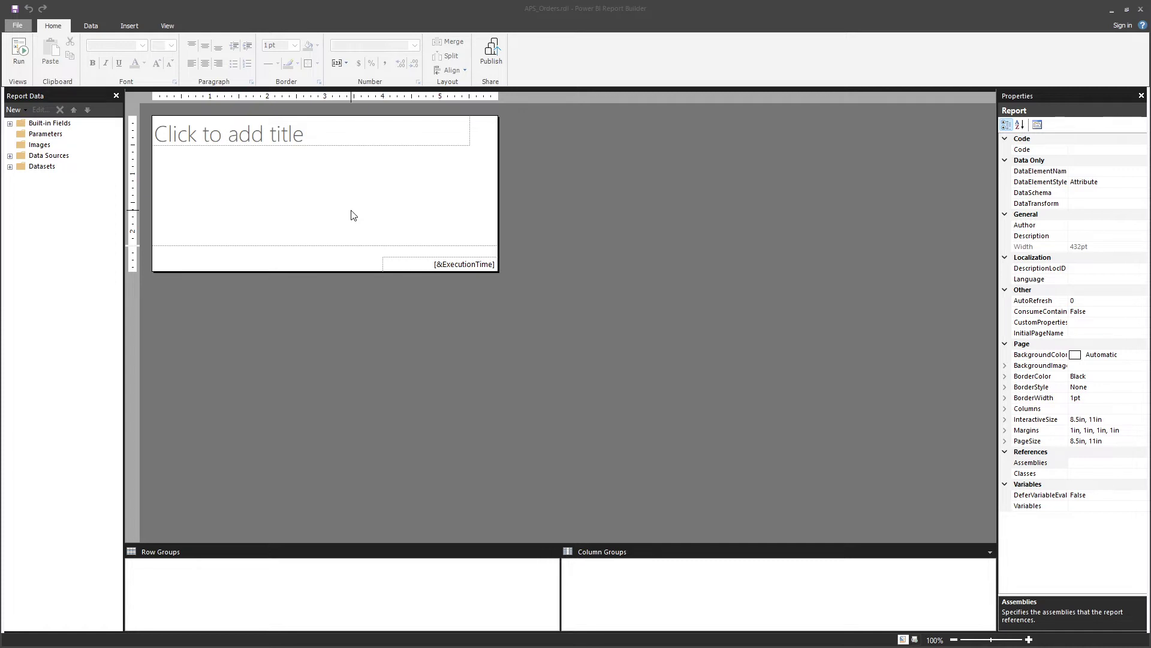
# Step: Inspect the report body and page footer properties
pyautogui.click(288, 212)
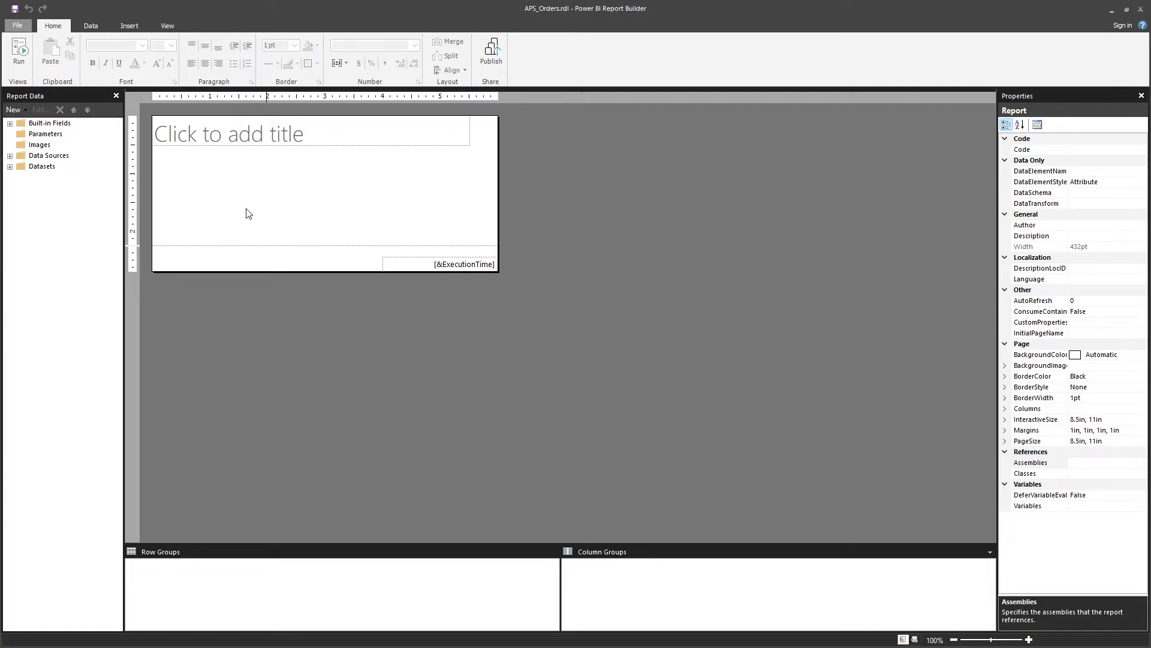
pyautogui.click(262, 266)
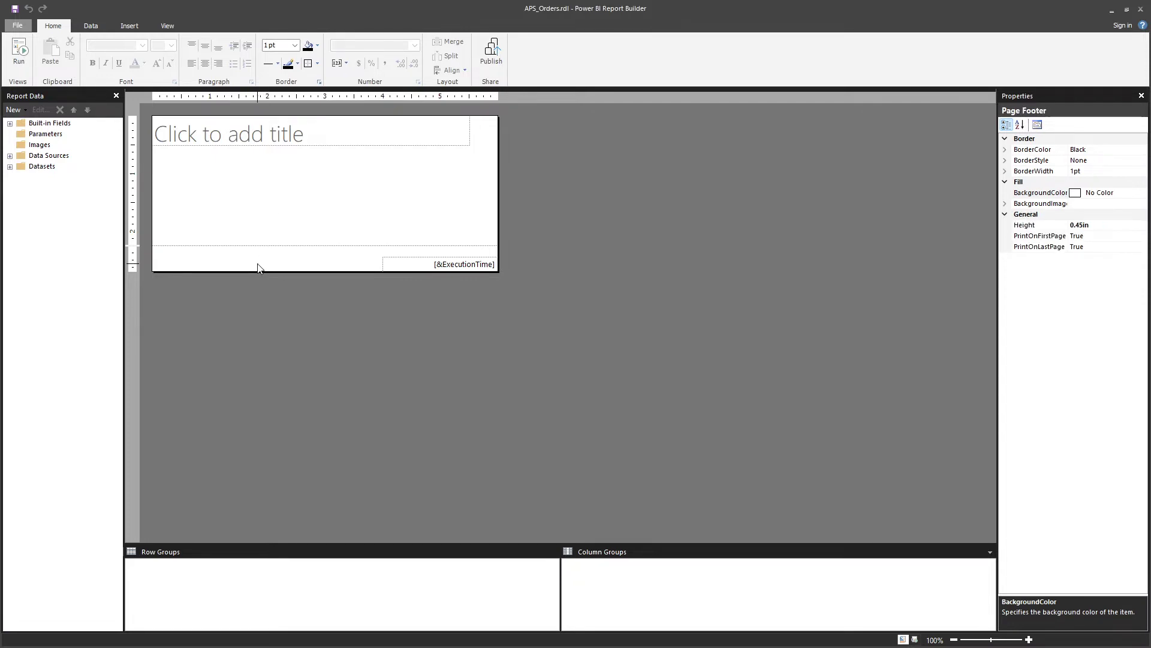
pyautogui.click(267, 190)
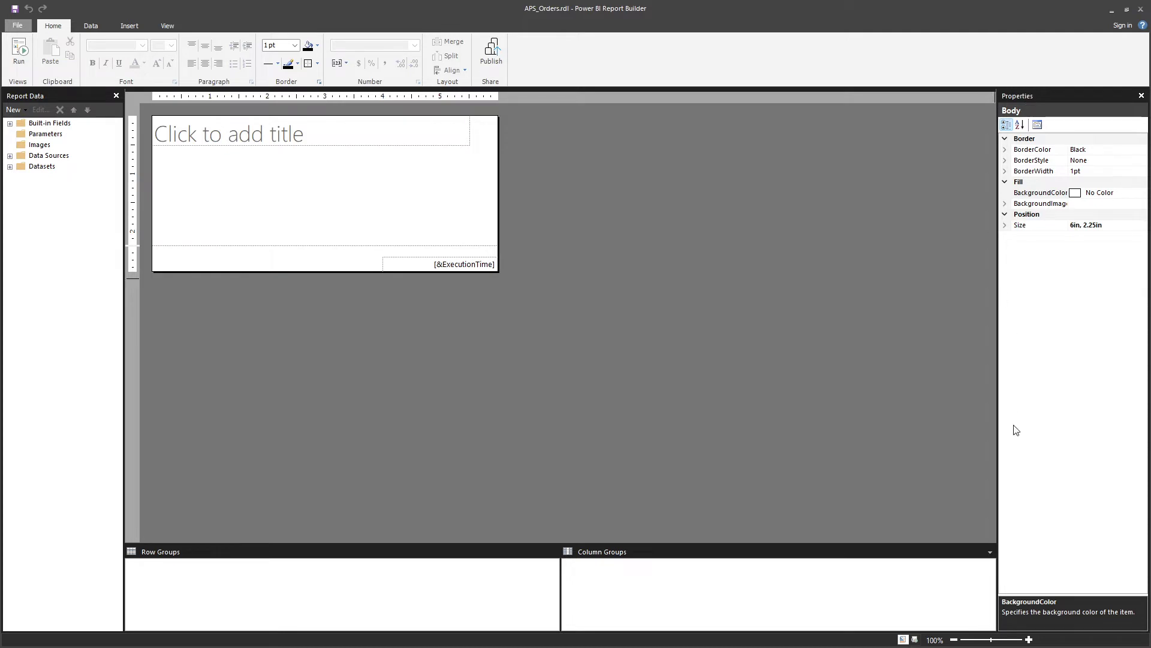
pyautogui.click(168, 27)
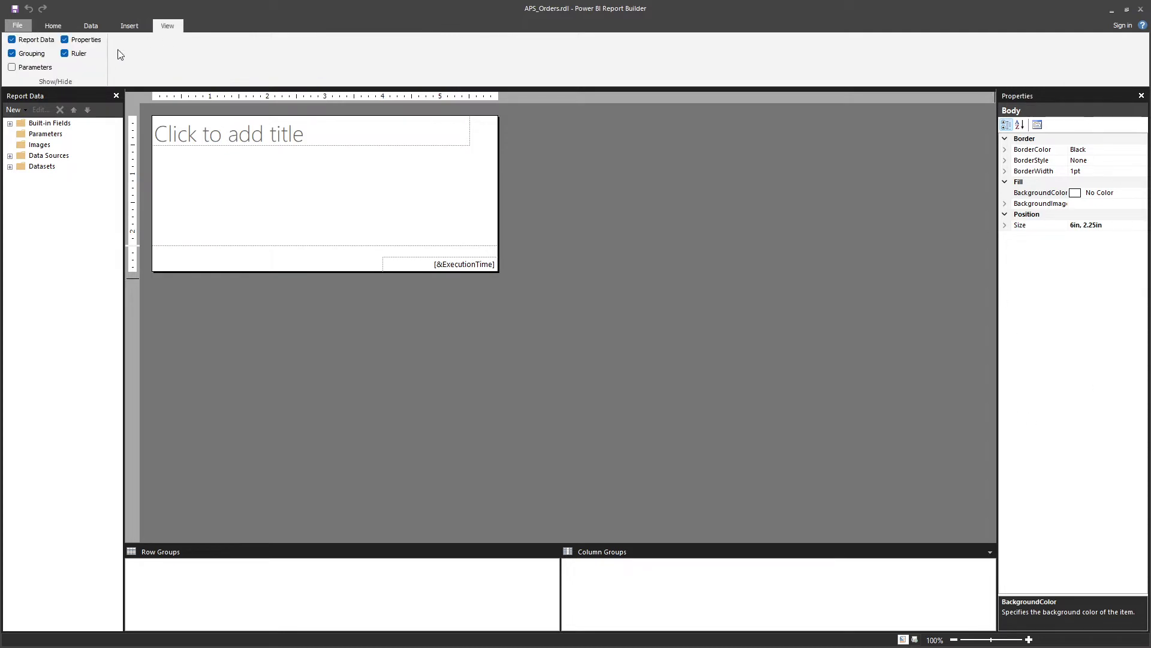
pyautogui.click(53, 26)
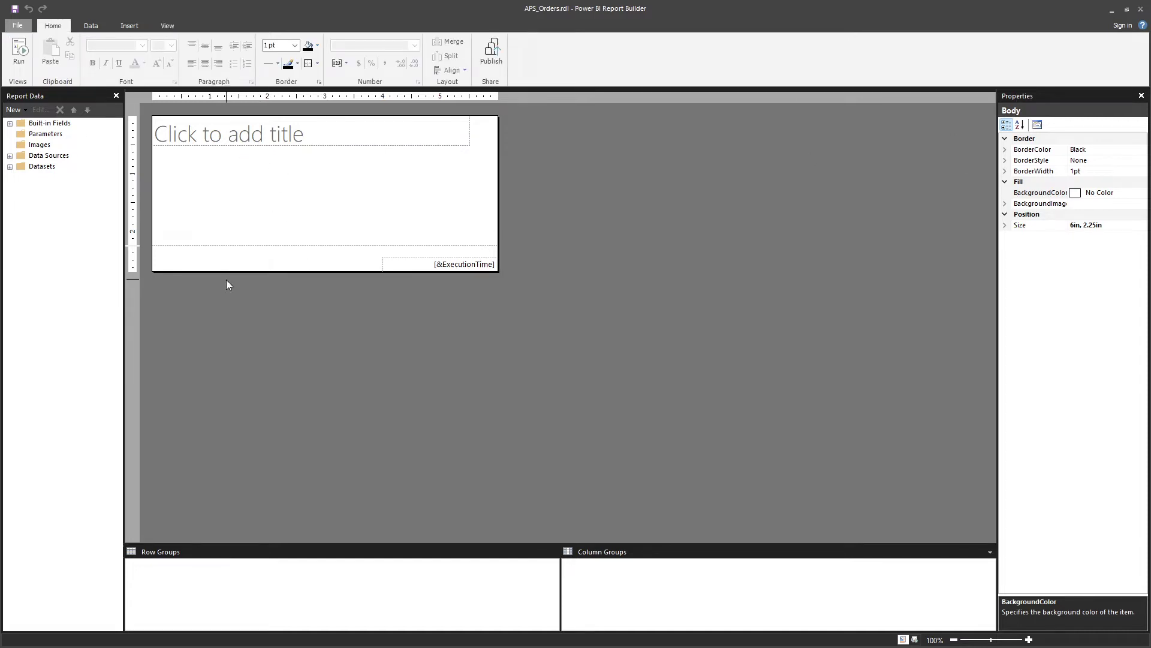
pyautogui.click(284, 269)
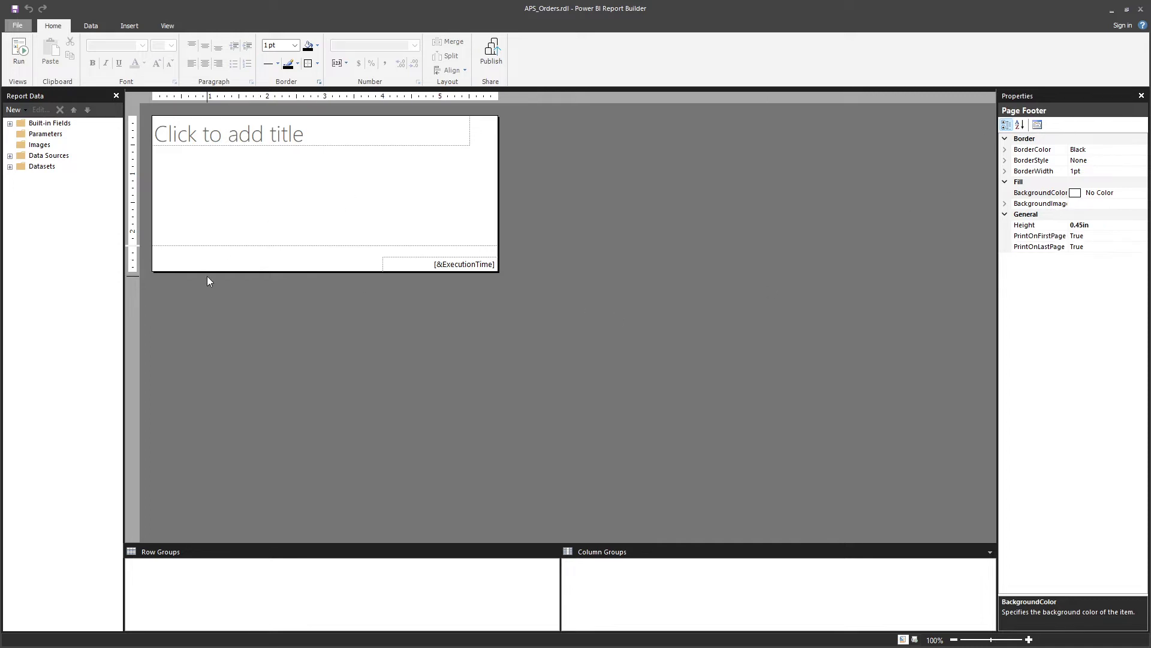
# Step: Add and then remove the page header, and remove the page footer
pyautogui.click(129, 26)
pyautogui.click(446, 71)
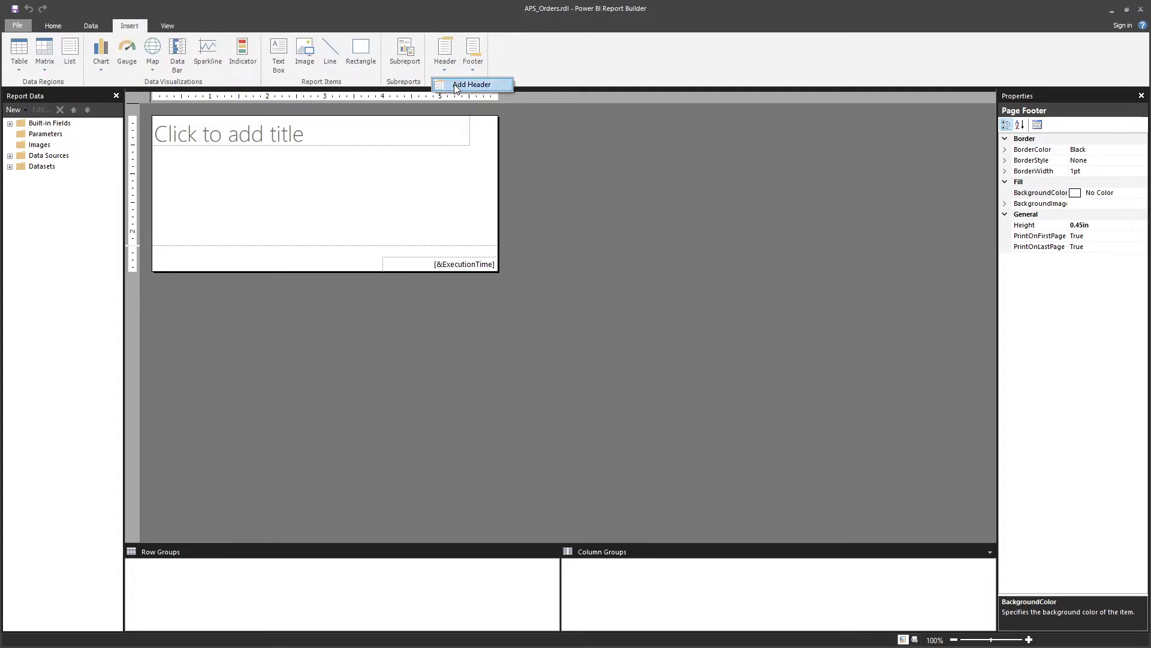
pyautogui.click(456, 86)
pyautogui.click(446, 67)
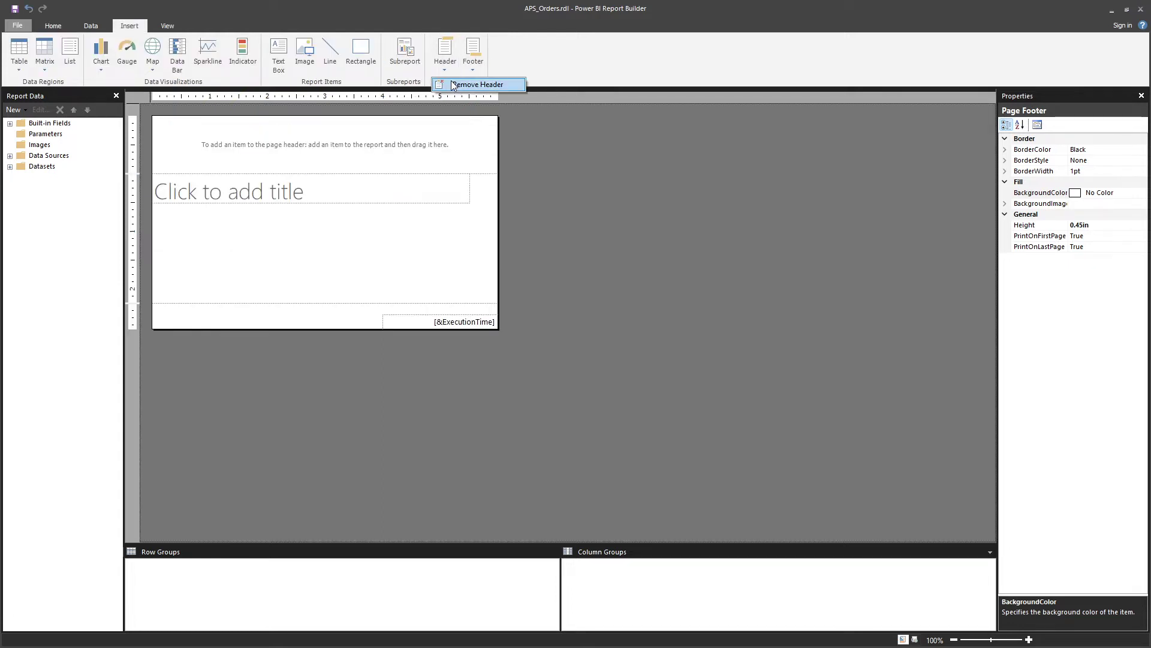
pyautogui.click(449, 86)
pyautogui.click(473, 68)
pyautogui.click(478, 86)
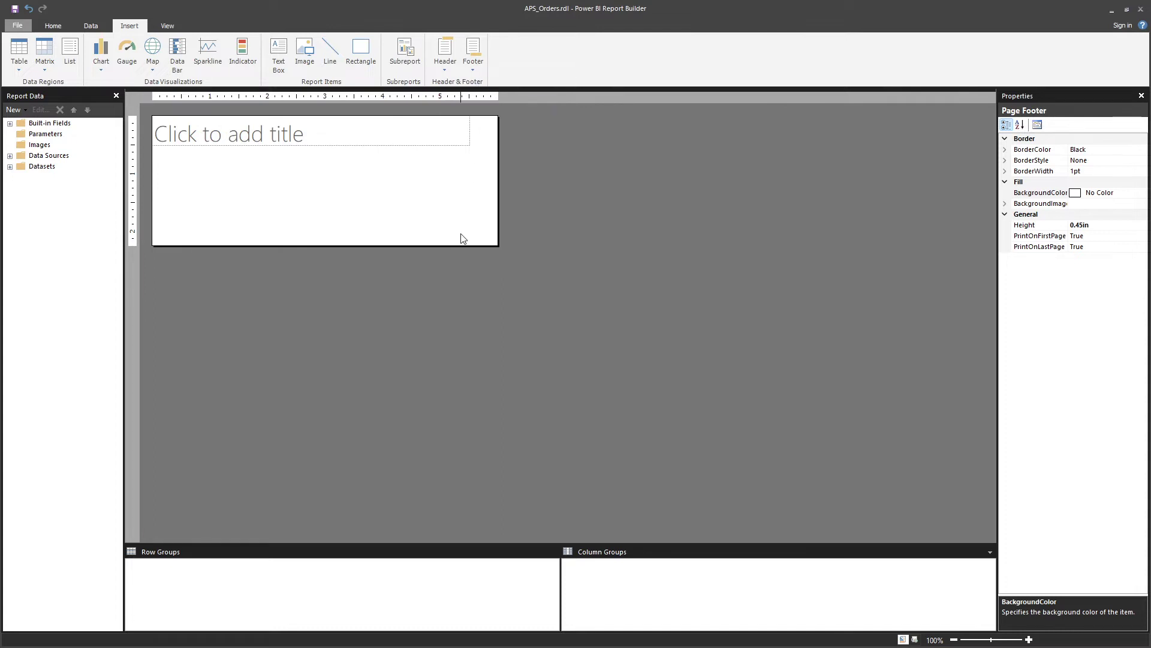
# Step: Delete the title placeholder text box from the body
pyautogui.click(466, 141)
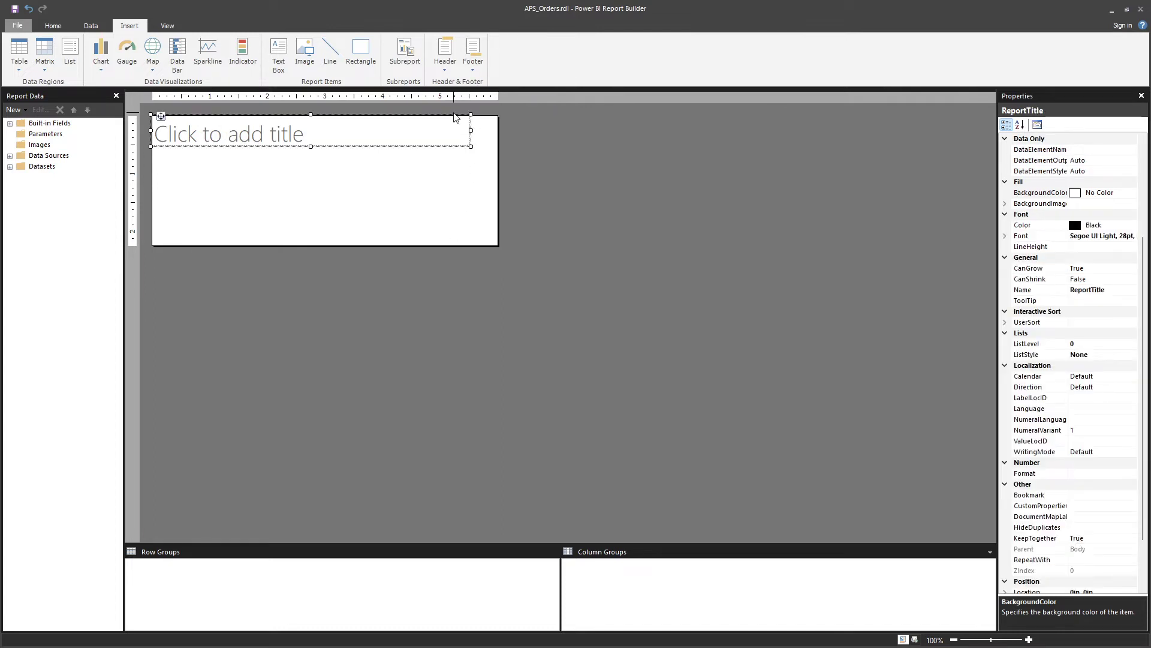
pyautogui.press('Delete')
pyautogui.click(564, 210)
pyautogui.click(226, 142)
# Step: Insert a text box, a rectangle and a table into the body, moving the table lower left
pyautogui.rightClick(217, 137)
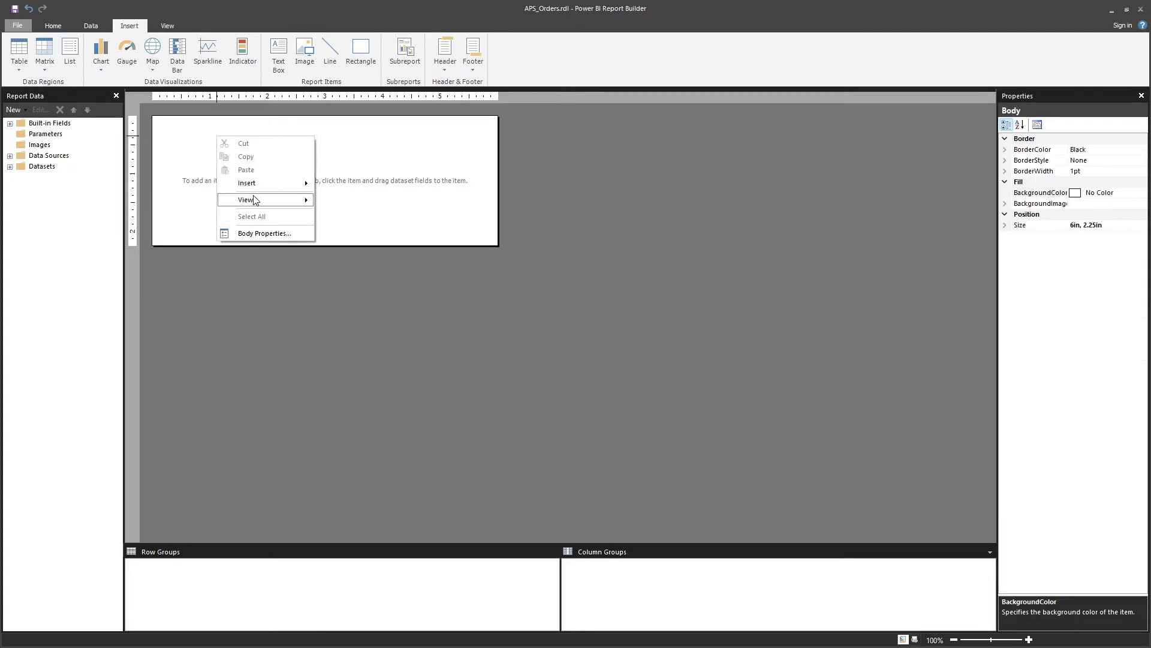
pyautogui.moveTo(254, 183)
pyautogui.click(349, 183)
pyautogui.rightClick(350, 138)
pyautogui.moveTo(414, 184)
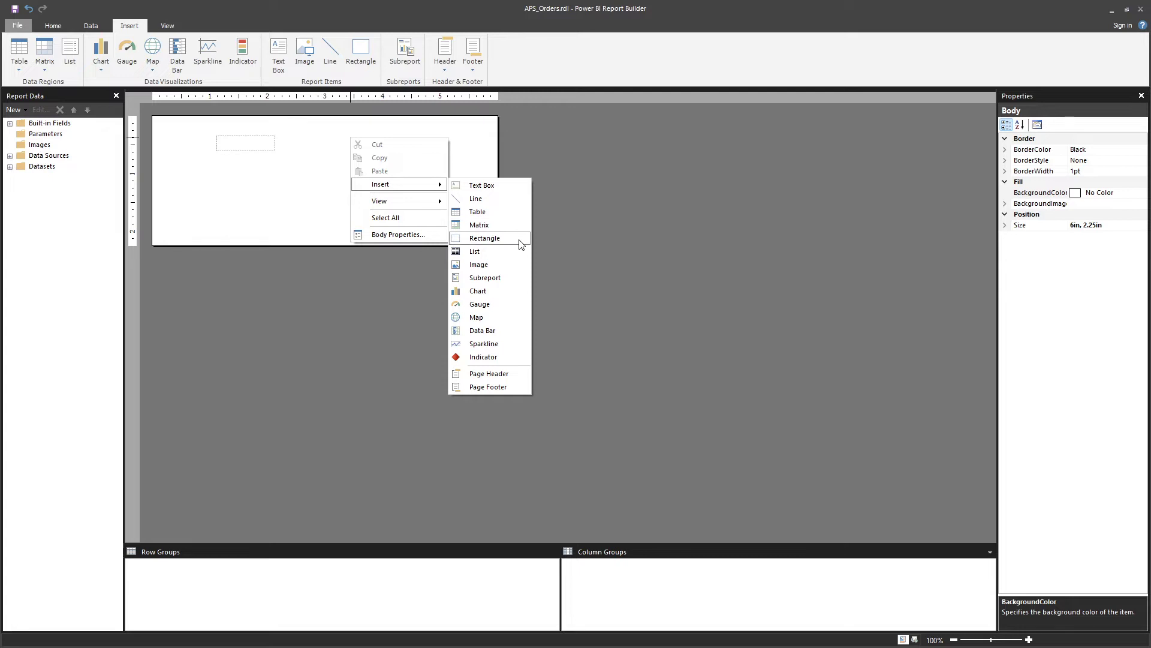
pyautogui.click(521, 244)
pyautogui.rightClick(249, 181)
pyautogui.moveTo(282, 227)
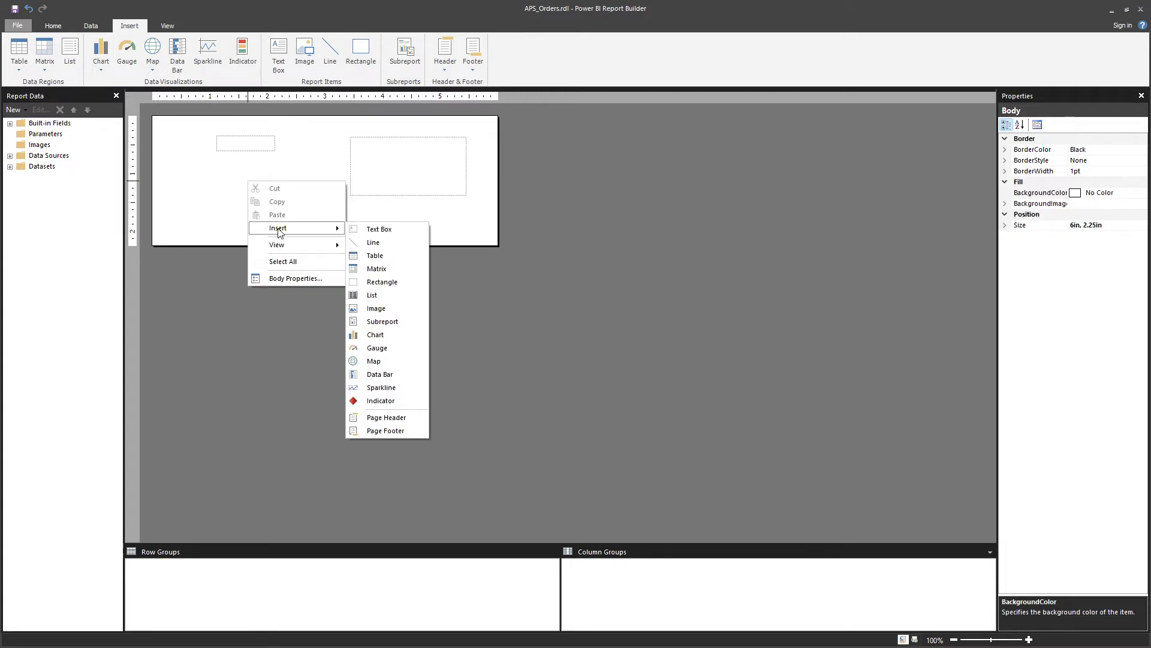
pyautogui.click(404, 258)
pyautogui.moveTo(305, 180); pyautogui.dragTo(233, 195)
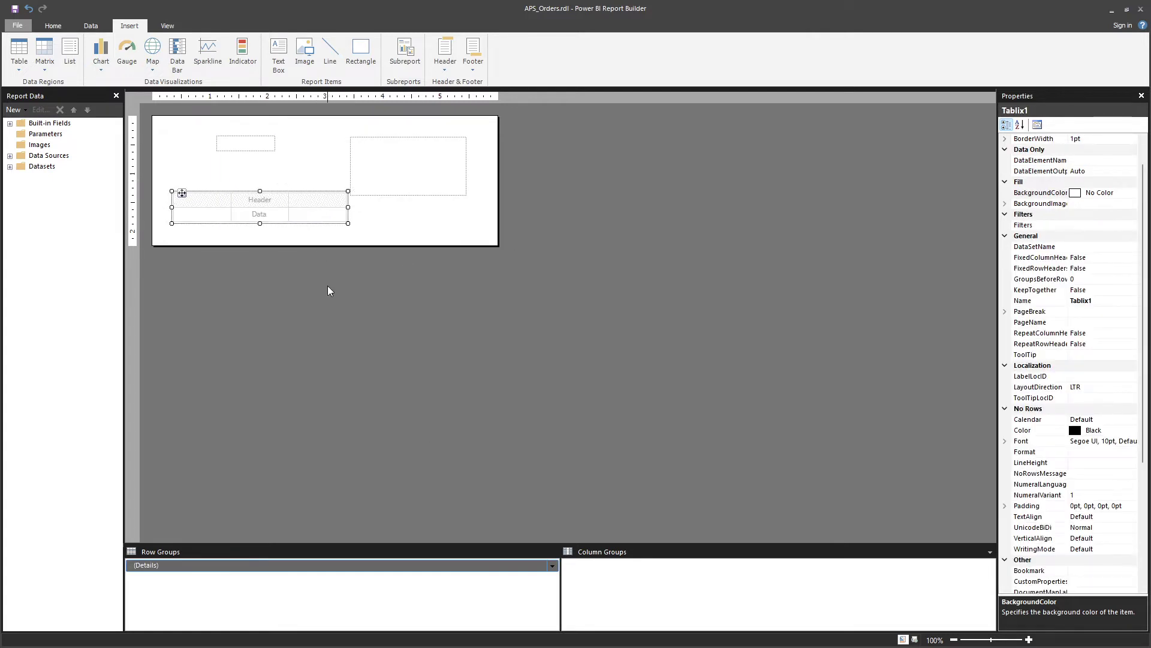
pyautogui.click(328, 283)
pyautogui.click(252, 143)
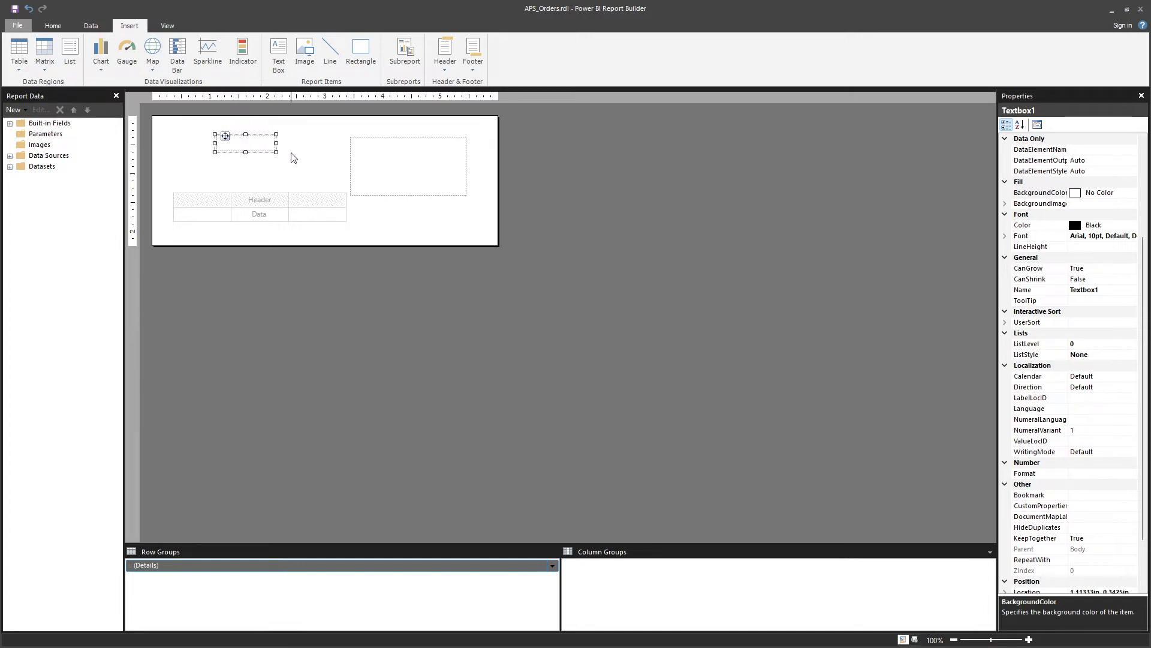
pyautogui.click(436, 181)
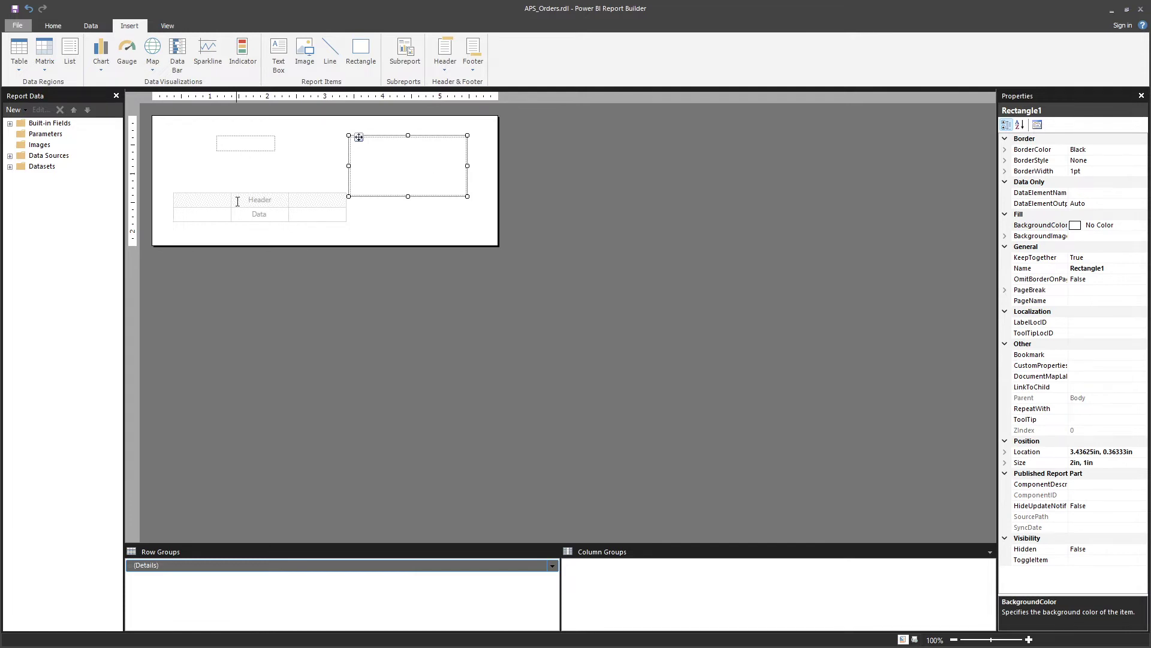
pyautogui.click(220, 203)
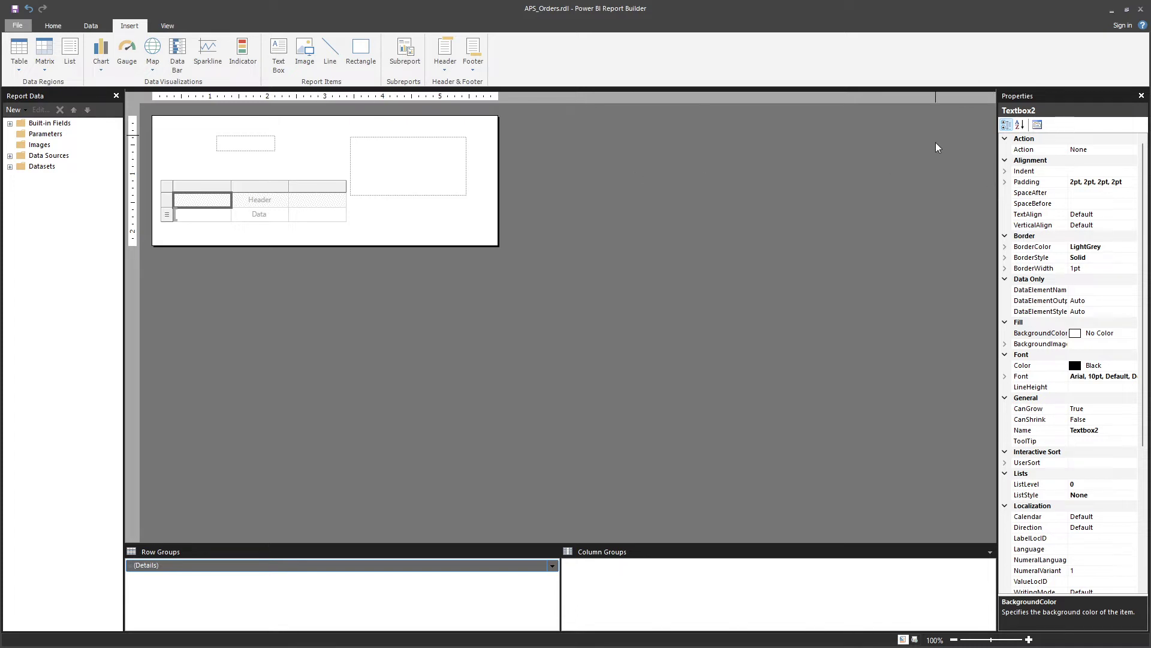
pyautogui.click(264, 205)
pyautogui.click(207, 217)
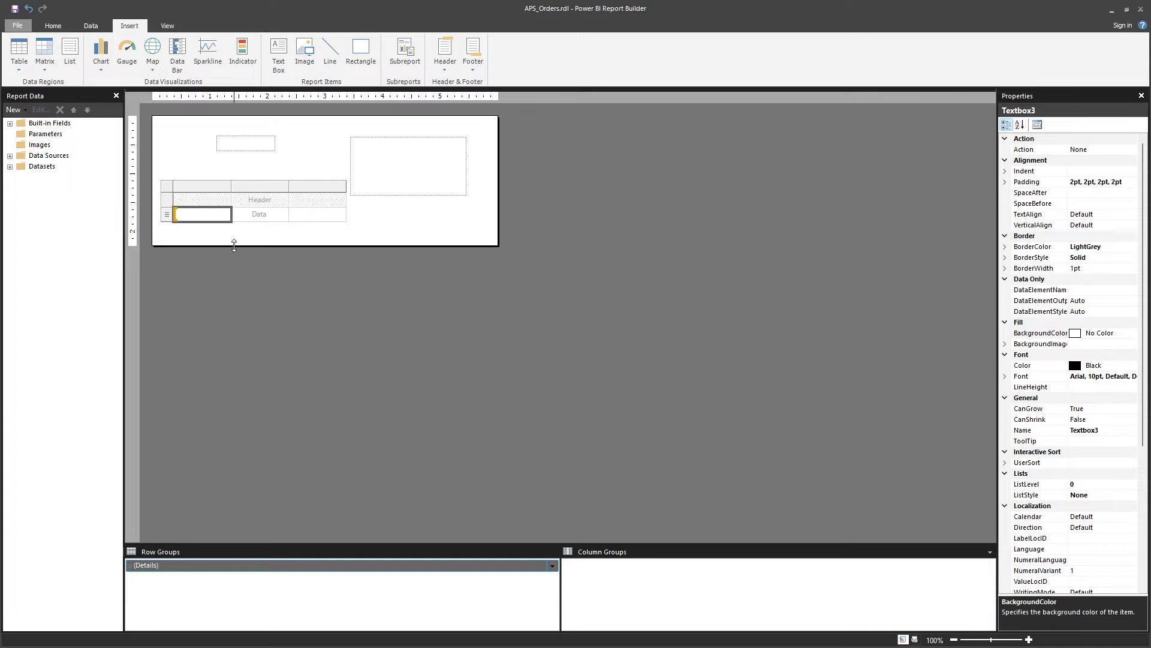
pyautogui.click(167, 190)
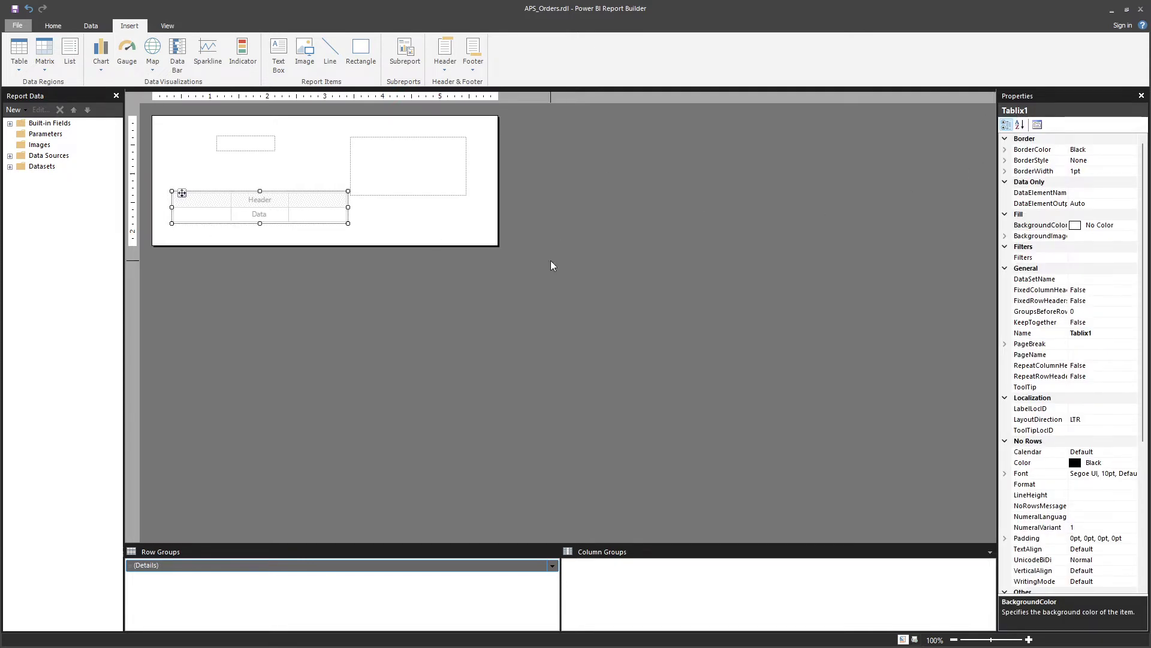
pyautogui.click(577, 286)
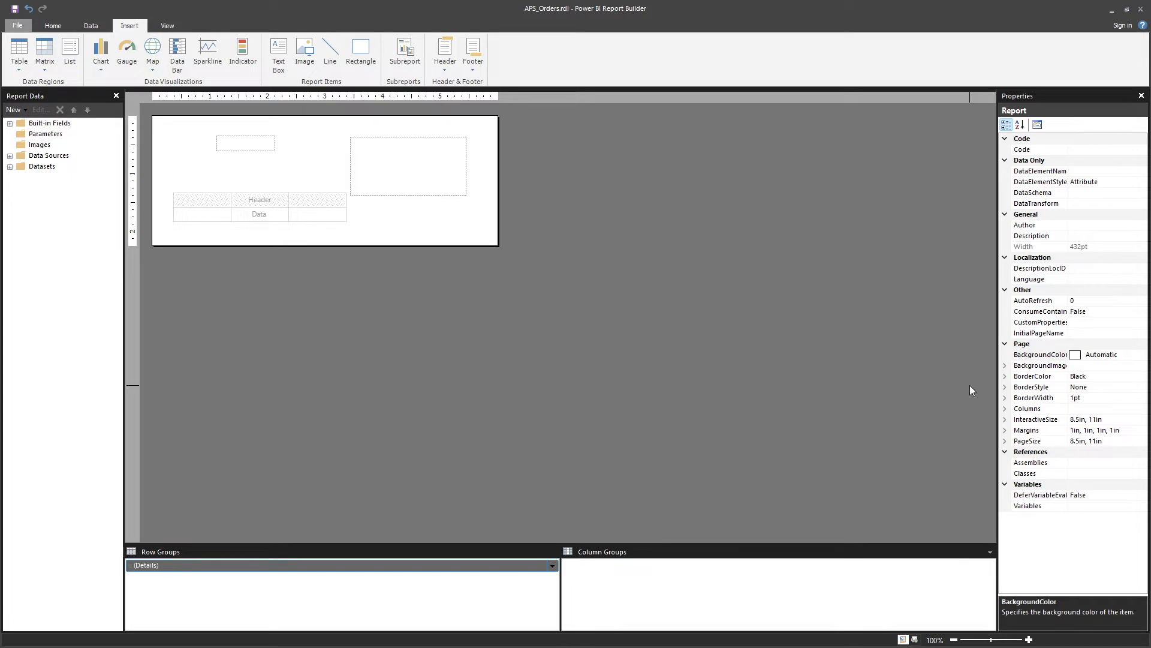
# Step: Review the Report Properties pages (Page Setup, Code, References, Variables) and close without changes
pyautogui.rightClick(589, 219)
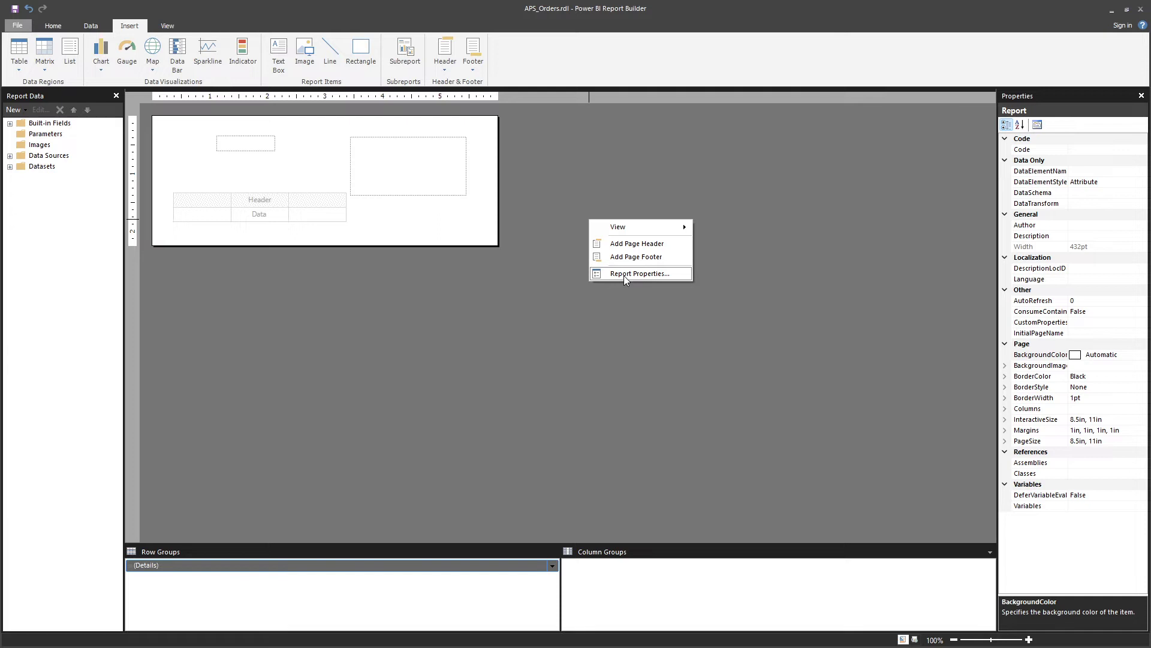
pyautogui.click(624, 274)
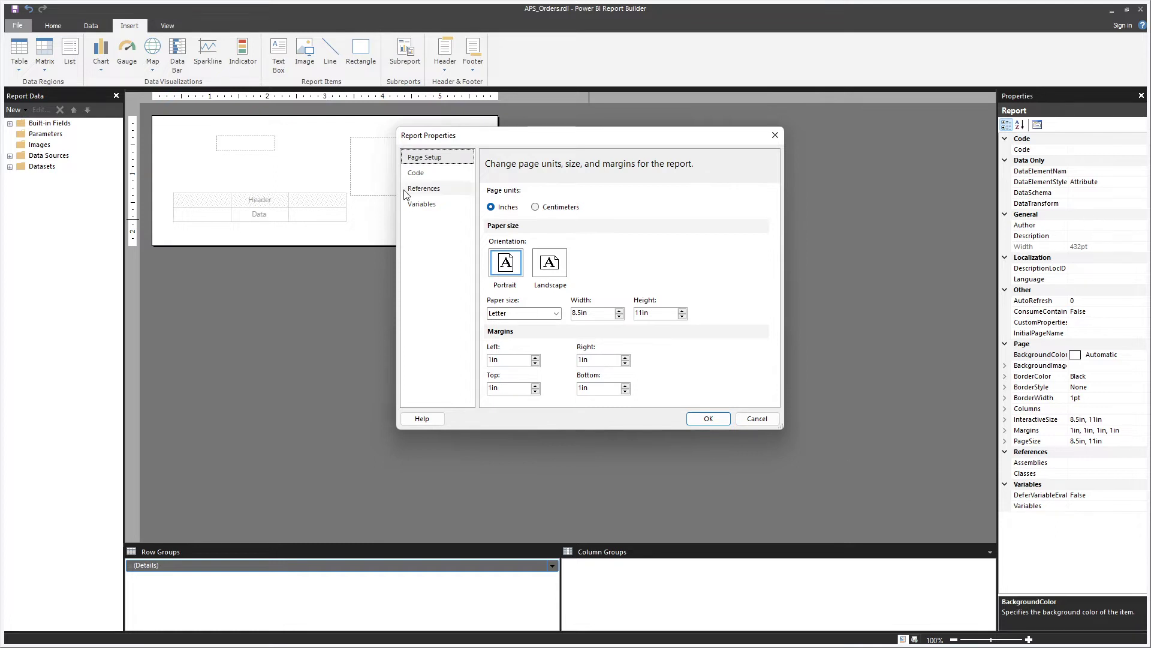
pyautogui.click(414, 173)
pyautogui.click(421, 190)
pyautogui.click(424, 204)
pyautogui.click(415, 172)
pyautogui.click(424, 157)
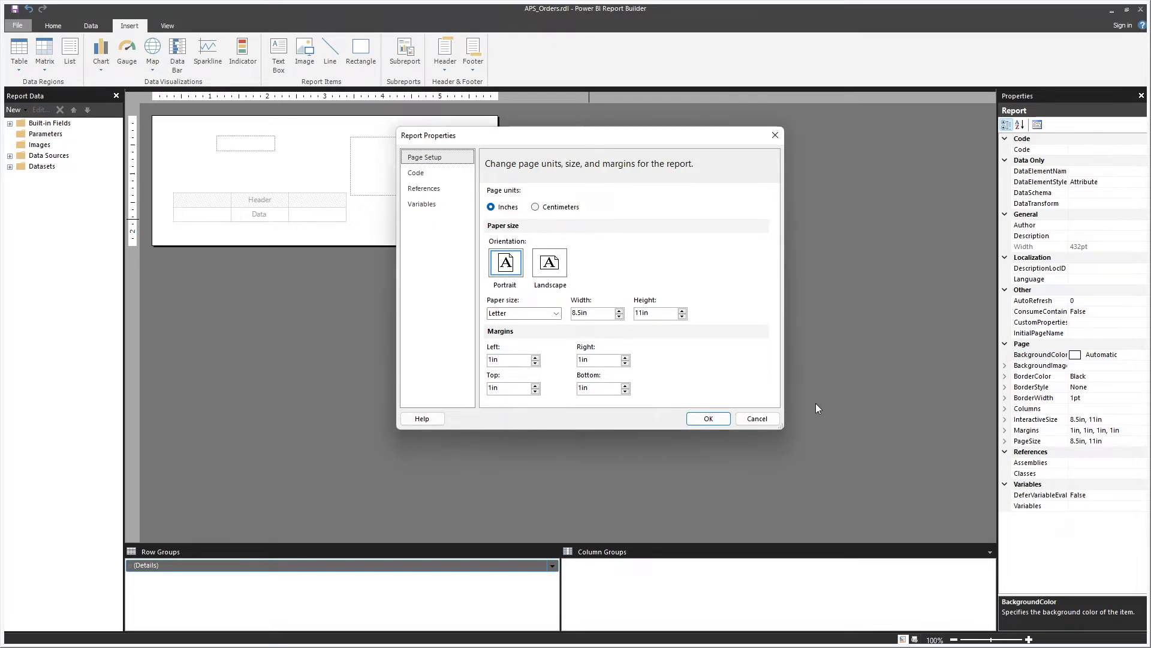
pyautogui.click(754, 419)
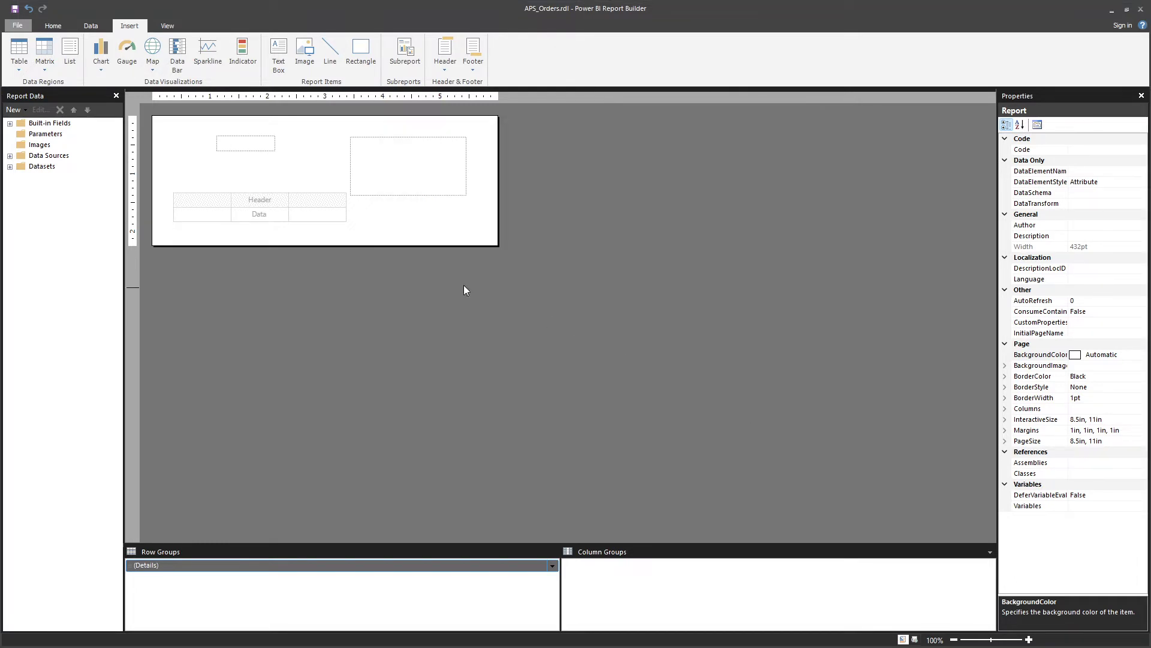
# Step: Step through the first data cell's Text Box Properties, cancel, and reselect the cell
pyautogui.rightClick(205, 217)
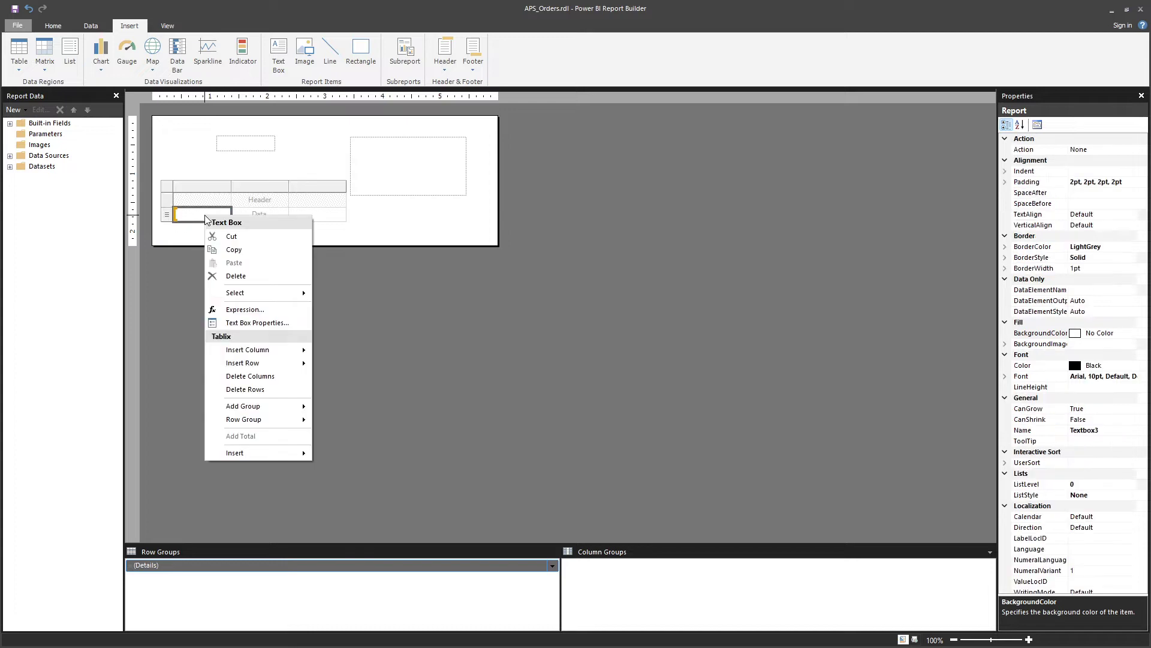
pyautogui.click(231, 323)
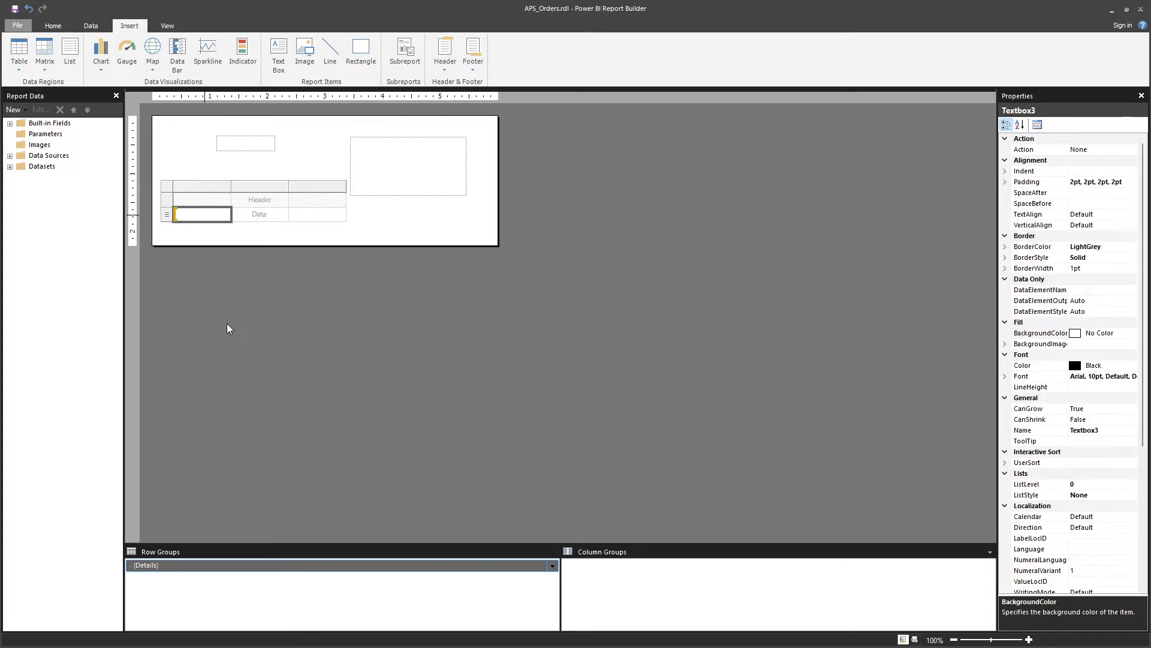
pyautogui.press('Down')
pyautogui.press('Down')
pyautogui.press('Down')
pyautogui.press('Down')
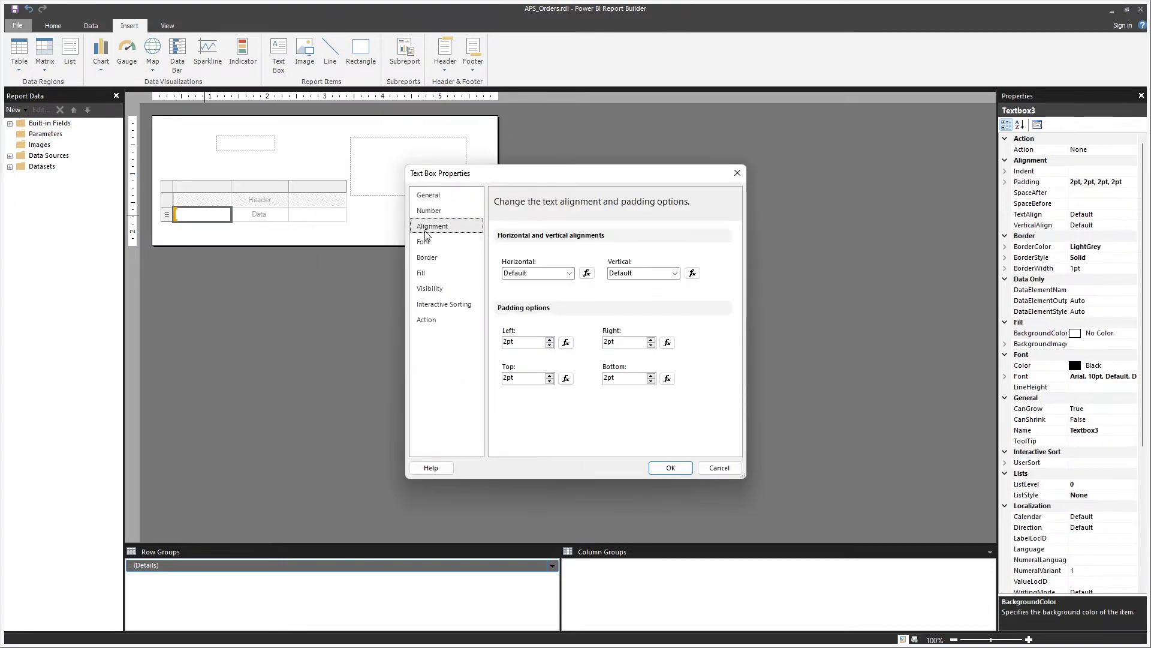
pyautogui.press('Down')
pyautogui.press('Down')
pyautogui.press('Down')
pyautogui.press('Down')
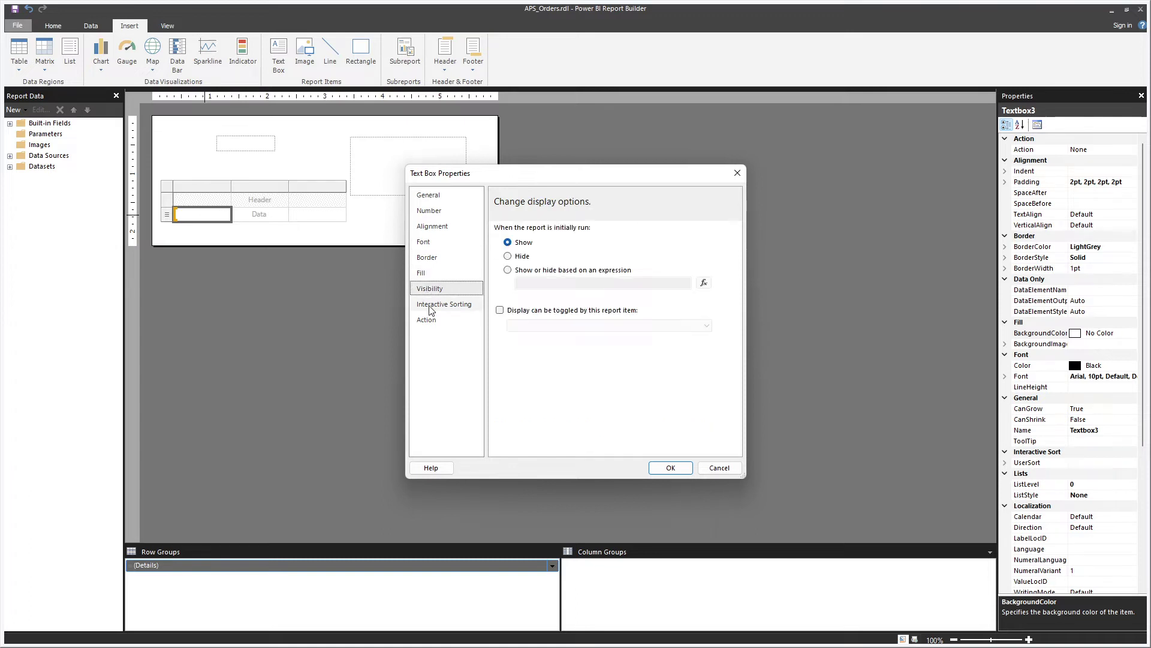
pyautogui.click(720, 468)
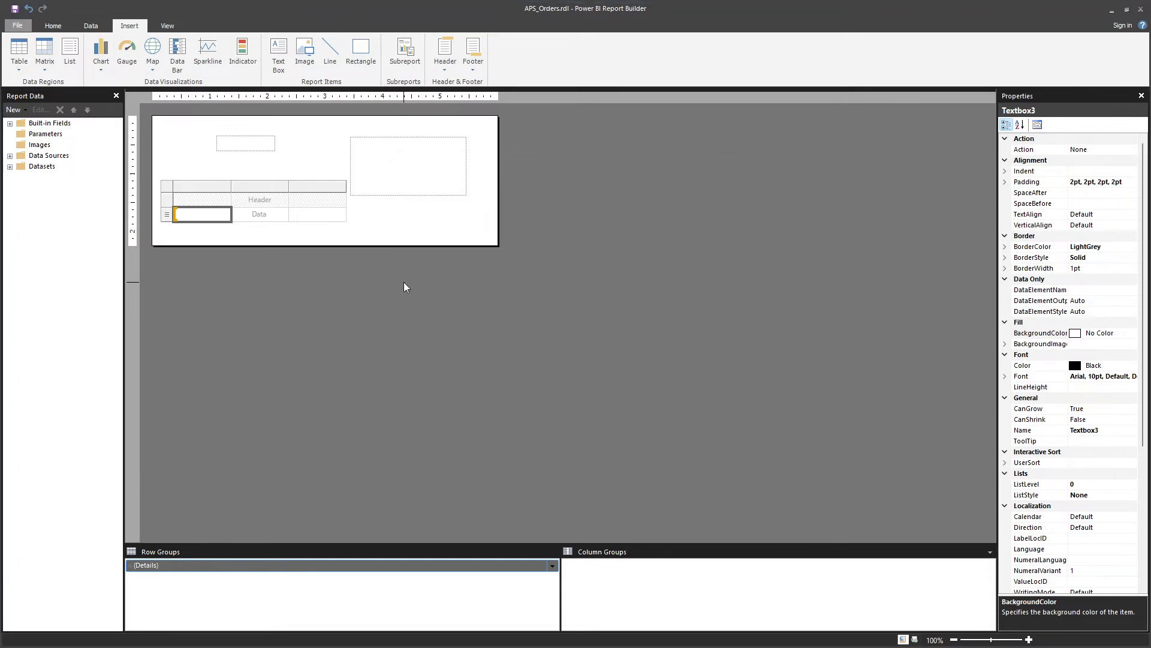
pyautogui.click(260, 232)
pyautogui.click(205, 220)
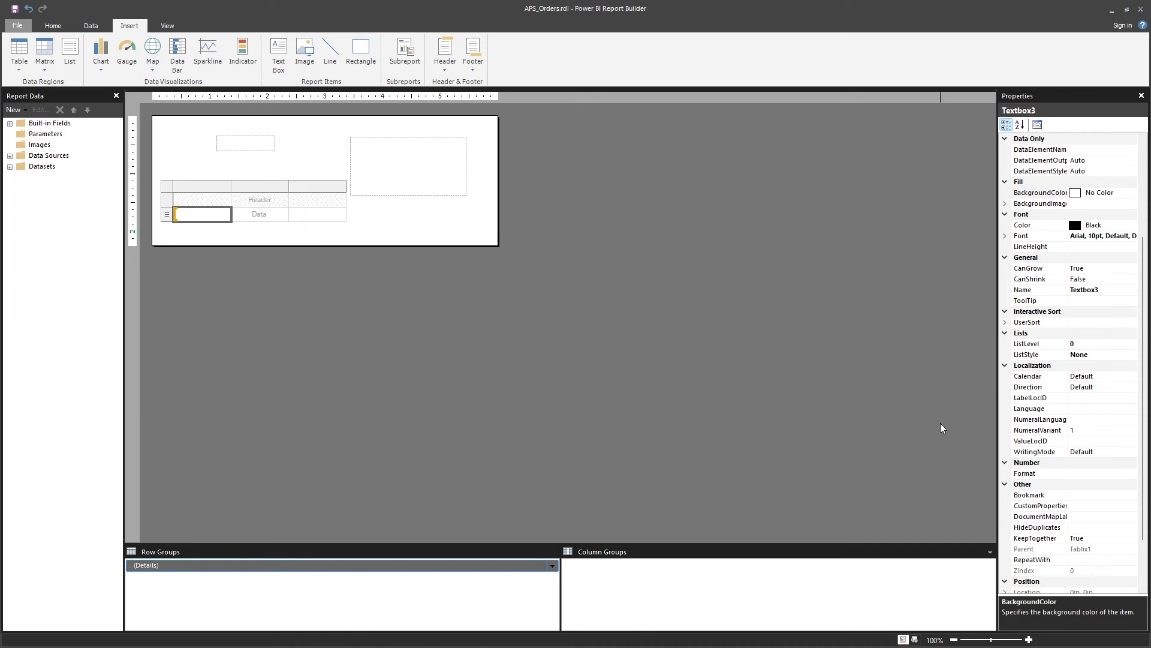
# Step: Marquee-select the text box, table and rectangle, then select only the small text box
pyautogui.click(200, 218)
pyautogui.click(205, 219)
pyautogui.scroll(3, 1123, 314)
pyautogui.scroll(-5, 1074, 353)
pyautogui.scroll(6, 1077, 262)
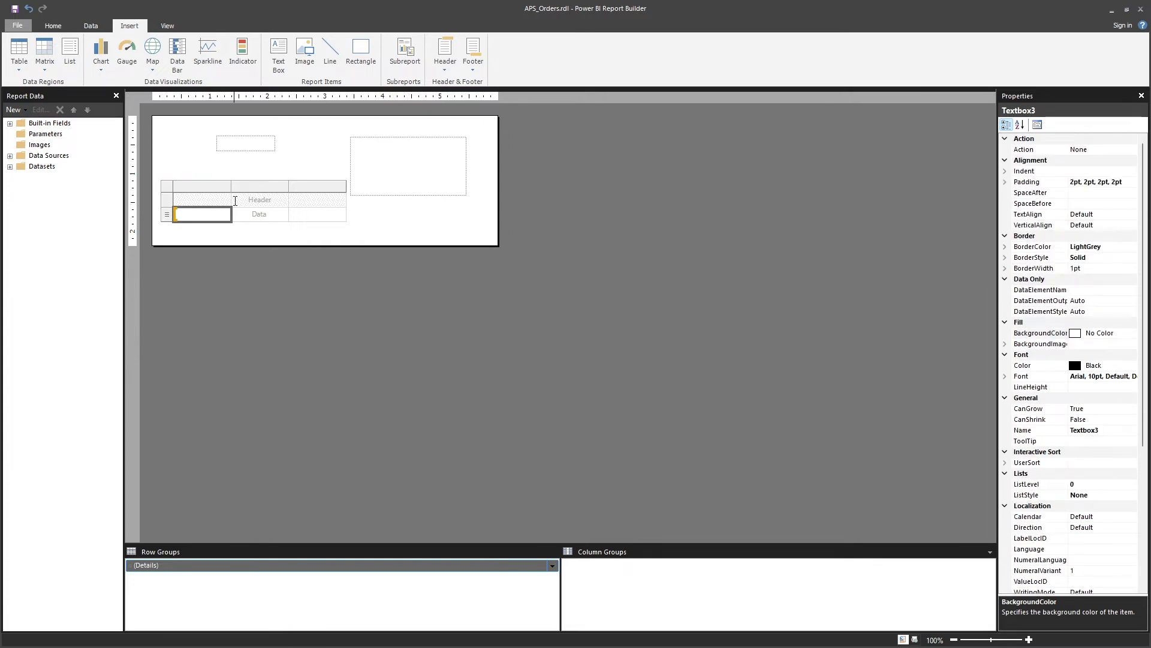
pyautogui.moveTo(160, 123); pyautogui.dragTo(378, 224)
pyautogui.click(251, 163)
pyautogui.click(249, 149)
pyautogui.click(235, 156)
pyautogui.click(236, 152)
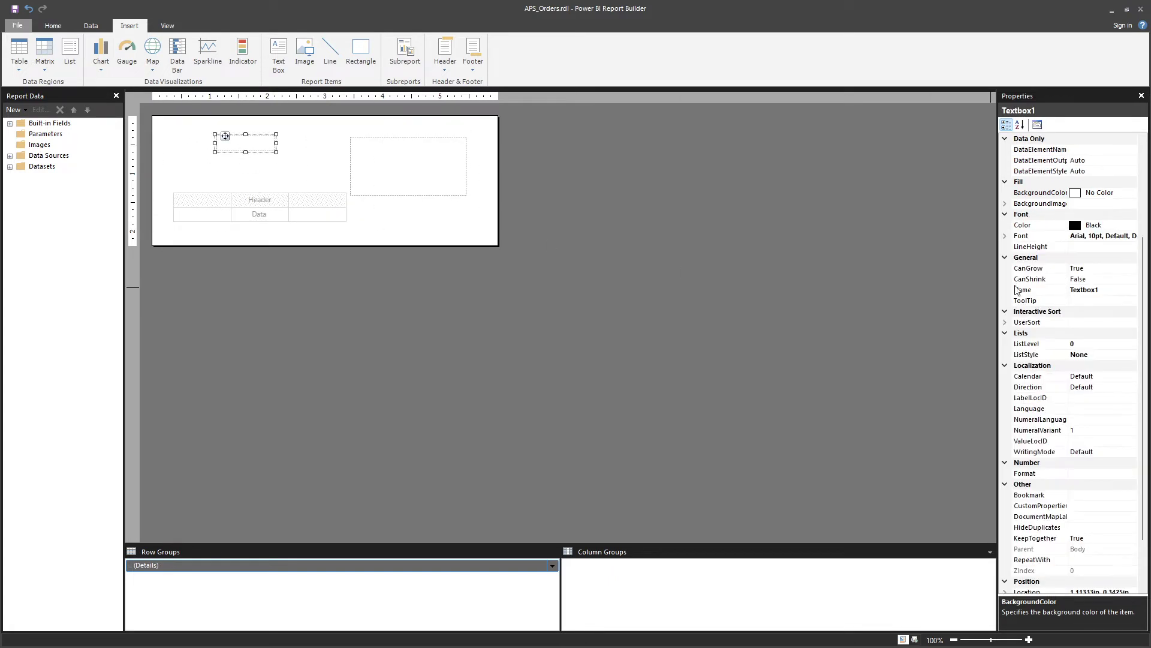
# Step: Rename the text box to 'Title' and the rectangle to 'Rect'
pyautogui.click(1086, 292)
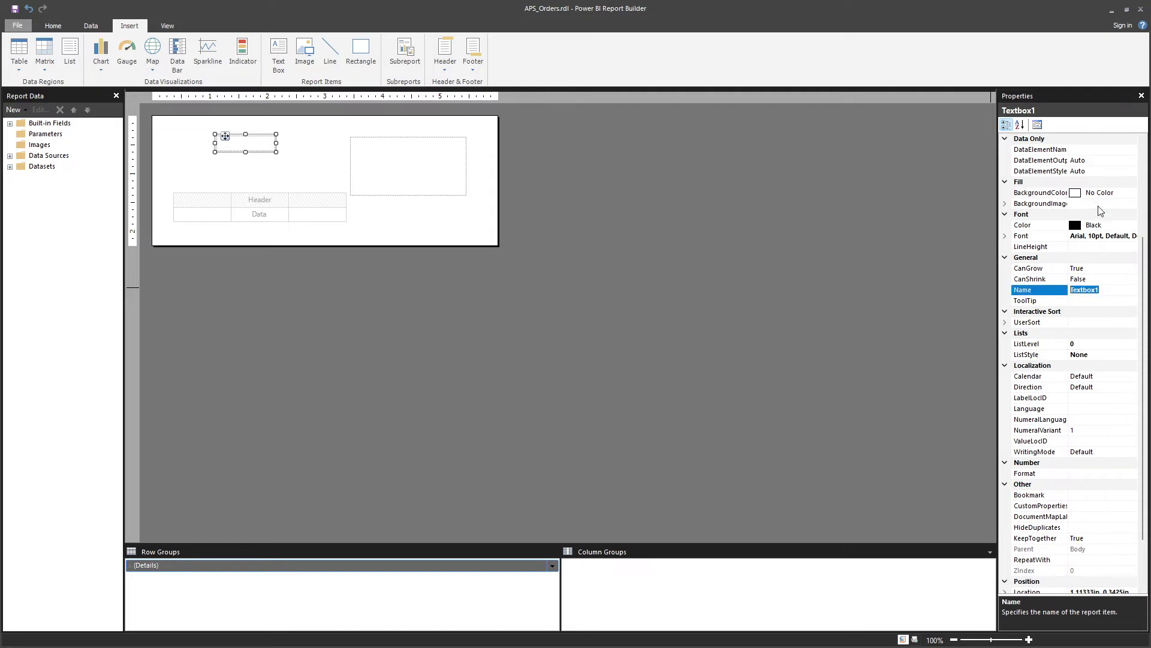
pyautogui.write('Title')
pyautogui.click(455, 165)
pyautogui.click(1116, 269)
pyautogui.doubleClick(1116, 269)
pyautogui.write('Rect_1')
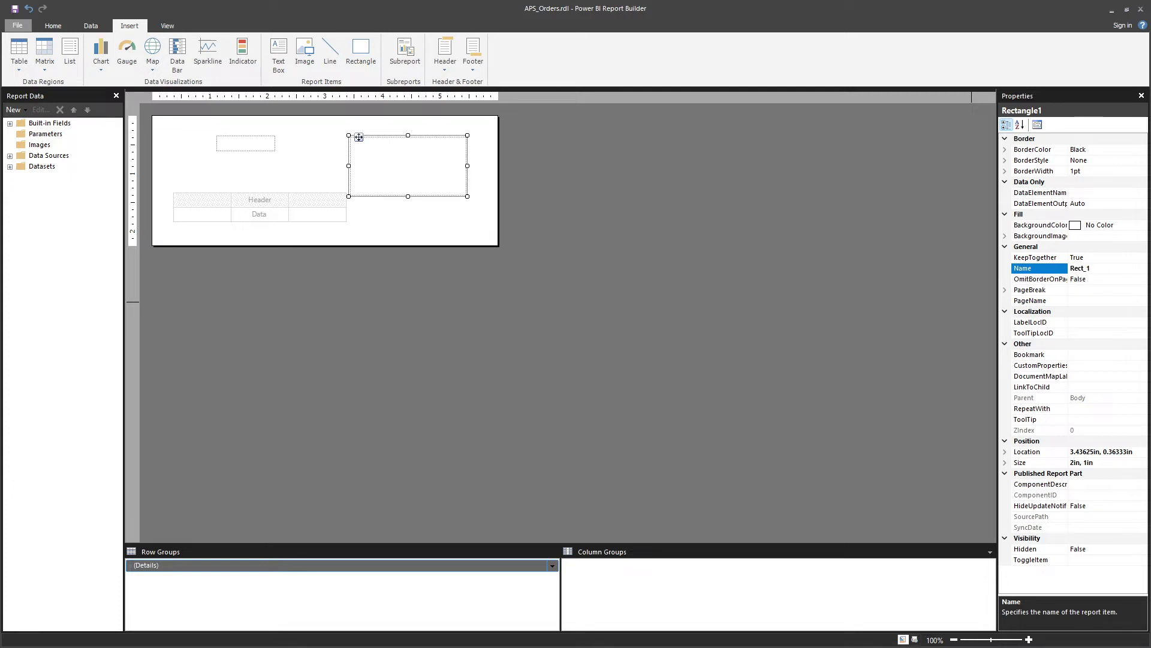
pyautogui.click(793, 268)
# Step: Check both names, then marquee-select all body items and delete them
pyautogui.click(262, 148)
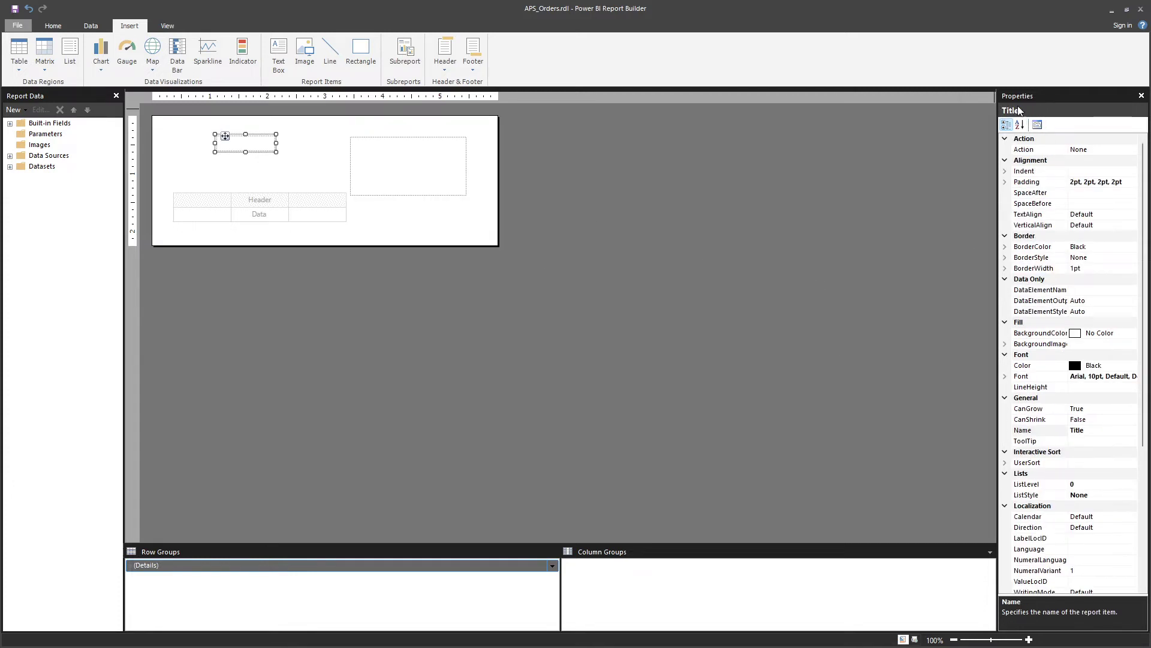
pyautogui.click(391, 173)
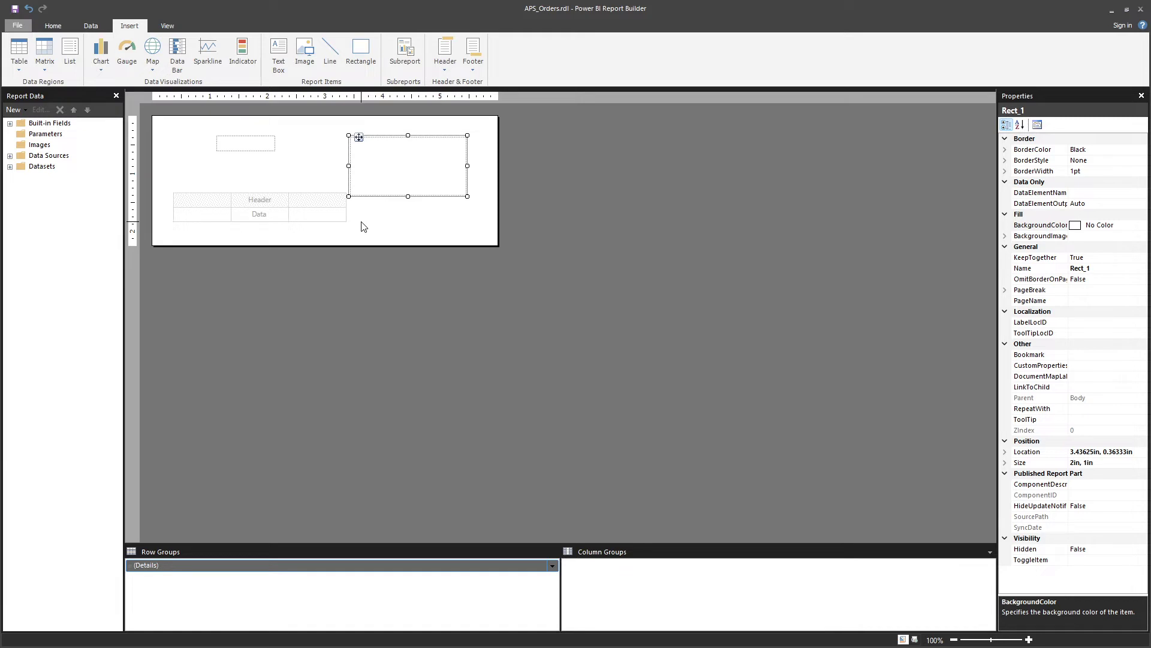
pyautogui.click(170, 116)
pyautogui.moveTo(476, 232); pyautogui.dragTo(177, 118)
pyautogui.press('Delete')
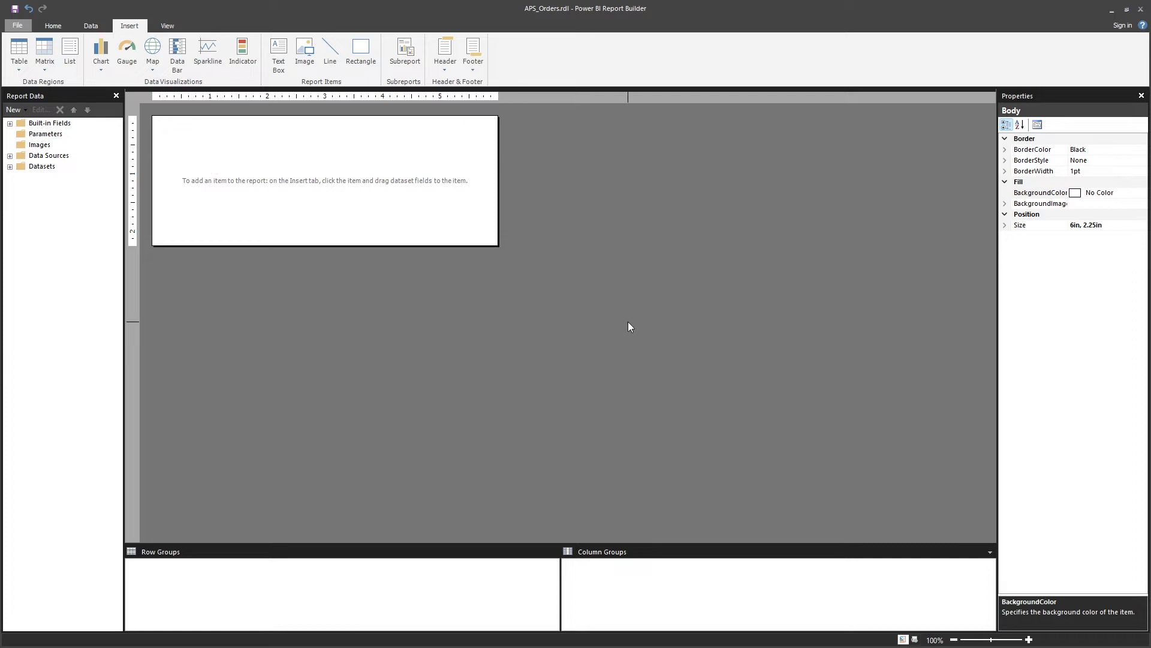
# Step: Select the Report and expand PageSize to show 8.5in wide by 11in high
pyautogui.click(668, 322)
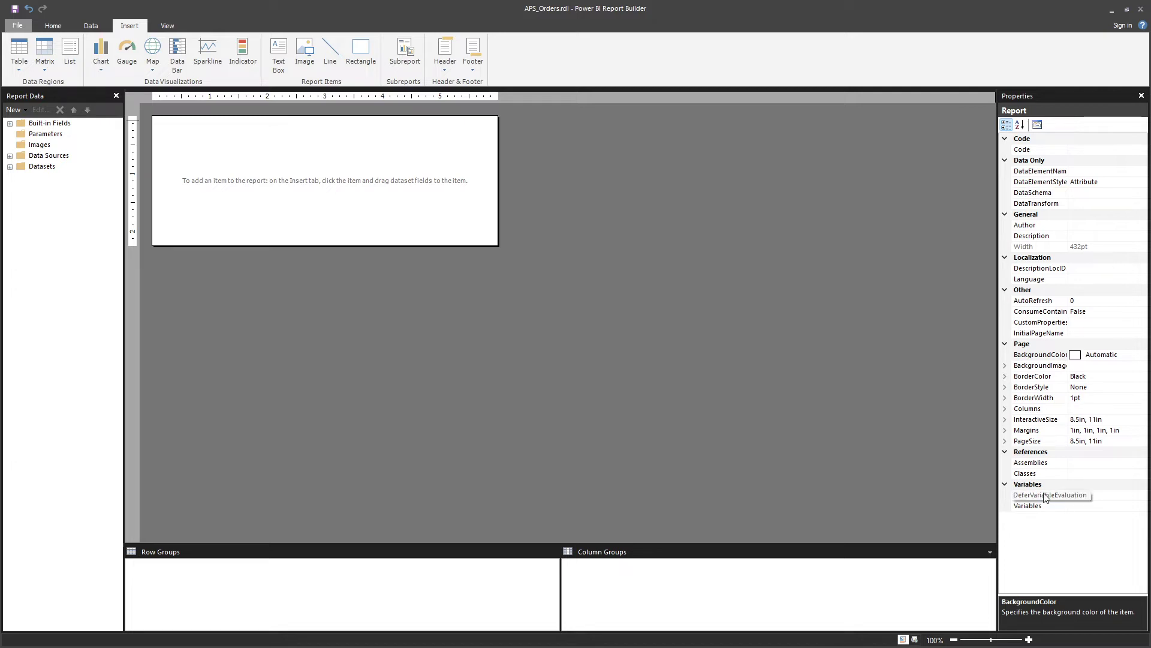
pyautogui.click(1005, 442)
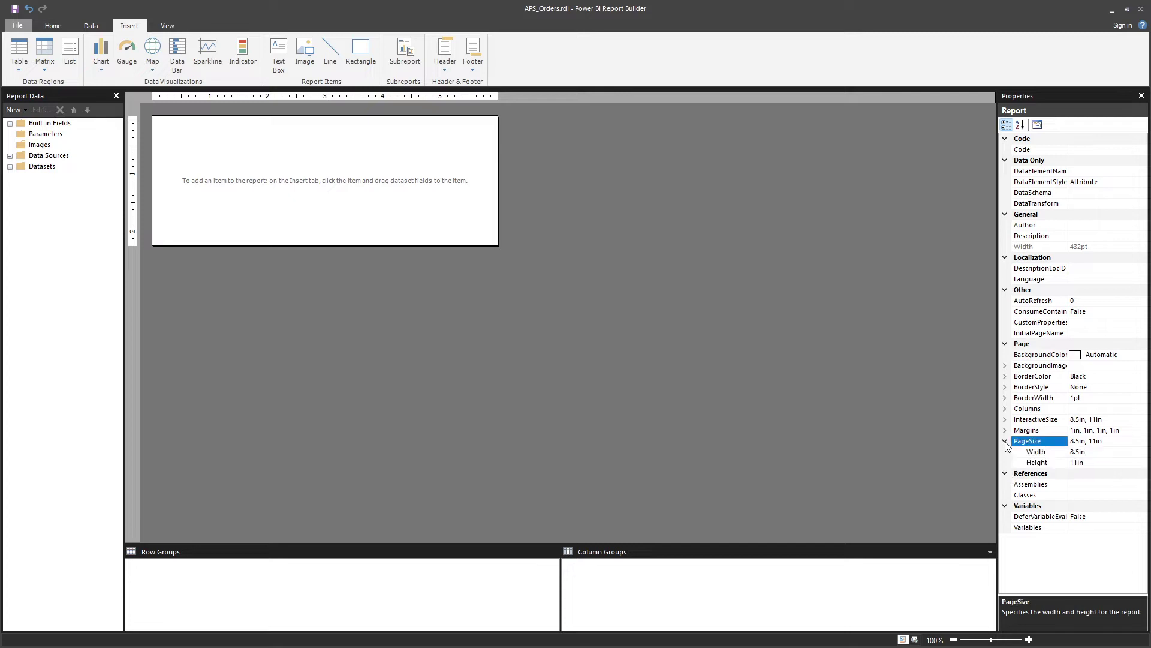
# Step: Open Report Properties and set the paper size to A4
pyautogui.click(1005, 444)
pyautogui.rightClick(569, 192)
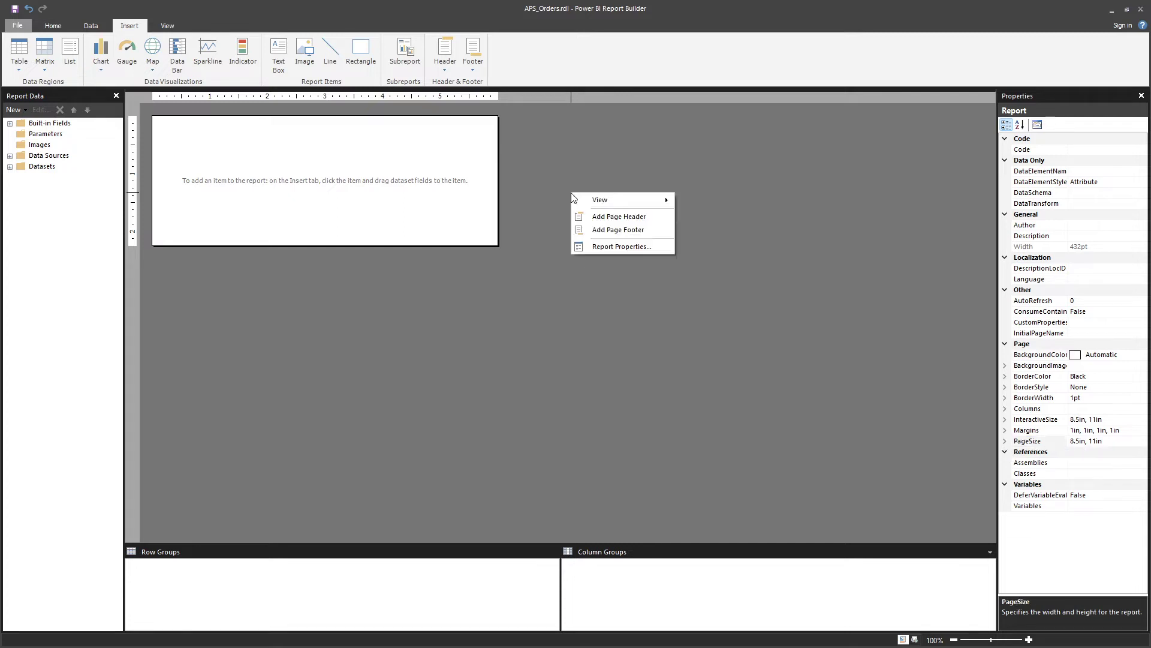
pyautogui.click(598, 252)
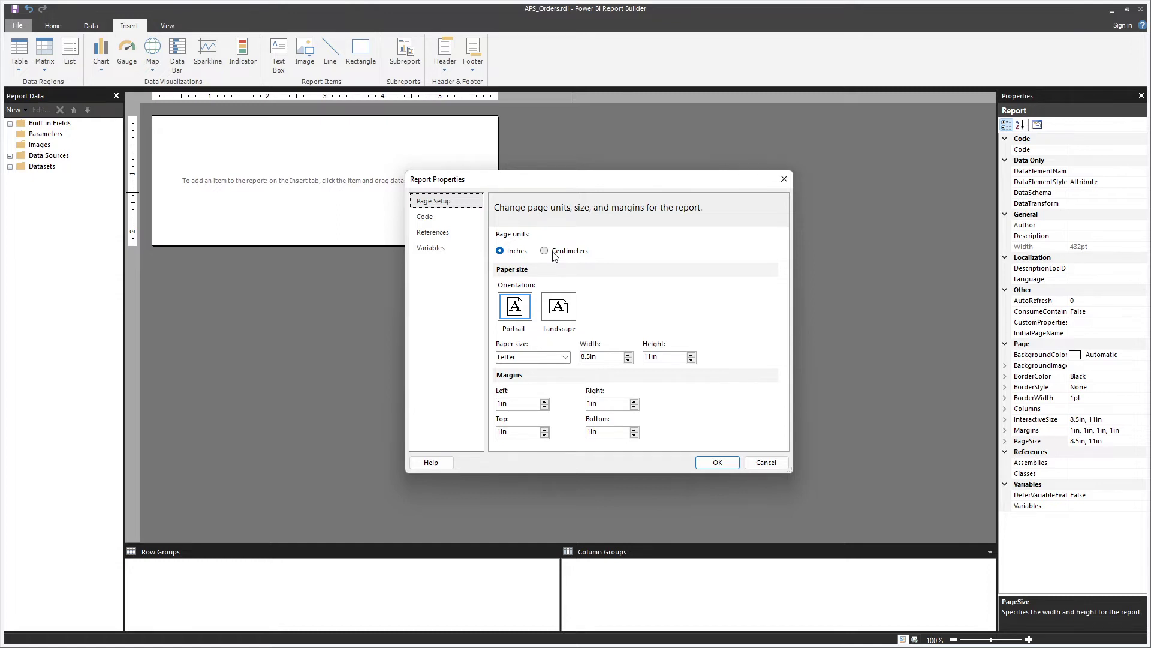
pyautogui.click(530, 356)
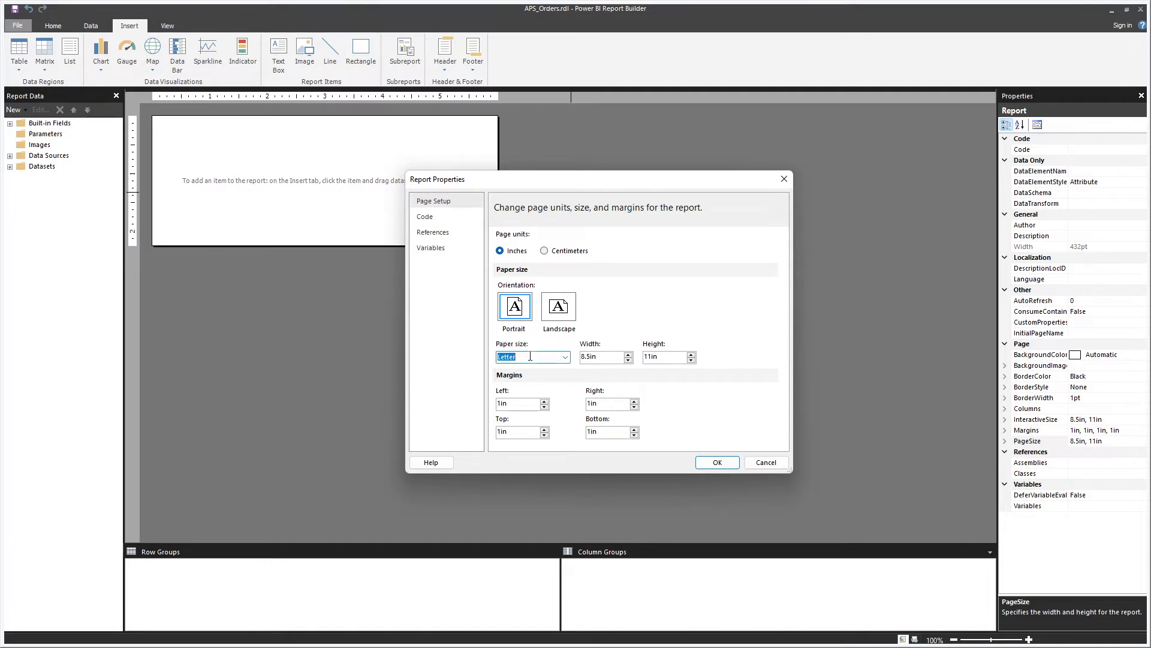
pyautogui.click(565, 357)
pyautogui.click(530, 416)
# Step: Keep Inches and Portrait, check the 8.27in × 11.69in size, and apply
pyautogui.click(562, 253)
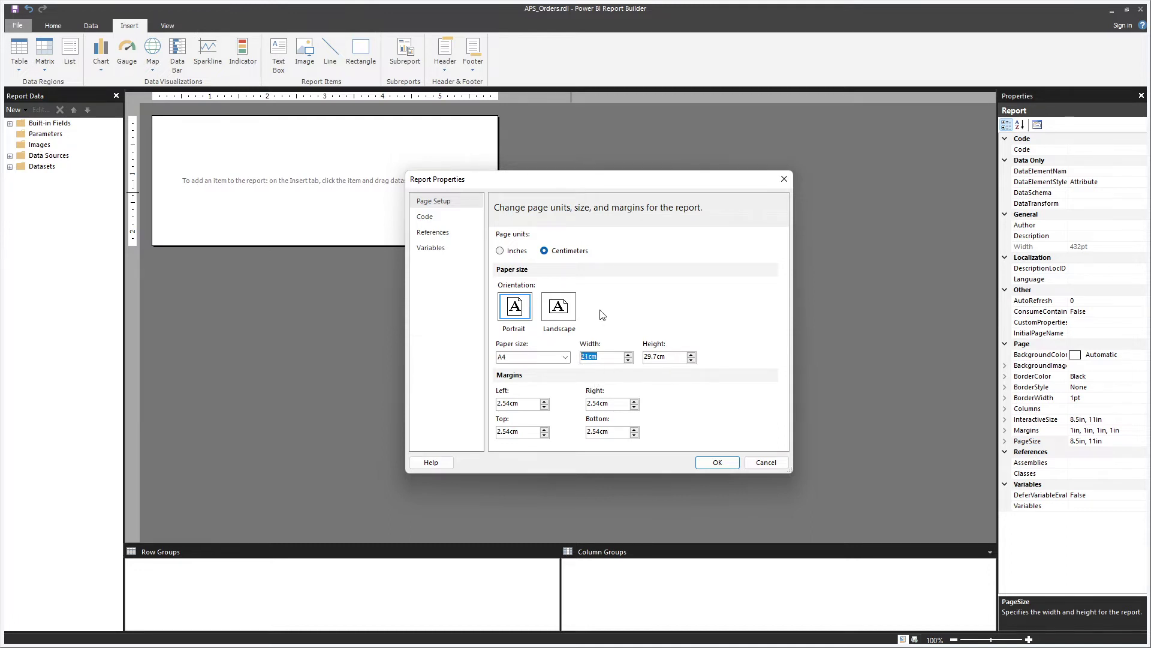
pyautogui.click(509, 251)
pyautogui.click(557, 318)
pyautogui.click(529, 317)
pyautogui.click(550, 317)
pyautogui.click(516, 315)
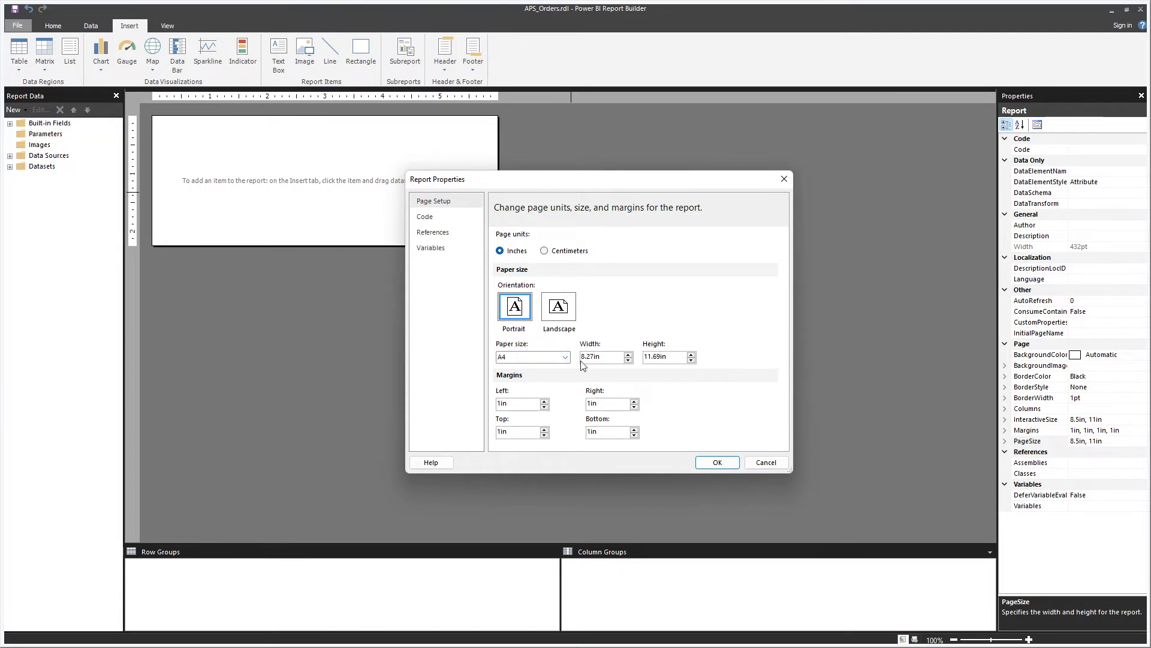
pyautogui.moveTo(601, 356); pyautogui.dragTo(572, 356)
pyautogui.moveTo(668, 358); pyautogui.dragTo(634, 357)
pyautogui.doubleClick(605, 356)
pyautogui.click(717, 462)
pyautogui.click(51, 28)
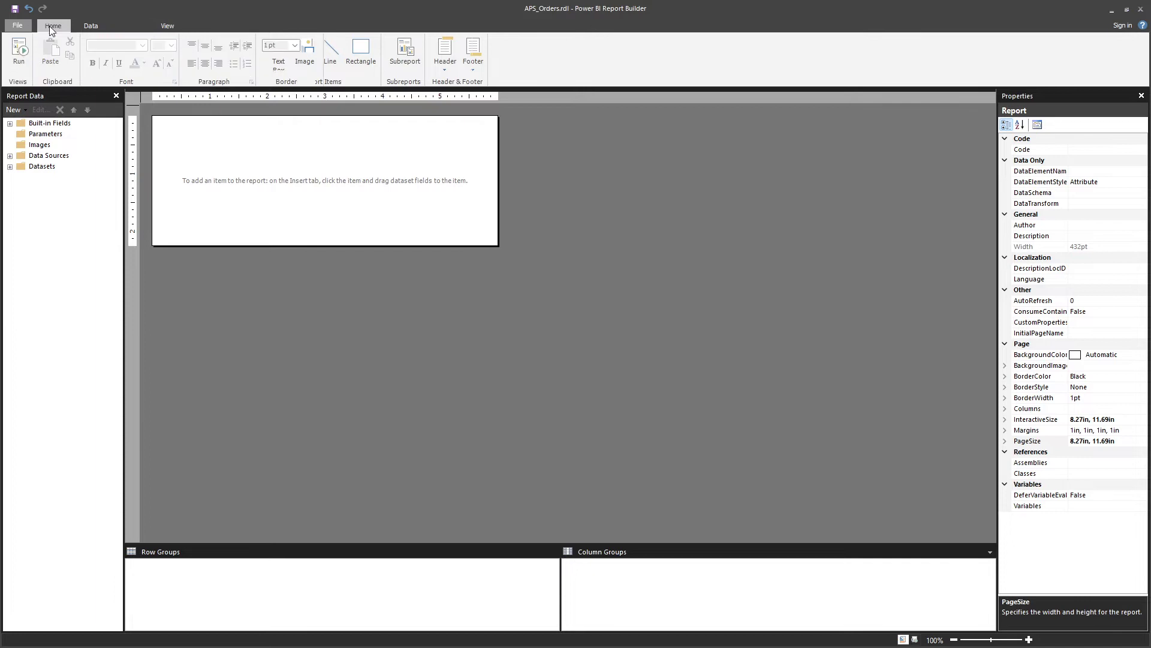
pyautogui.click(24, 60)
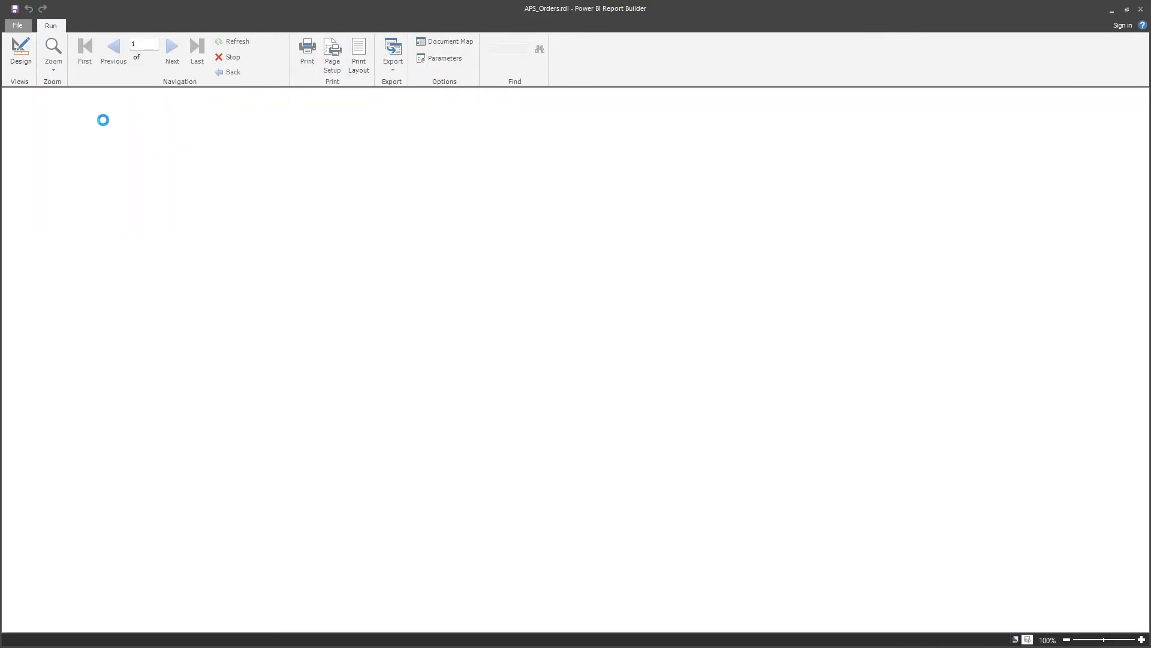
pyautogui.click(360, 53)
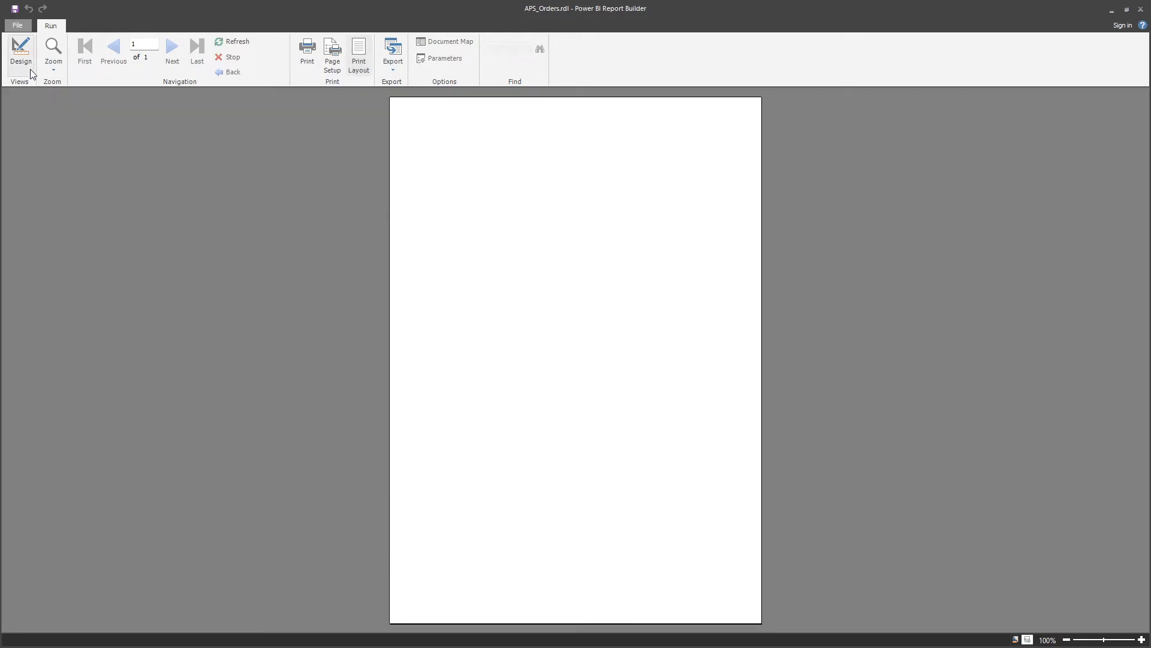
pyautogui.click(27, 53)
pyautogui.rightClick(323, 333)
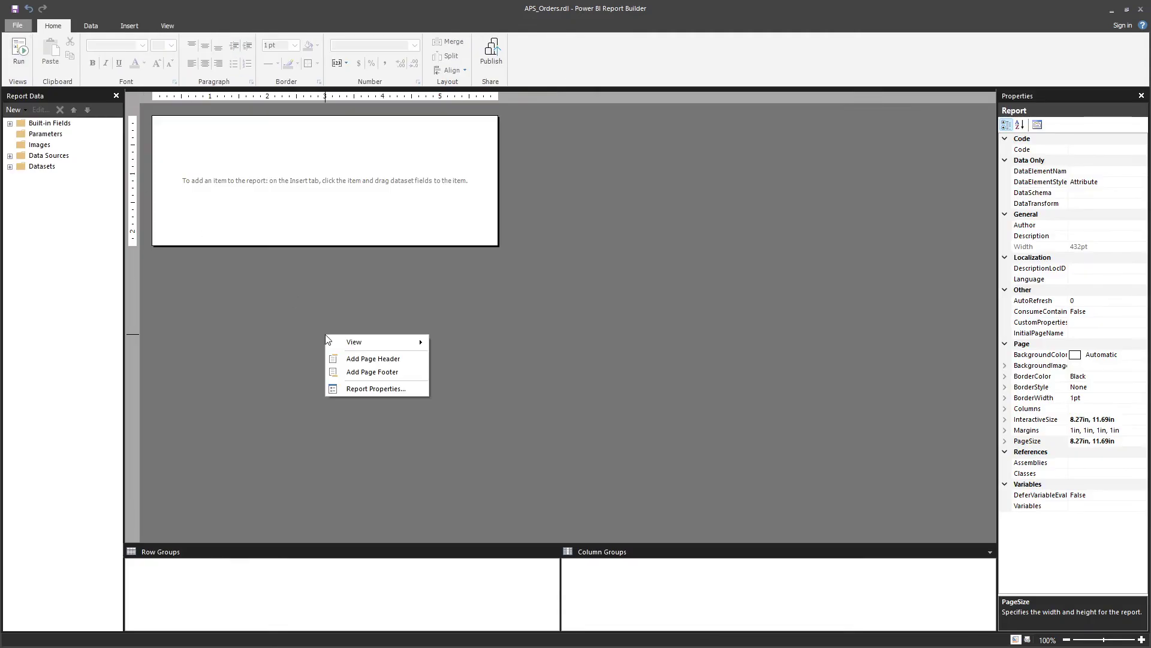
pyautogui.click(354, 393)
pyautogui.moveTo(601, 356); pyautogui.dragTo(588, 355)
pyautogui.click(552, 358)
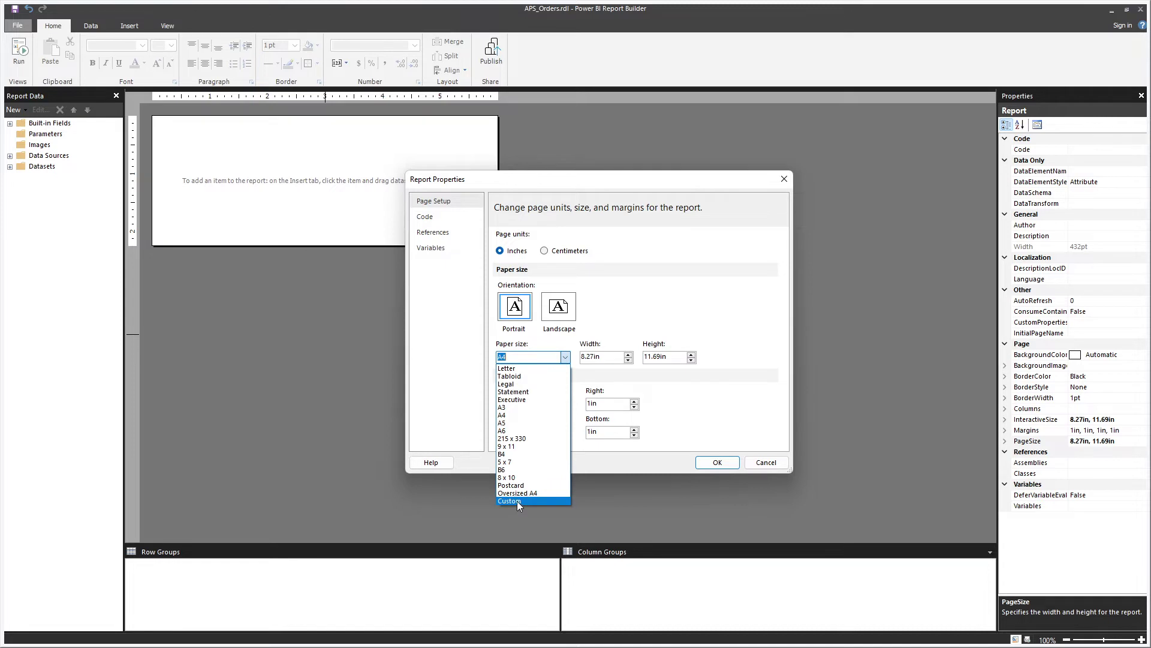
pyautogui.click(517, 501)
pyautogui.press('Tab')
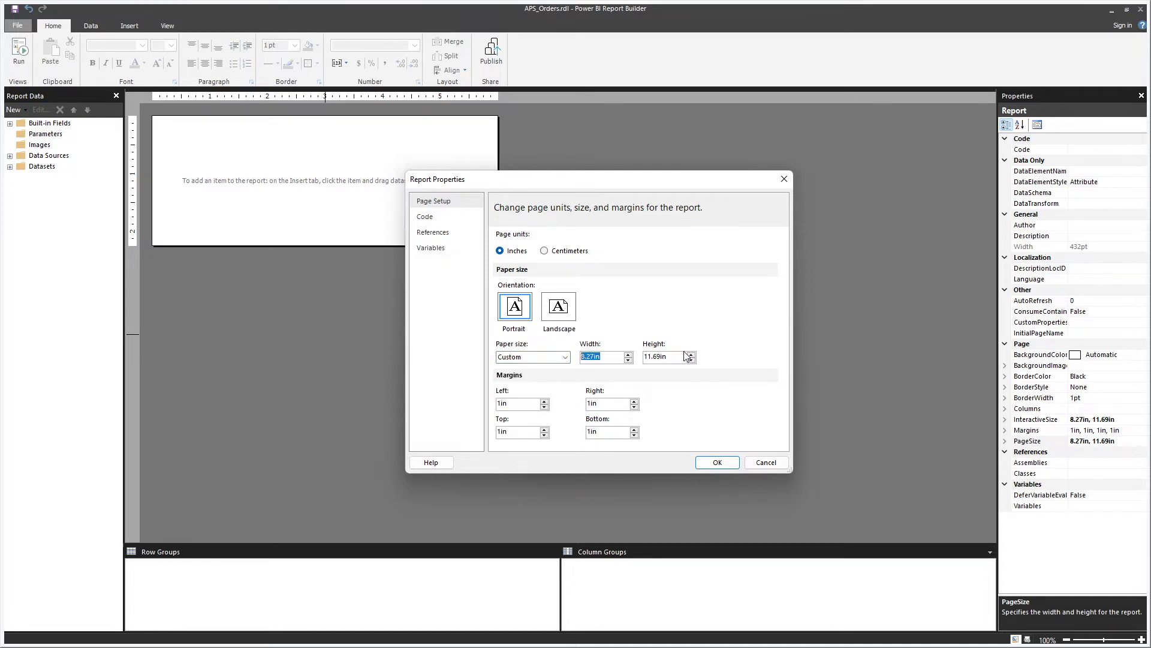
pyautogui.click(552, 358)
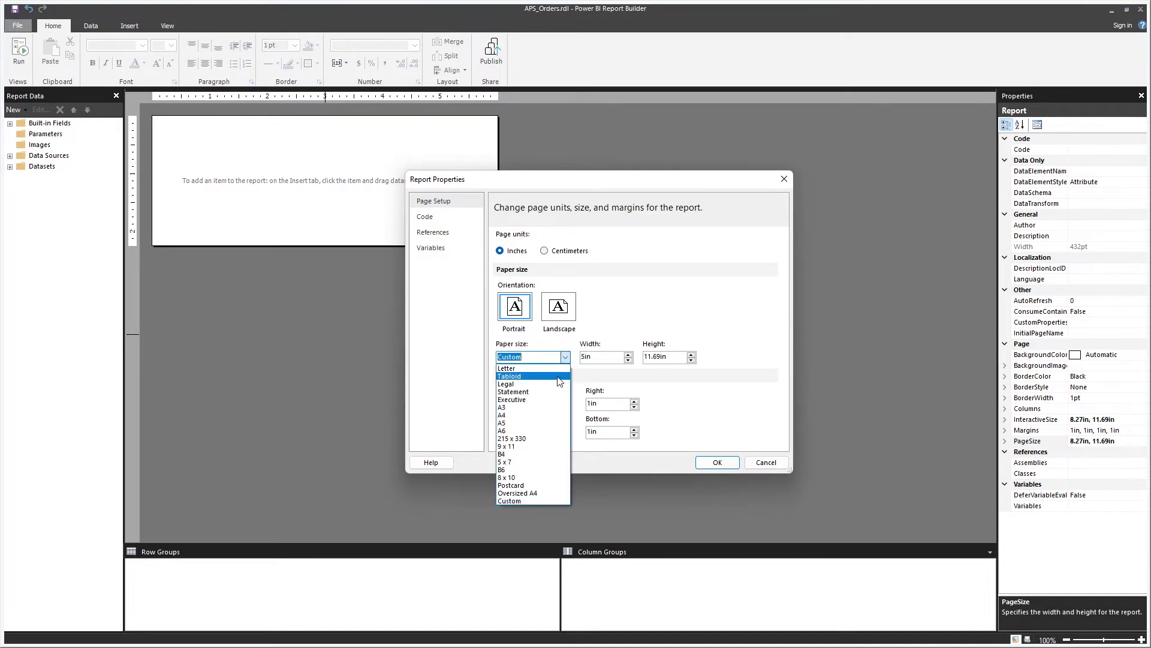
pyautogui.click(535, 409)
pyautogui.press('Tab')
pyautogui.write('5in')
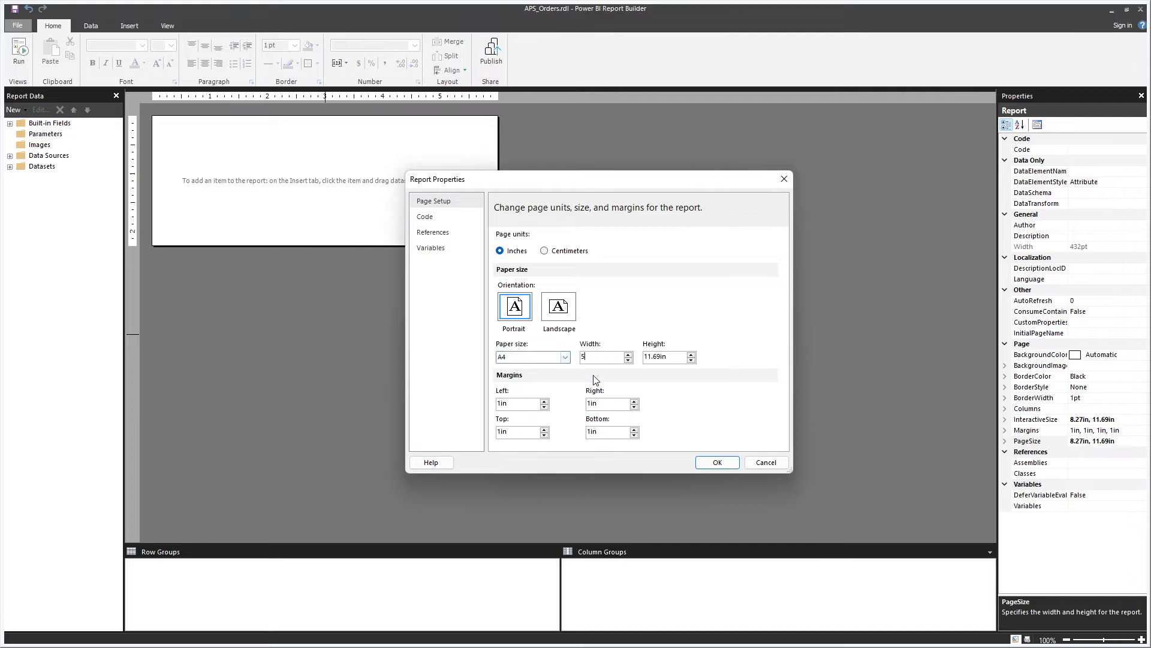
pyautogui.hotkey('shift', 'Tab')
pyautogui.click(566, 358)
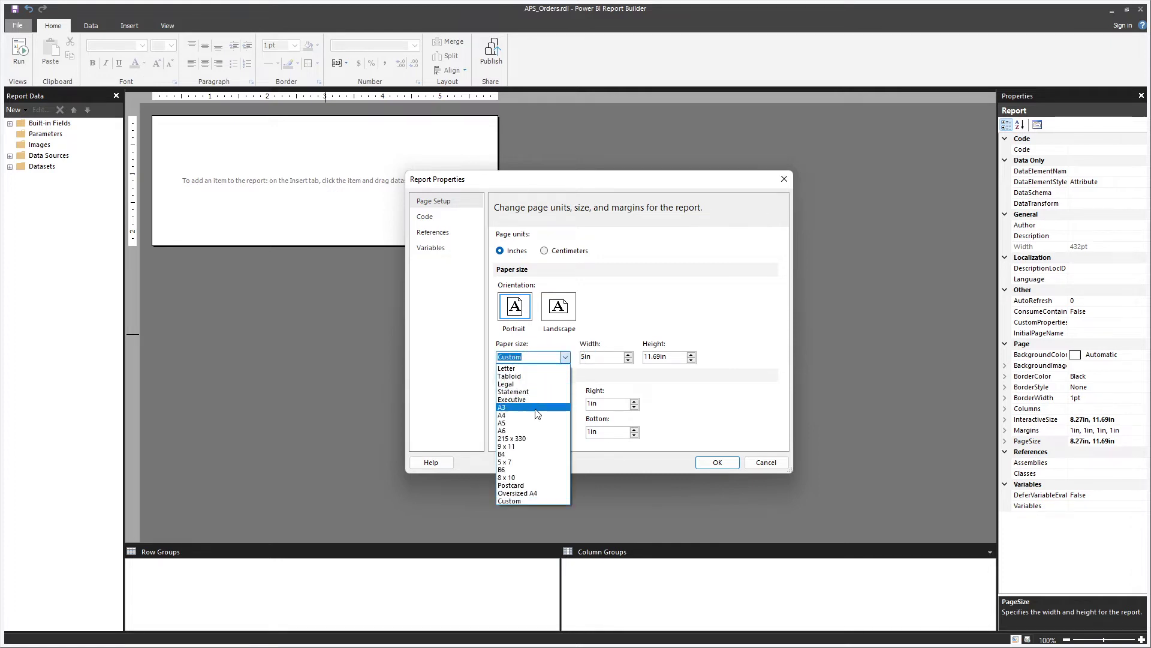
pyautogui.click(534, 414)
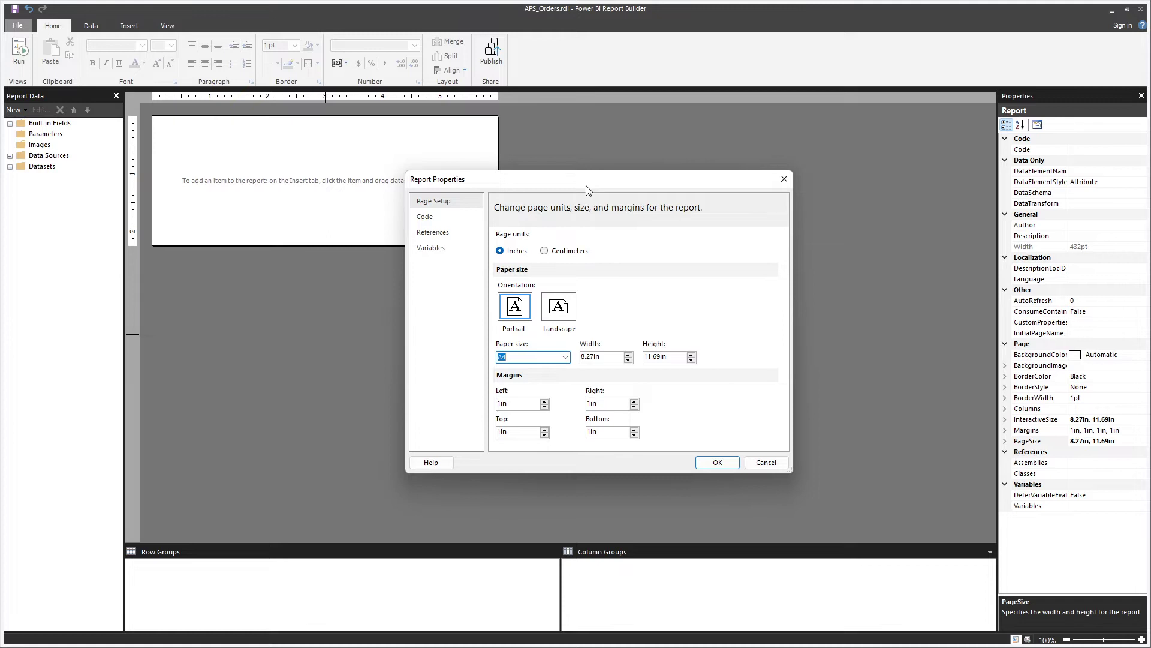
pyautogui.moveTo(587, 190); pyautogui.dragTo(572, 151)
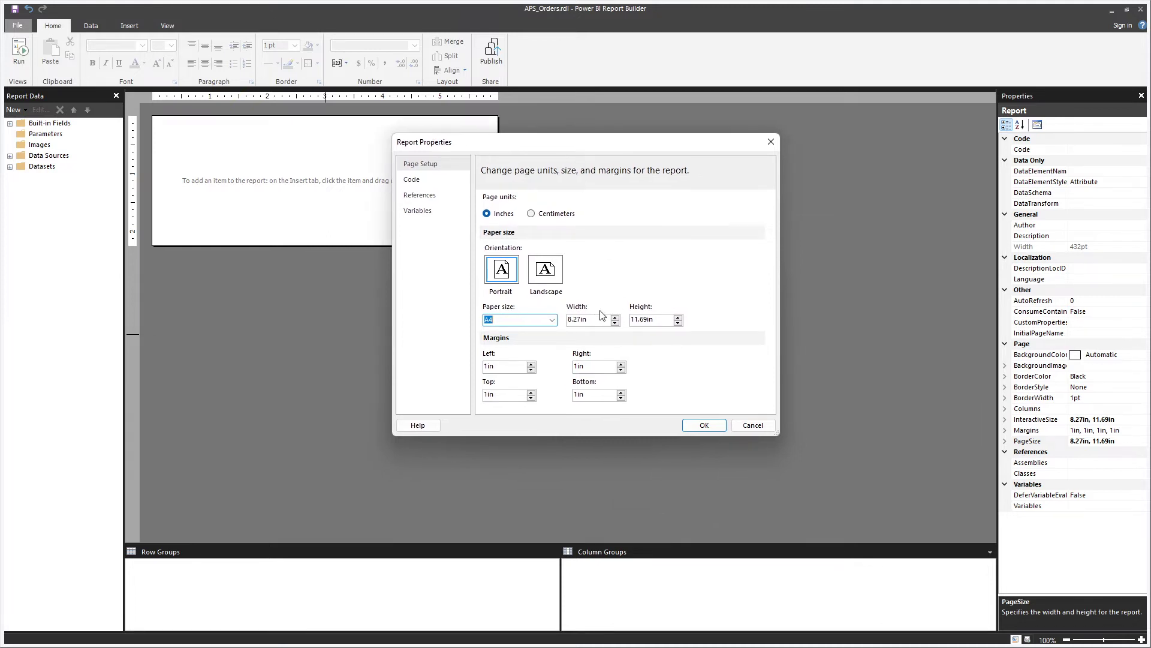
pyautogui.click(704, 425)
pyautogui.click(129, 26)
pyautogui.rightClick(166, 154)
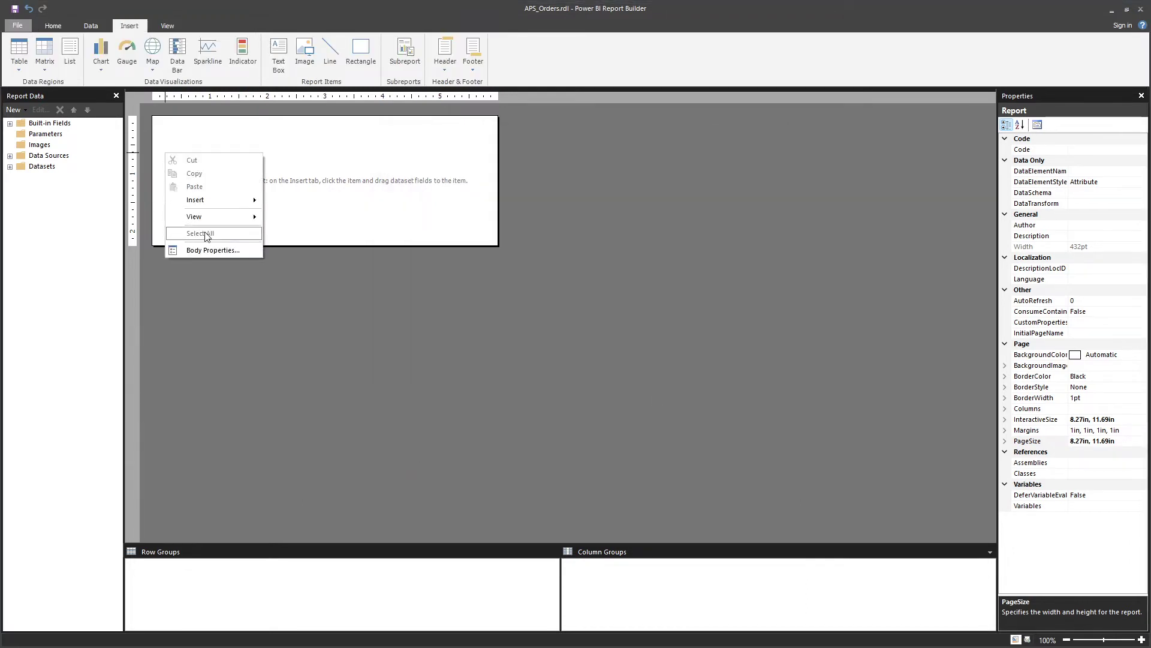
# Step: Insert a table into the report body
pyautogui.moveTo(209, 205)
pyautogui.click(286, 220)
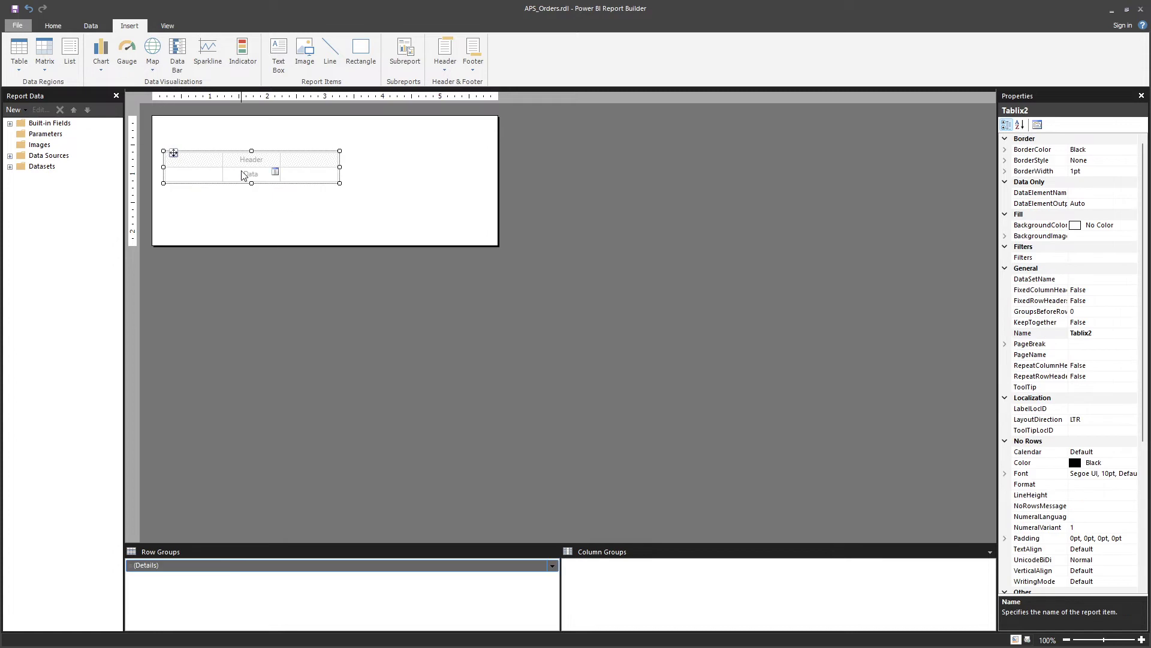
pyautogui.scroll(-6, 1082, 420)
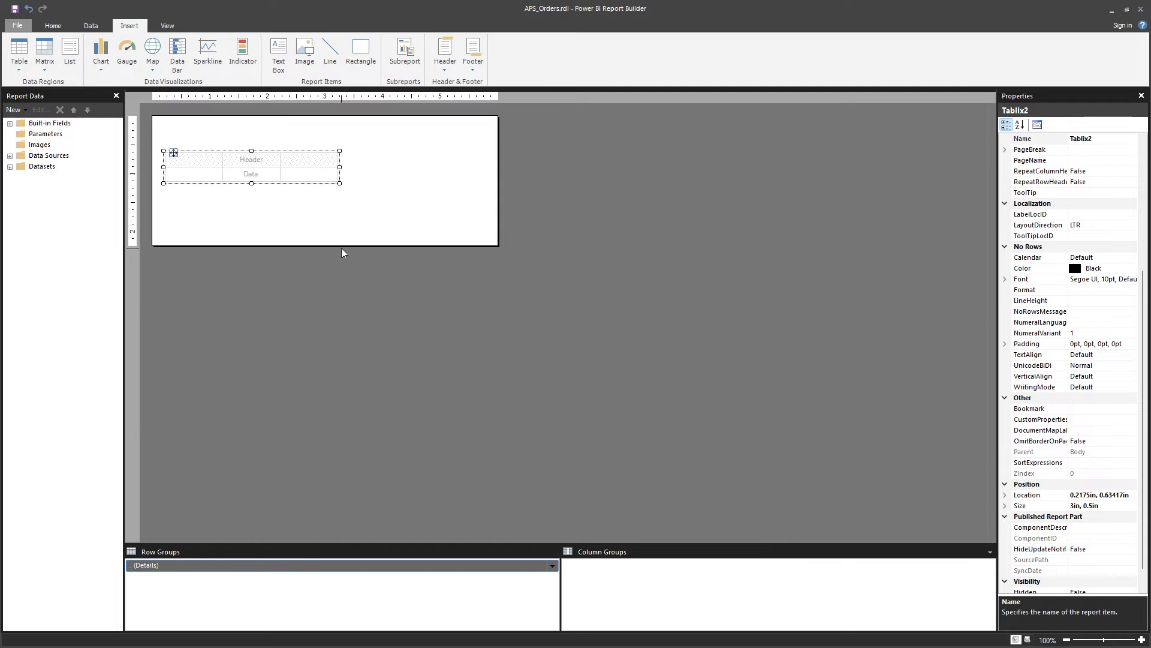
# Step: Switch the report's page units to Centimeters in Report Properties
pyautogui.rightClick(308, 280)
pyautogui.click(358, 336)
pyautogui.click(566, 253)
pyautogui.click(717, 462)
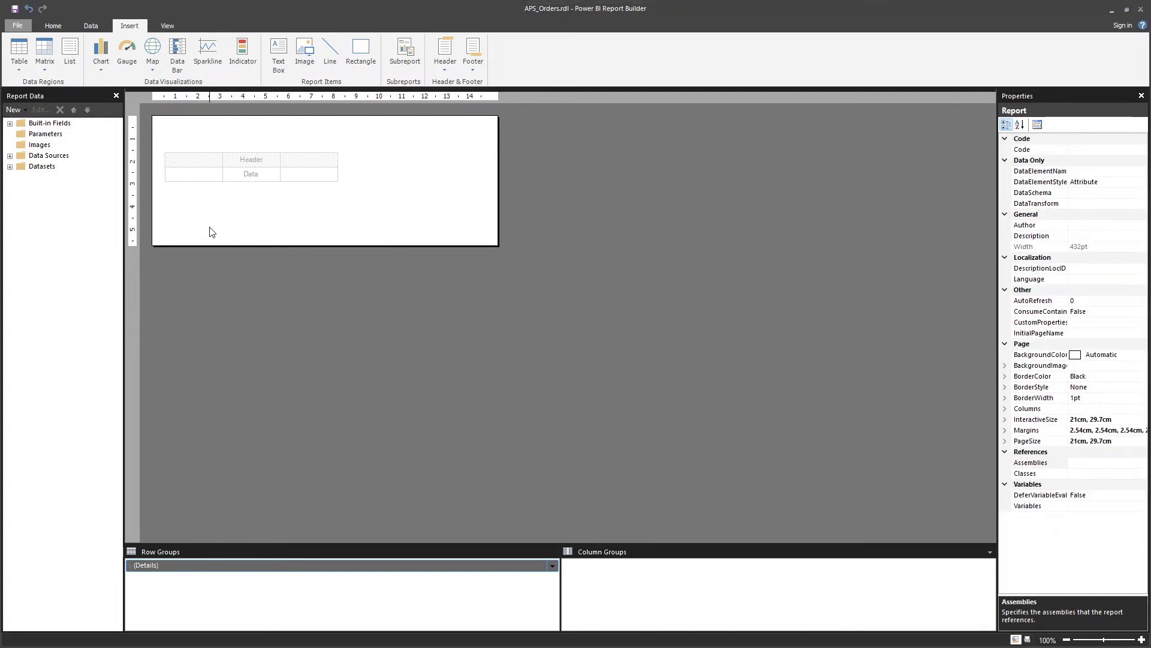
# Step: Insert a second table below the first, then select the whole upper table
pyautogui.rightClick(187, 216)
pyautogui.moveTo(251, 263)
pyautogui.click(313, 290)
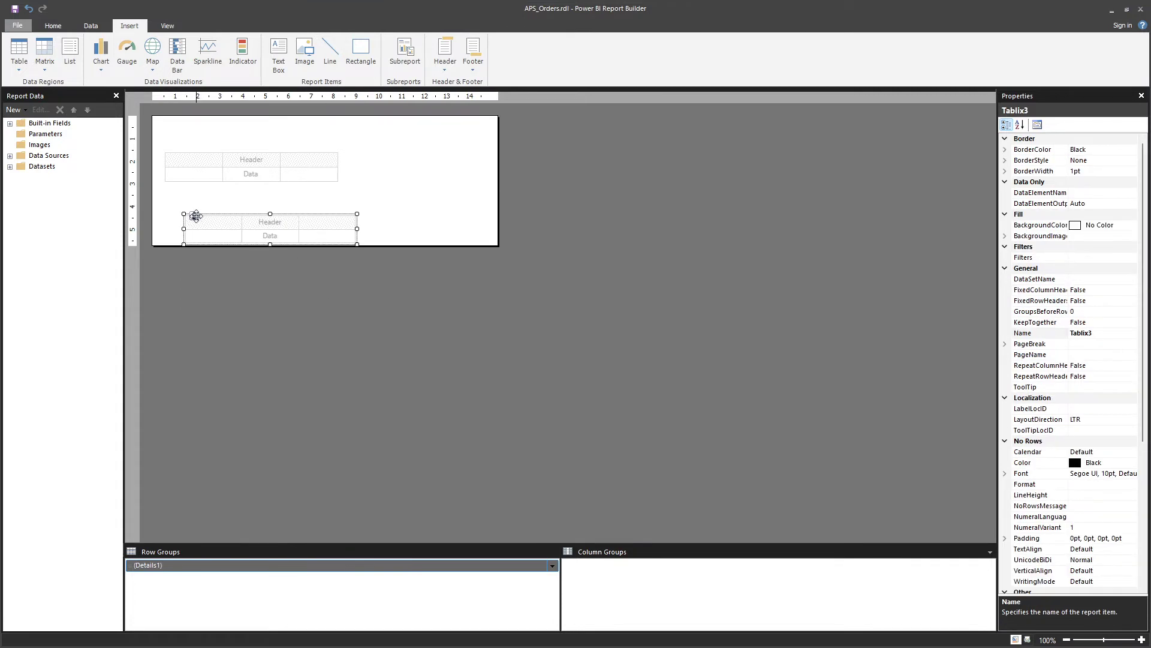
pyautogui.moveTo(183, 217); pyautogui.dragTo(184, 216)
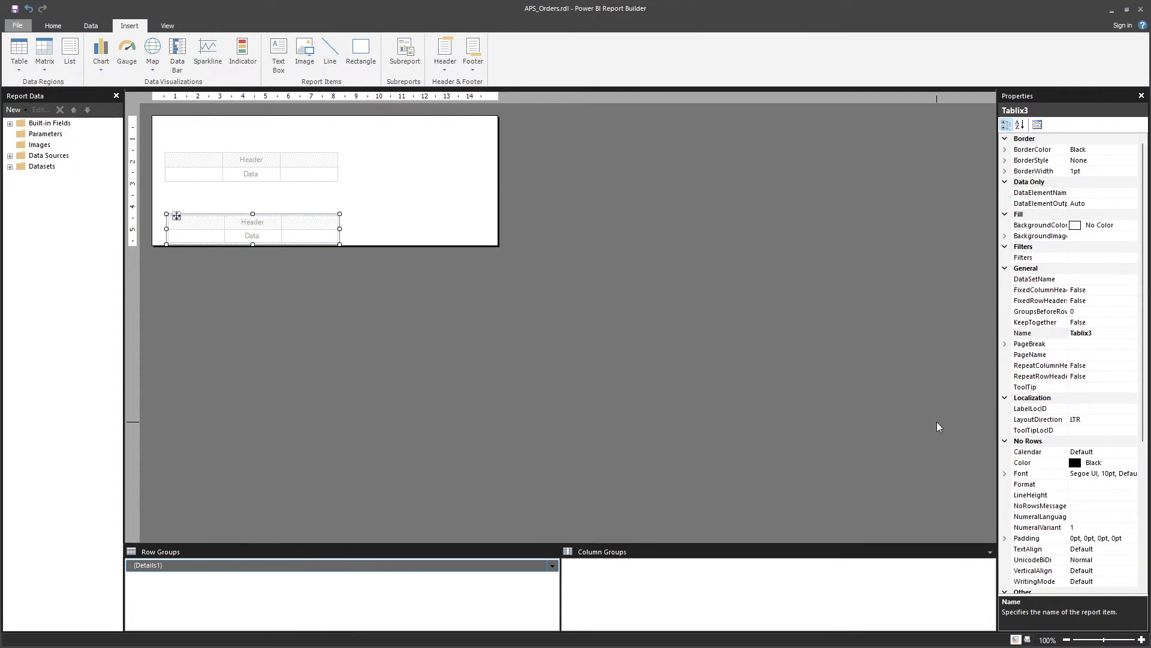
pyautogui.click(1143, 503)
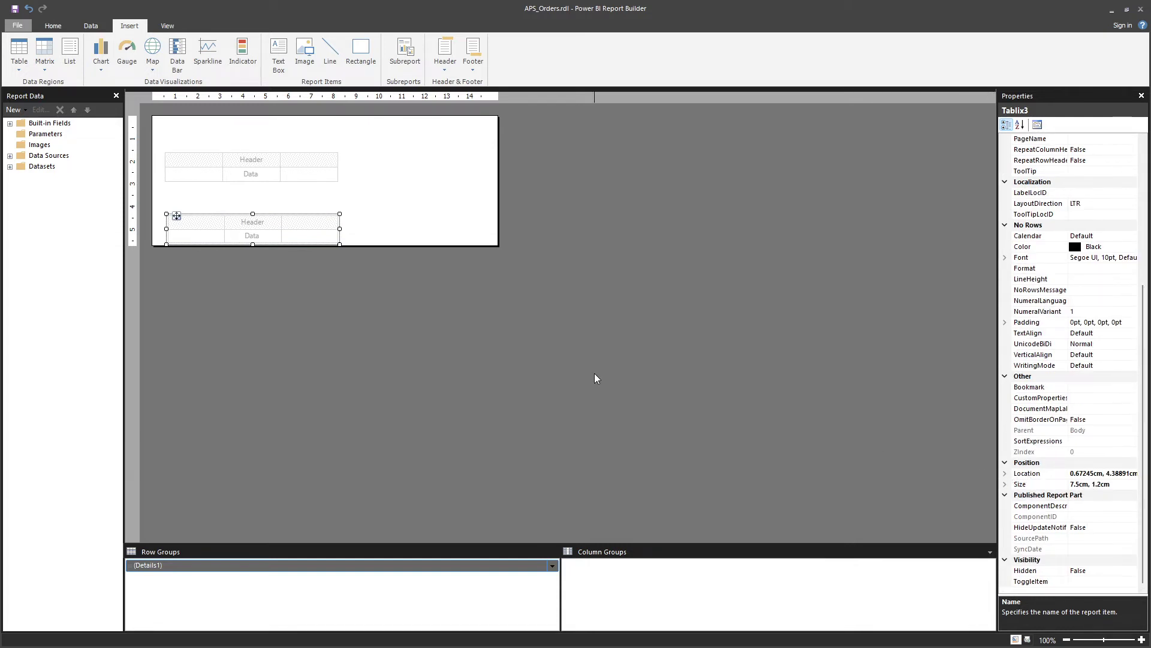
pyautogui.click(201, 161)
pyautogui.click(173, 152)
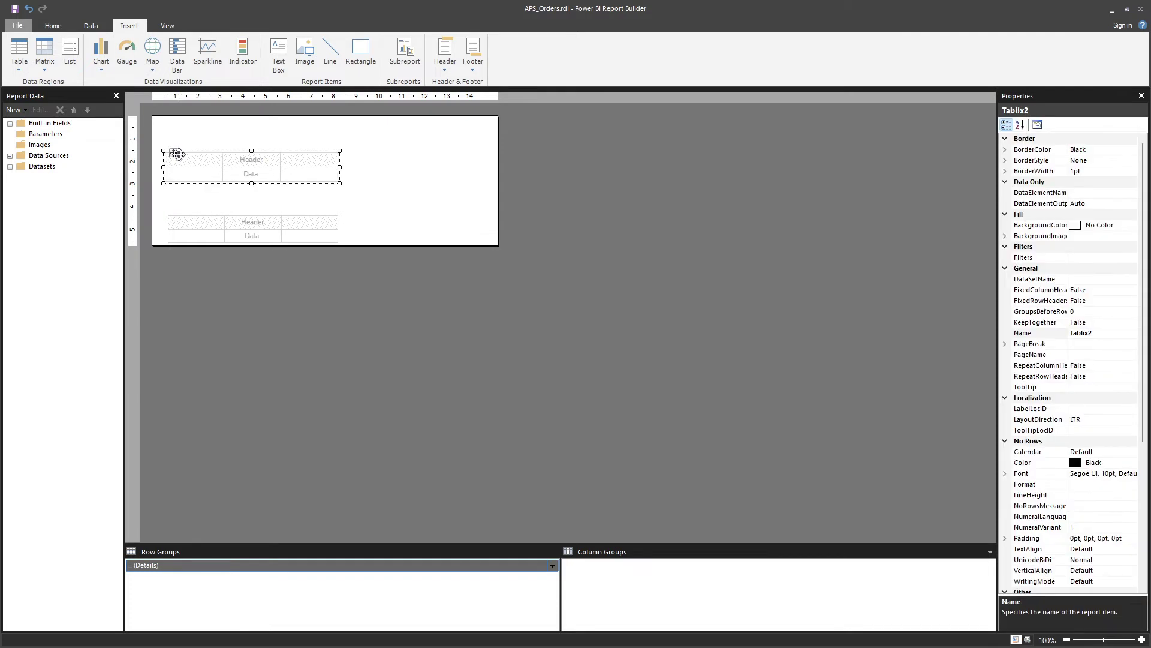
pyautogui.scroll(-7, 1099, 476)
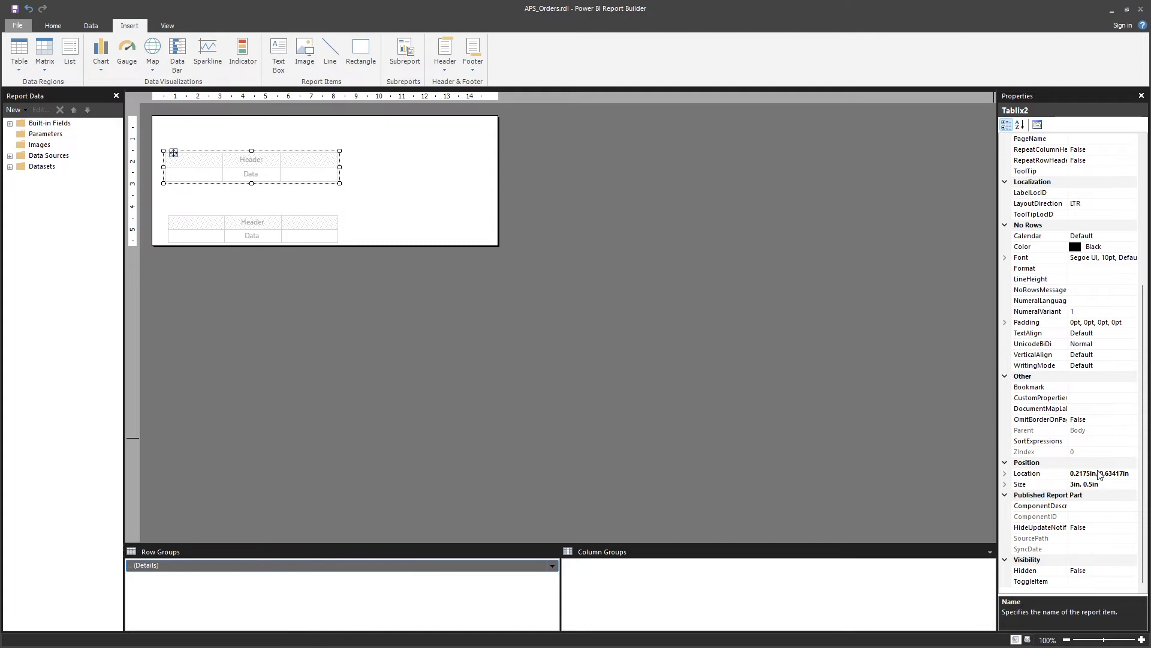
# Step: Move both tables to the left page edge and widen the upper table
pyautogui.moveTo(173, 153); pyautogui.dragTo(161, 153)
pyautogui.moveTo(328, 166); pyautogui.dragTo(380, 167)
pyautogui.click(264, 221)
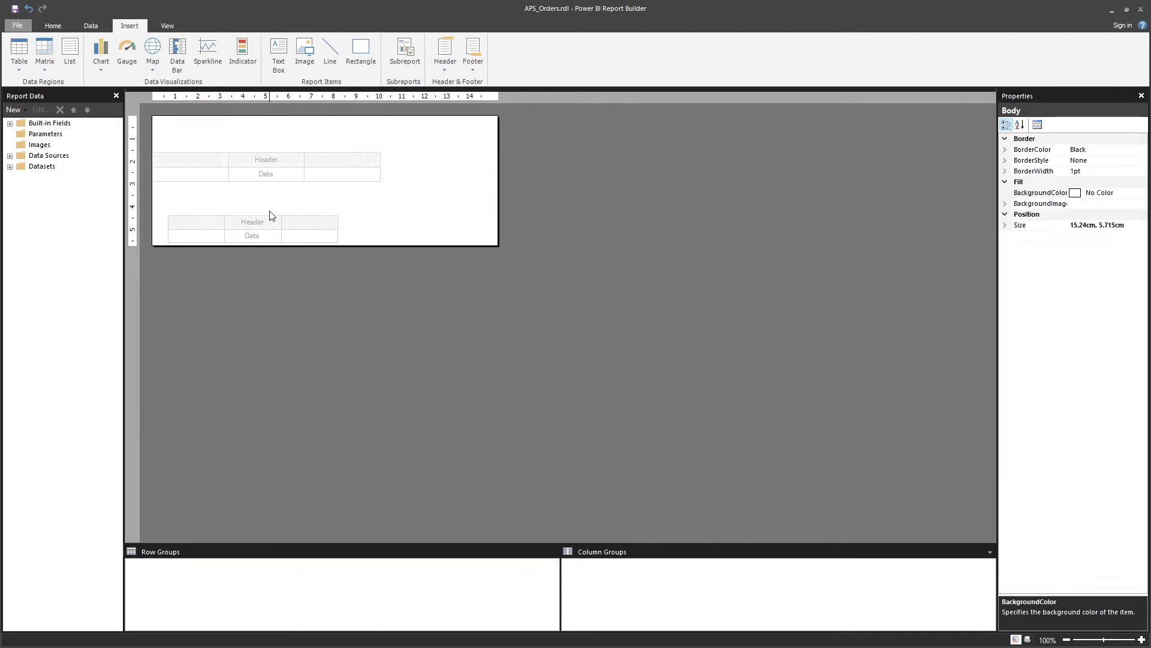
pyautogui.click(178, 214)
pyautogui.click(165, 228)
pyautogui.click(169, 217)
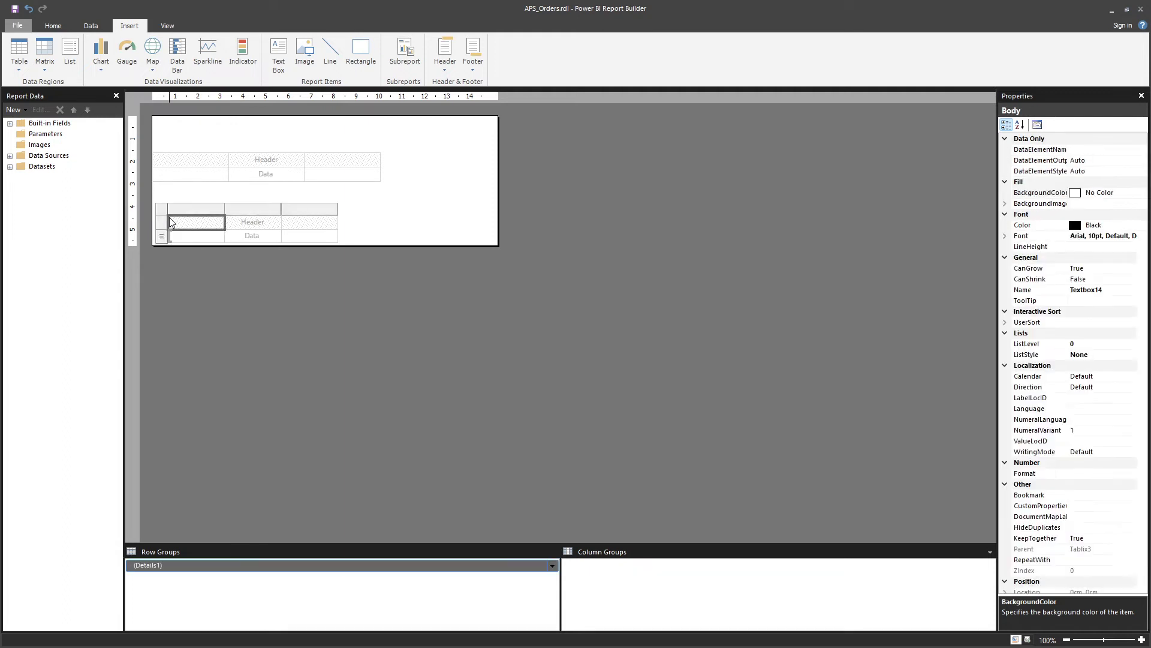
pyautogui.click(176, 216)
pyautogui.moveTo(176, 215); pyautogui.dragTo(229, 211)
# Step: Widen the lower table's second column to about 3.35cm and check its size
pyautogui.click(214, 222)
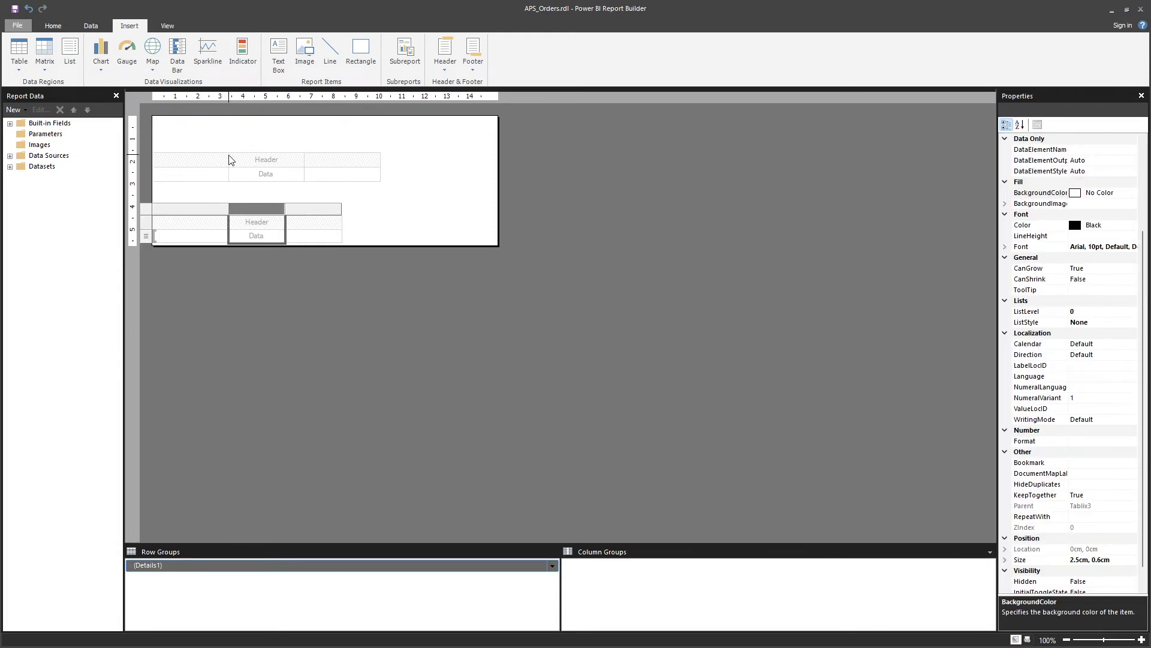
pyautogui.moveTo(285, 210); pyautogui.dragTo(380, 209)
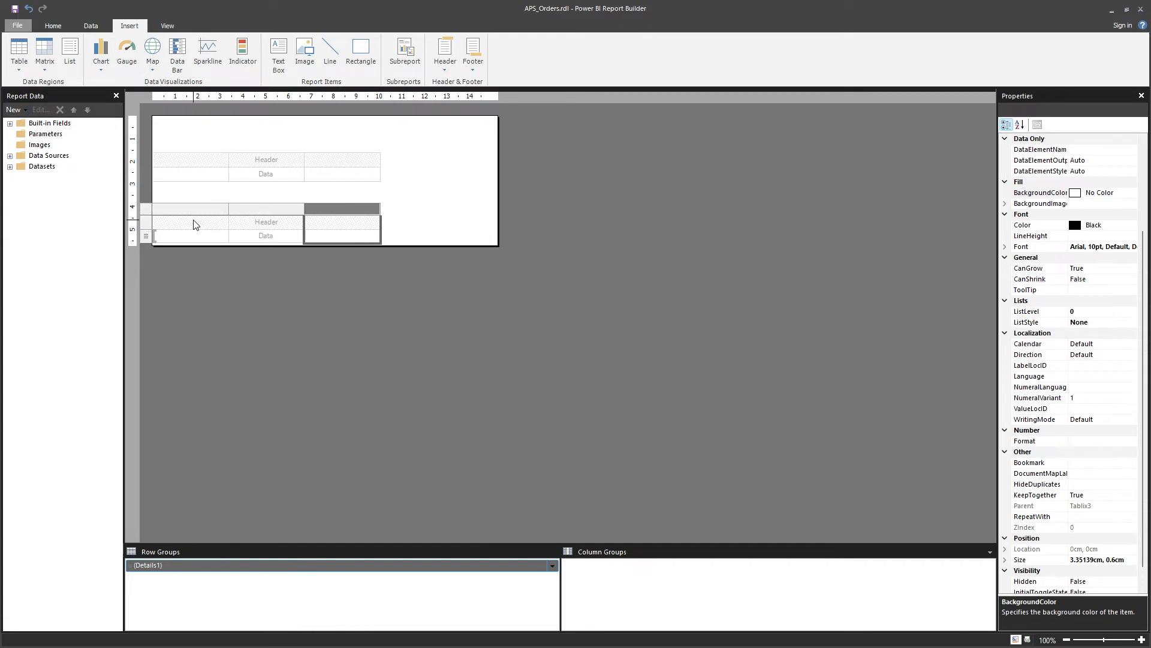
pyautogui.click(1092, 560)
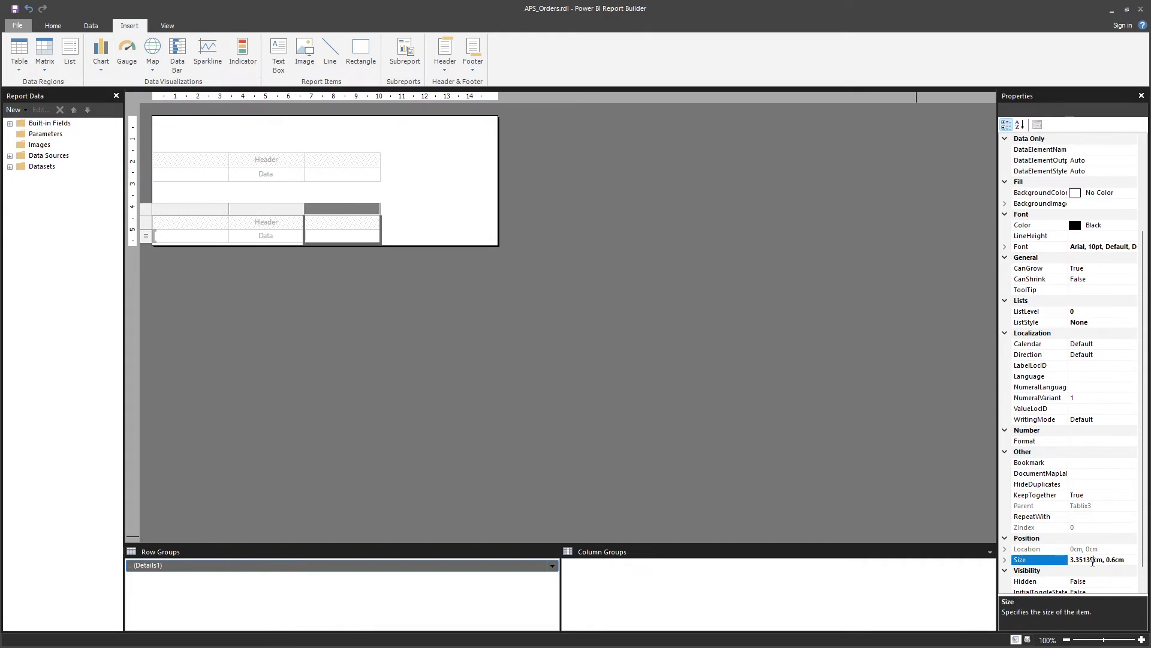
pyautogui.moveTo(1076, 560); pyautogui.dragTo(1094, 561)
pyautogui.moveTo(1094, 561); pyautogui.dragTo(1080, 560)
pyautogui.click(474, 379)
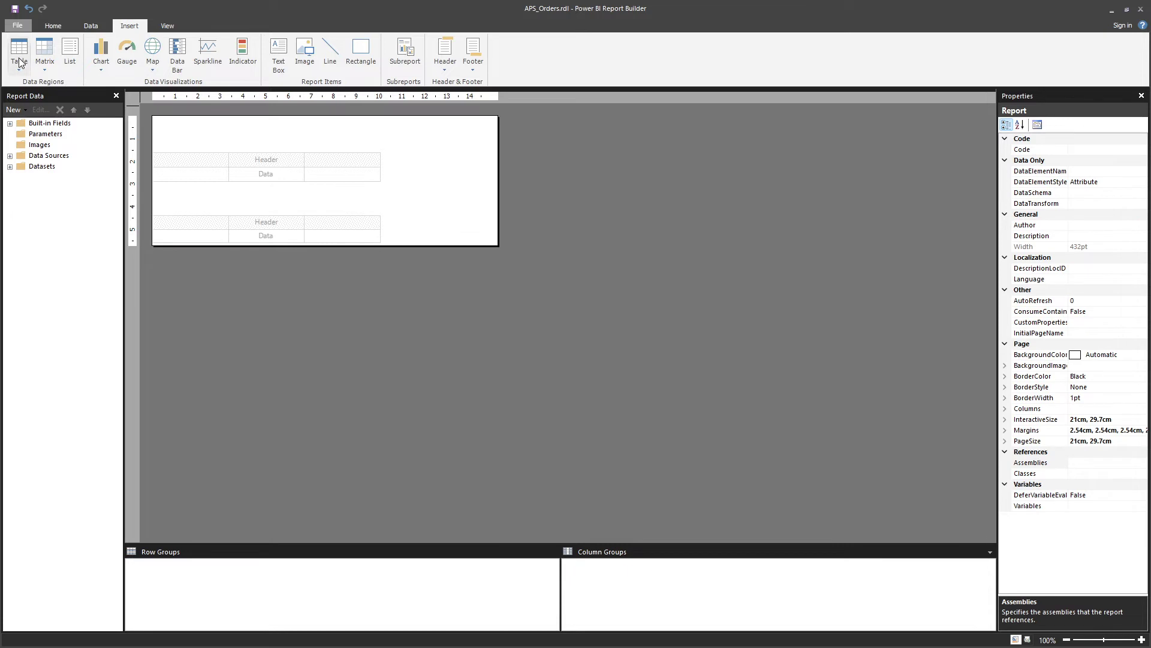
# Step: Run the report without Print Layout and export it to Excel as APS_Orders.xlsx
pyautogui.click(58, 26)
pyautogui.click(19, 53)
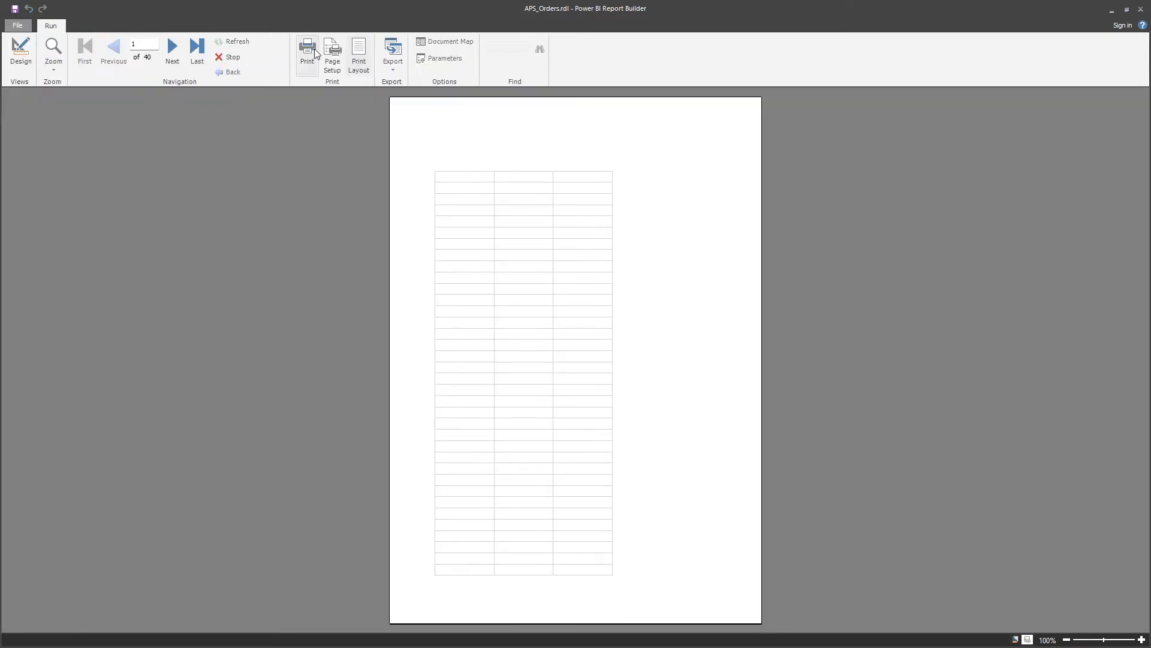
pyautogui.click(368, 53)
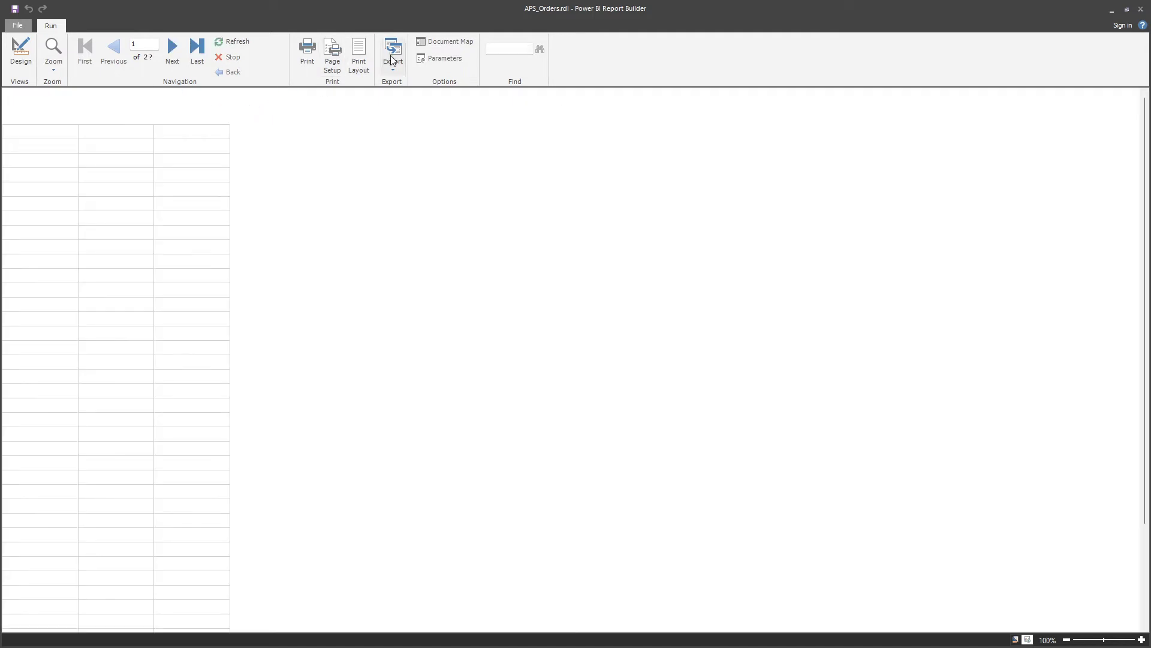
pyautogui.click(392, 55)
pyautogui.click(408, 99)
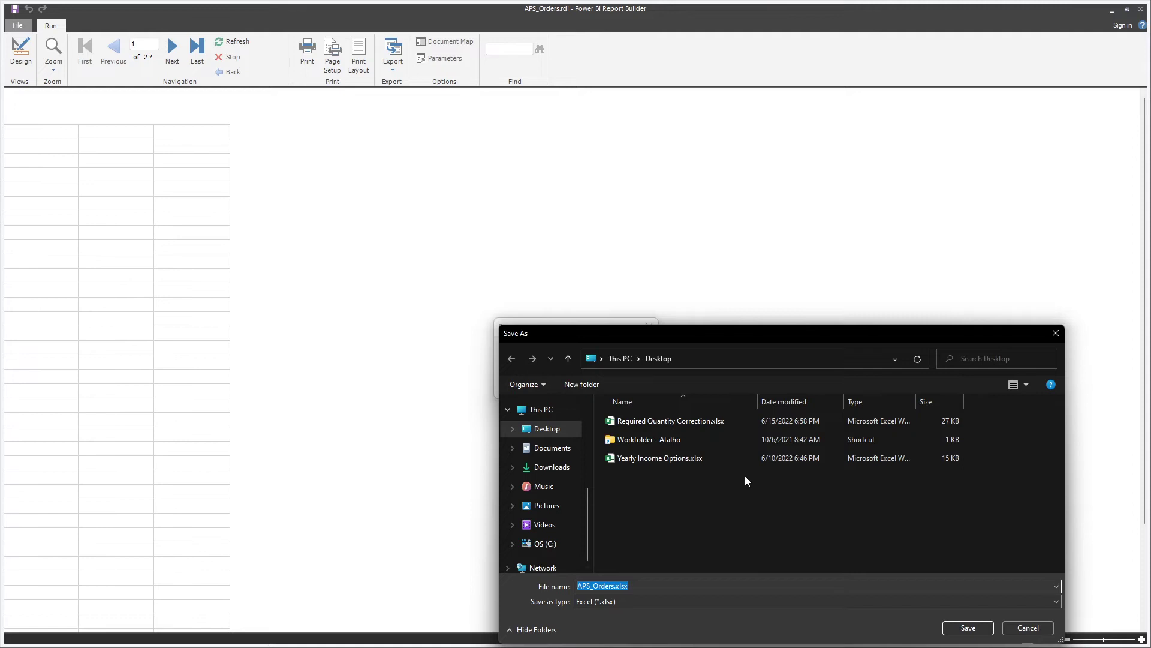
pyautogui.click(969, 628)
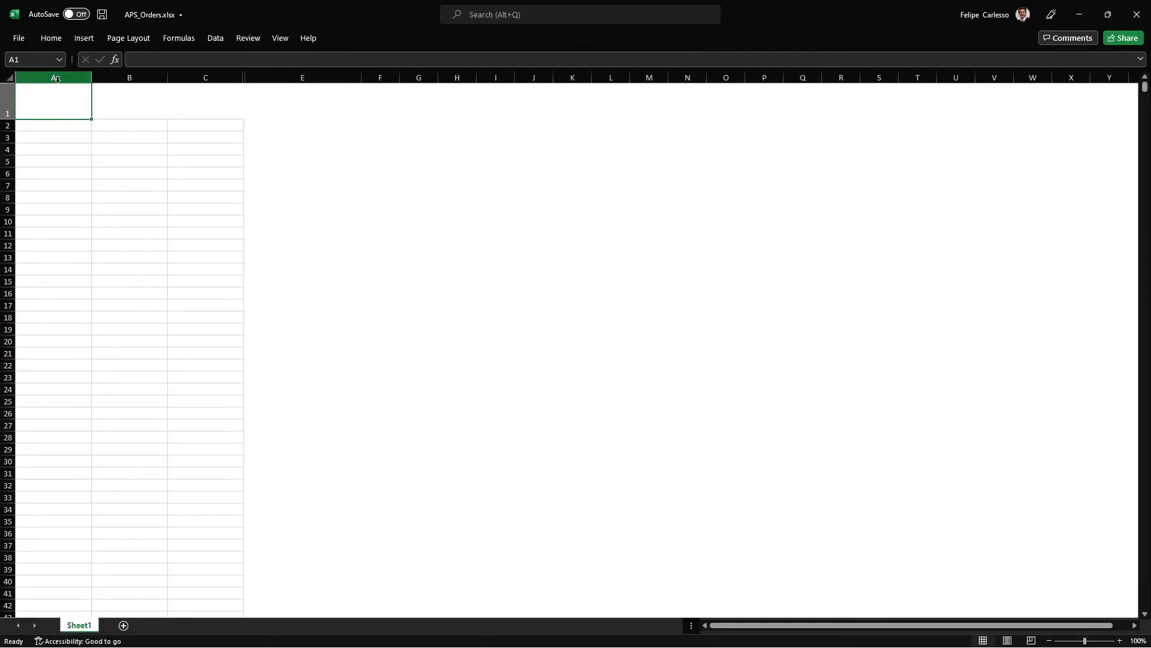
# Step: Select columns C:E in Excel and unhide column D
pyautogui.moveTo(57, 78); pyautogui.dragTo(258, 173)
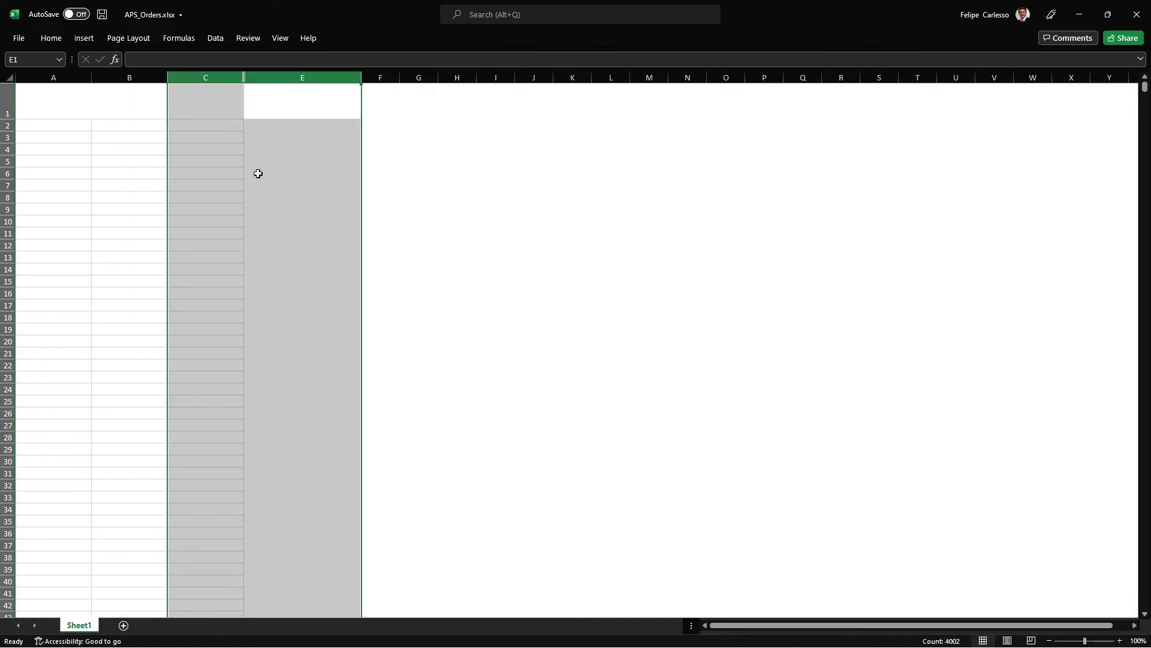
pyautogui.moveTo(361, 78); pyautogui.dragTo(368, 78)
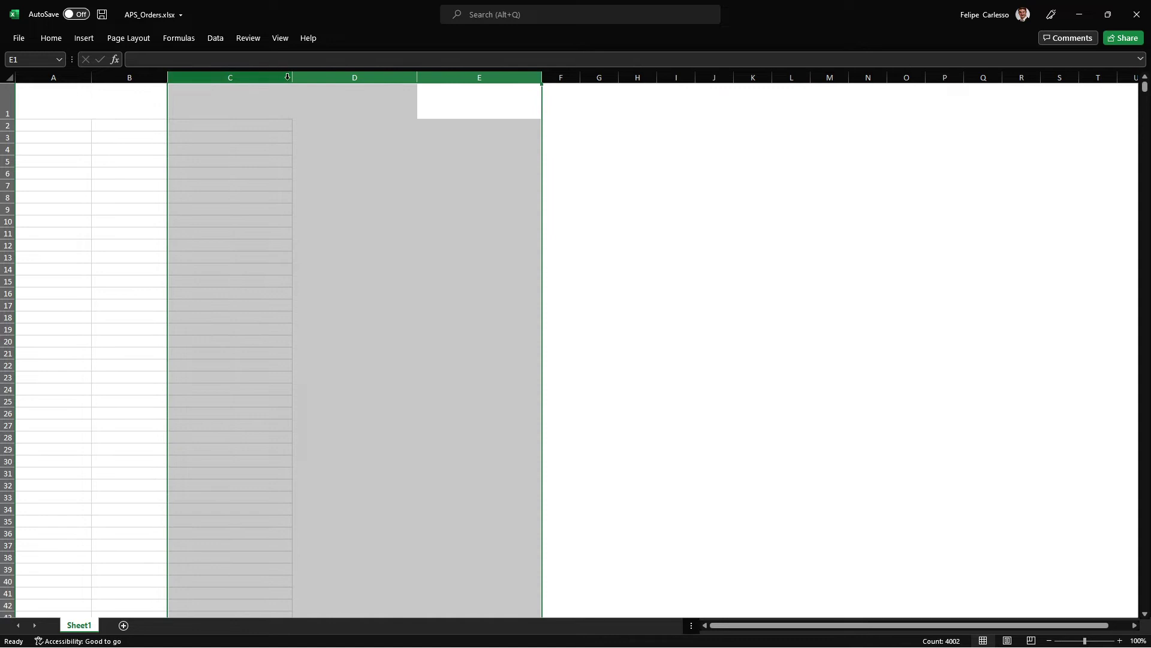
pyautogui.click(310, 73)
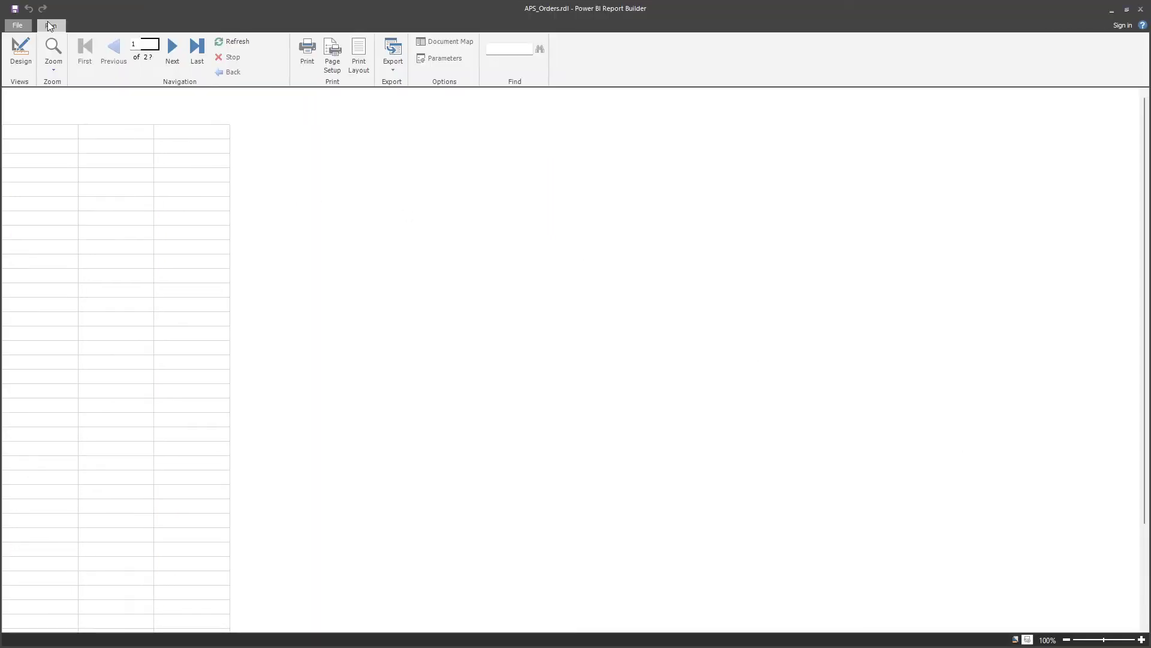
# Step: Compare with the upper table's third column, then close the workbook without saving
pyautogui.click(20, 51)
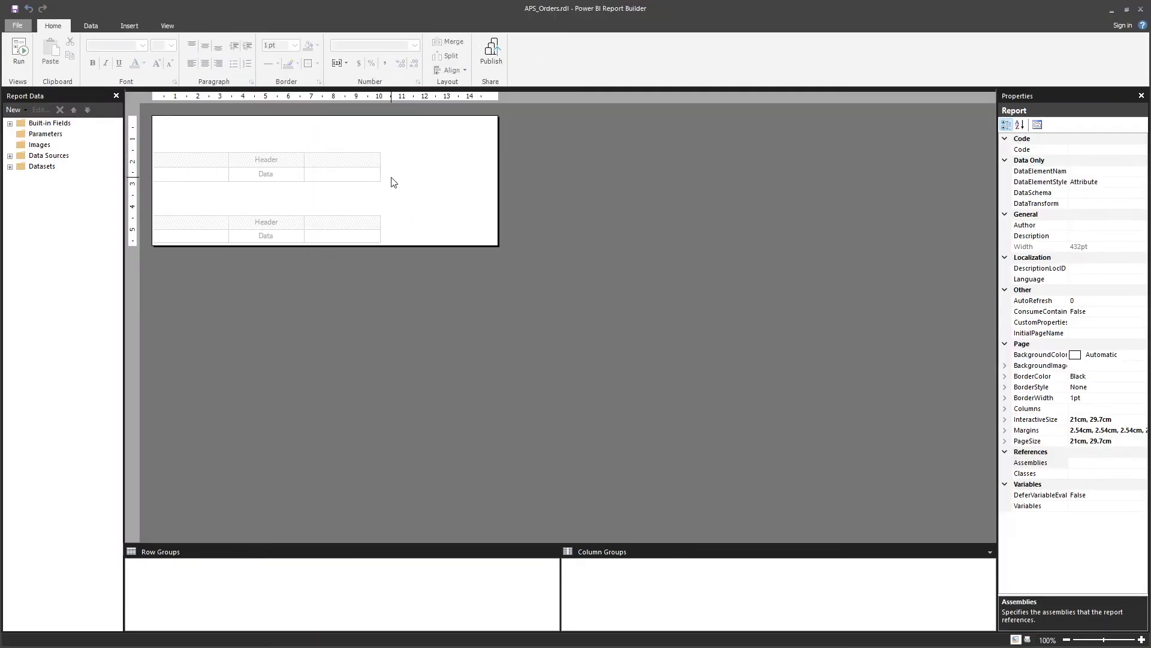
pyautogui.click(374, 163)
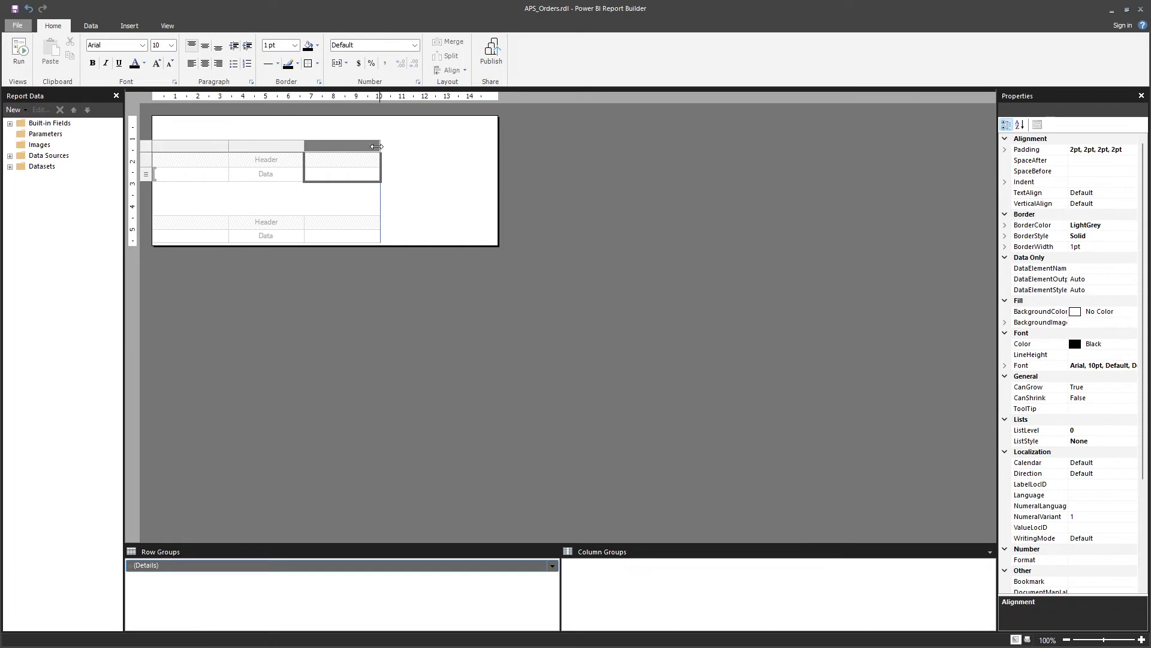
pyautogui.click(796, 512)
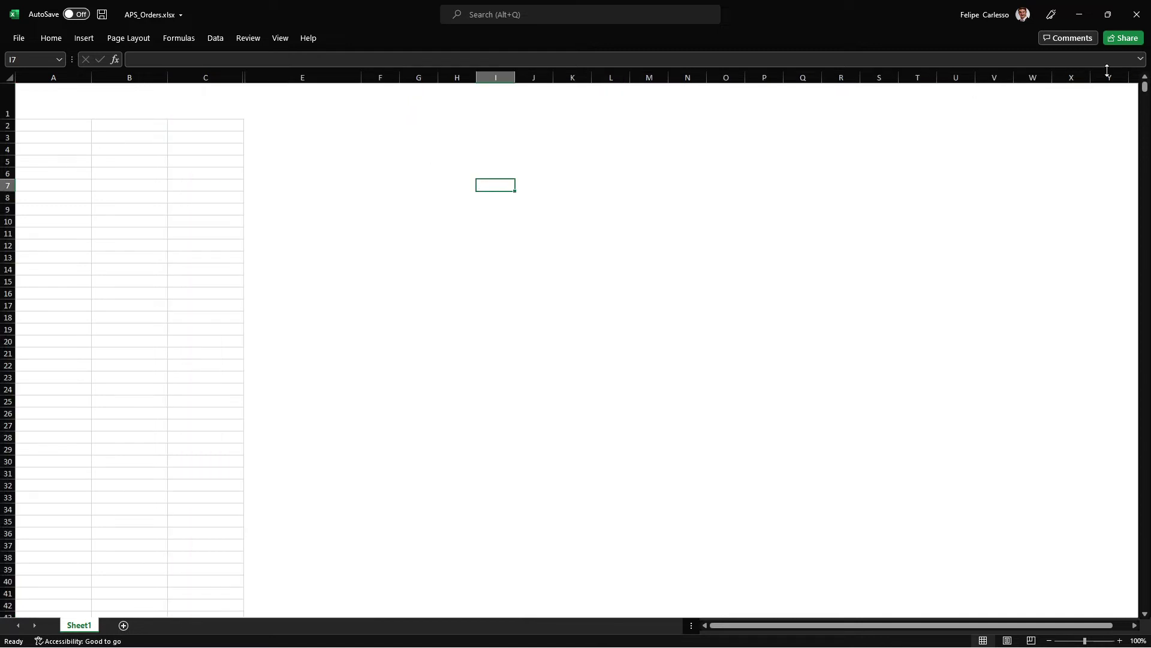
pyautogui.click(1147, 17)
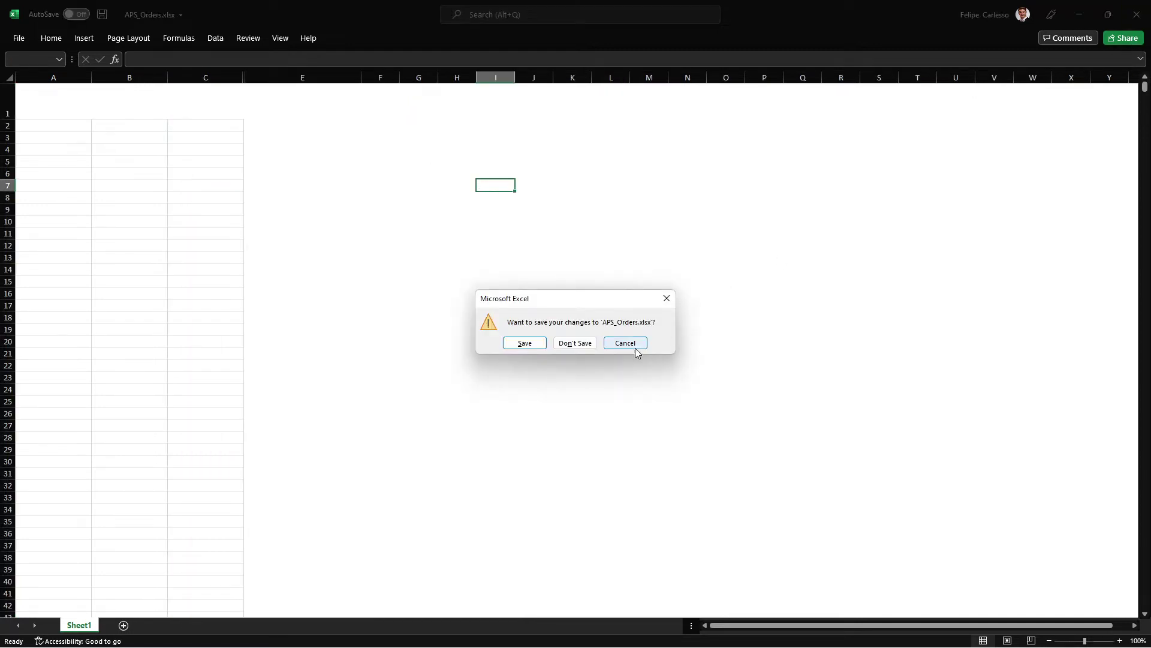
pyautogui.click(579, 343)
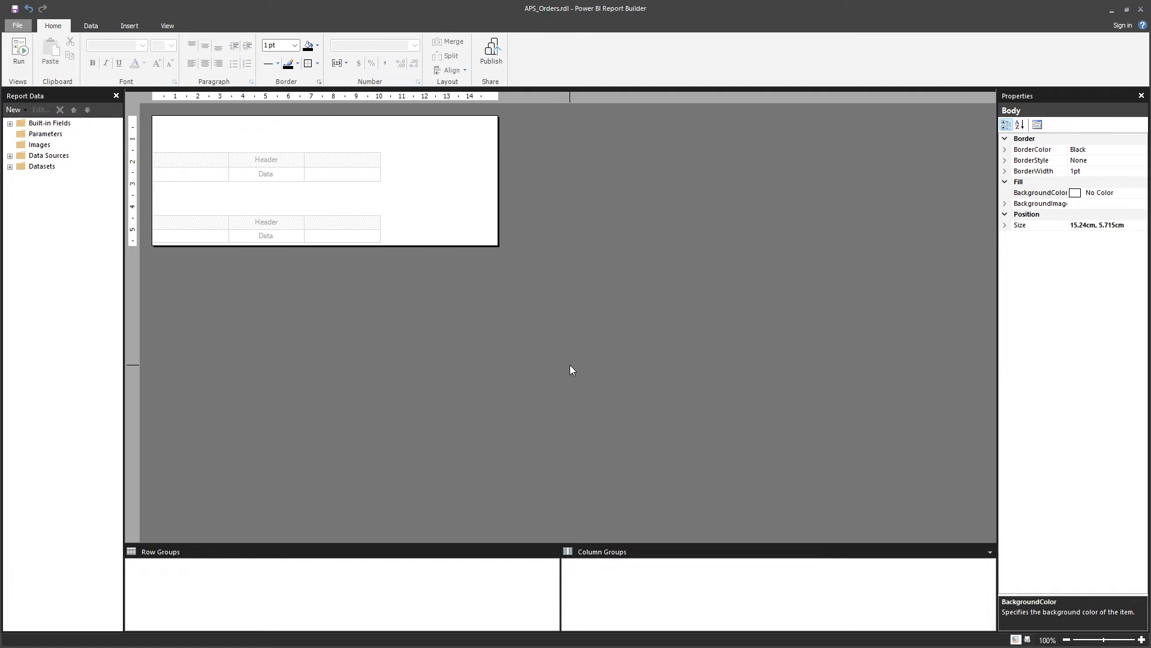
# Step: Delete the lower table and set the page units back to Inches in Report Properties
pyautogui.moveTo(402, 207); pyautogui.dragTo(228, 262)
pyautogui.press('Delete')
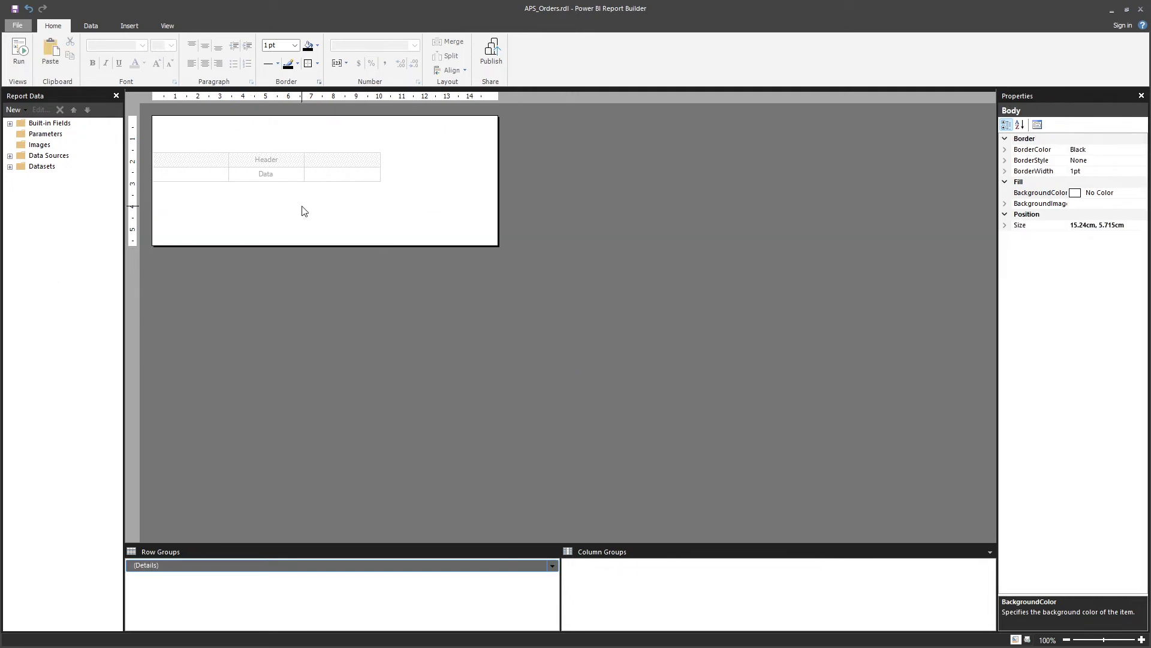
pyautogui.rightClick(375, 345)
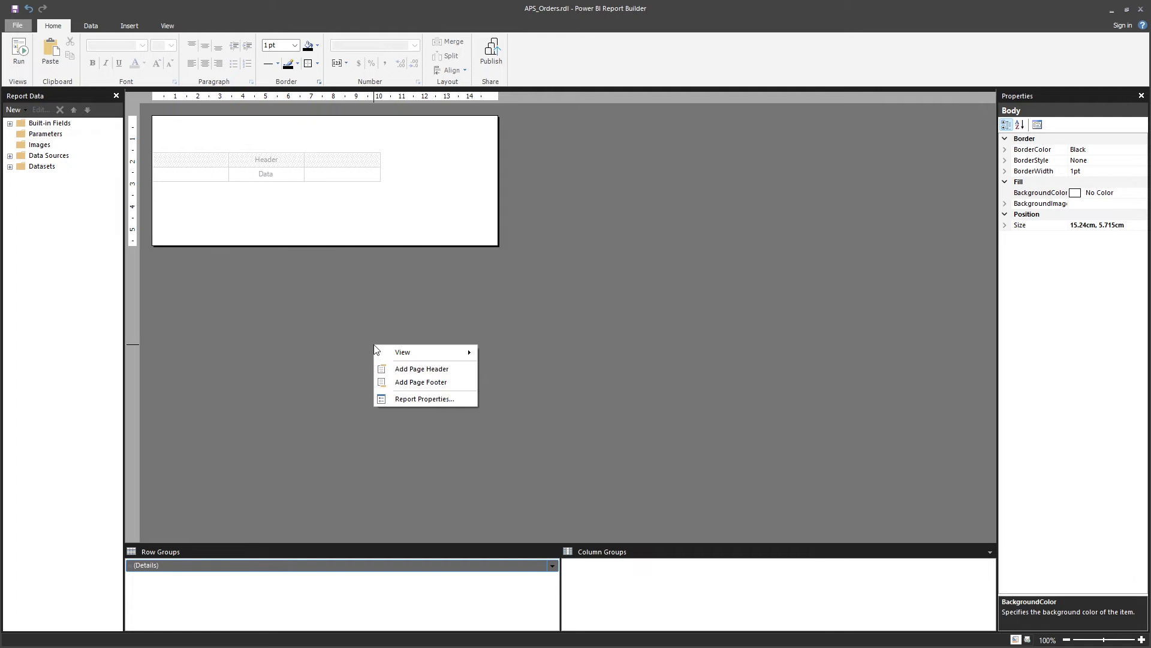
pyautogui.click(381, 402)
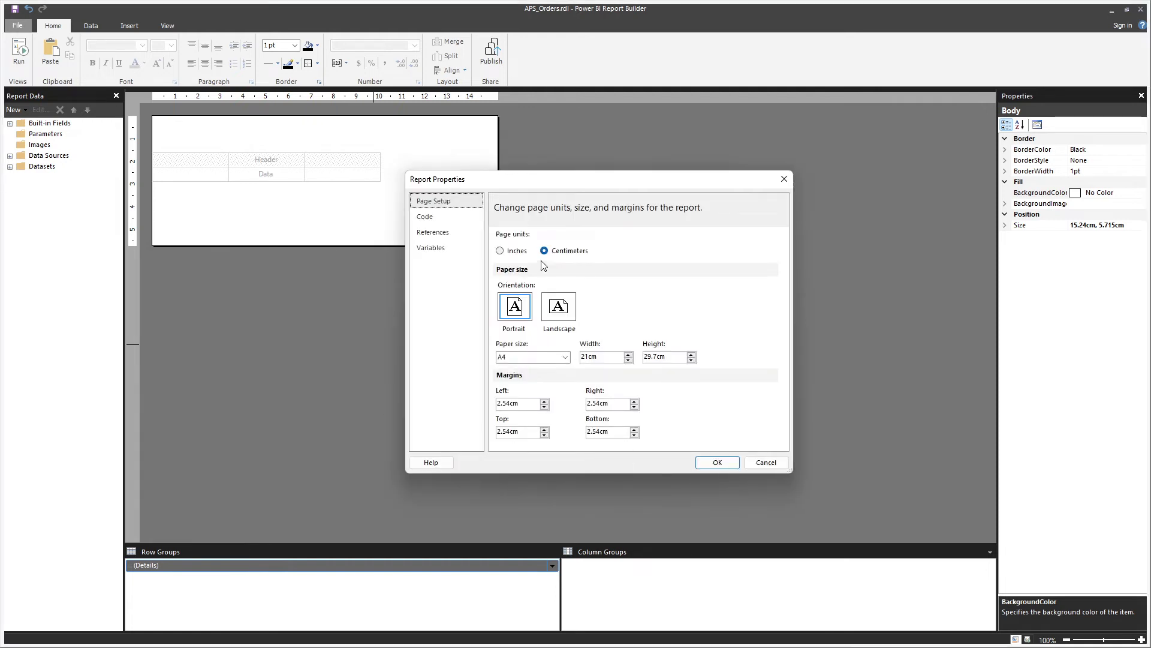
pyautogui.click(507, 254)
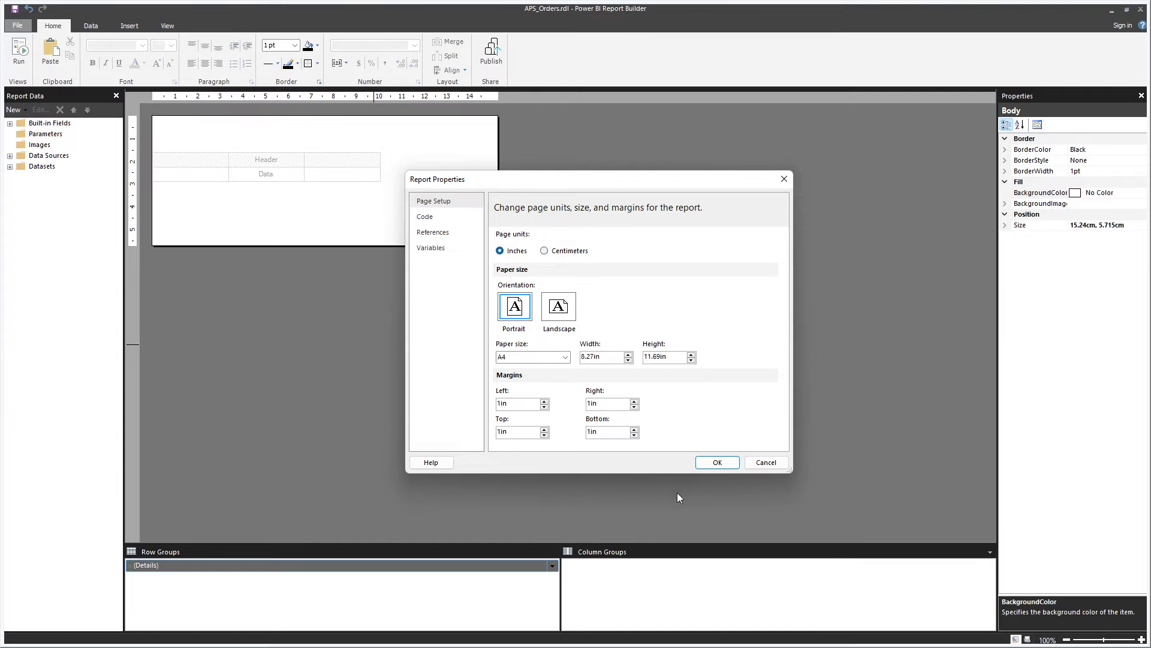
pyautogui.click(718, 463)
# Step: Accept the A4, 1-inch-margin page settings, confirm them in the preview's Page Setup, then return to Design
pyautogui.click(18, 52)
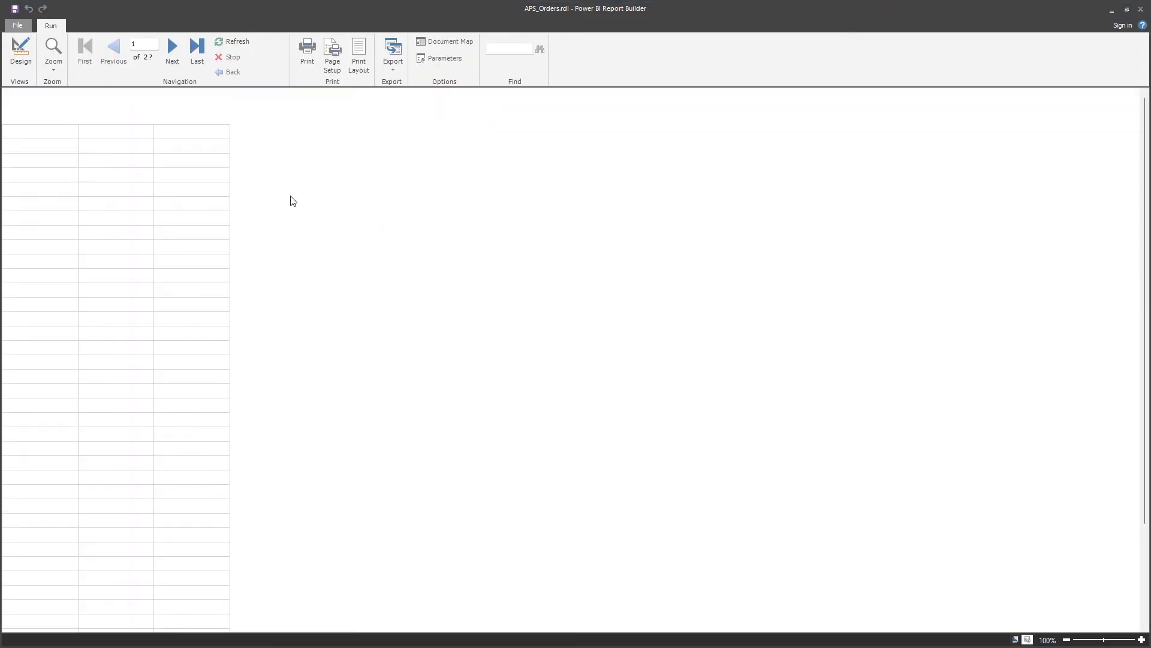
pyautogui.click(334, 53)
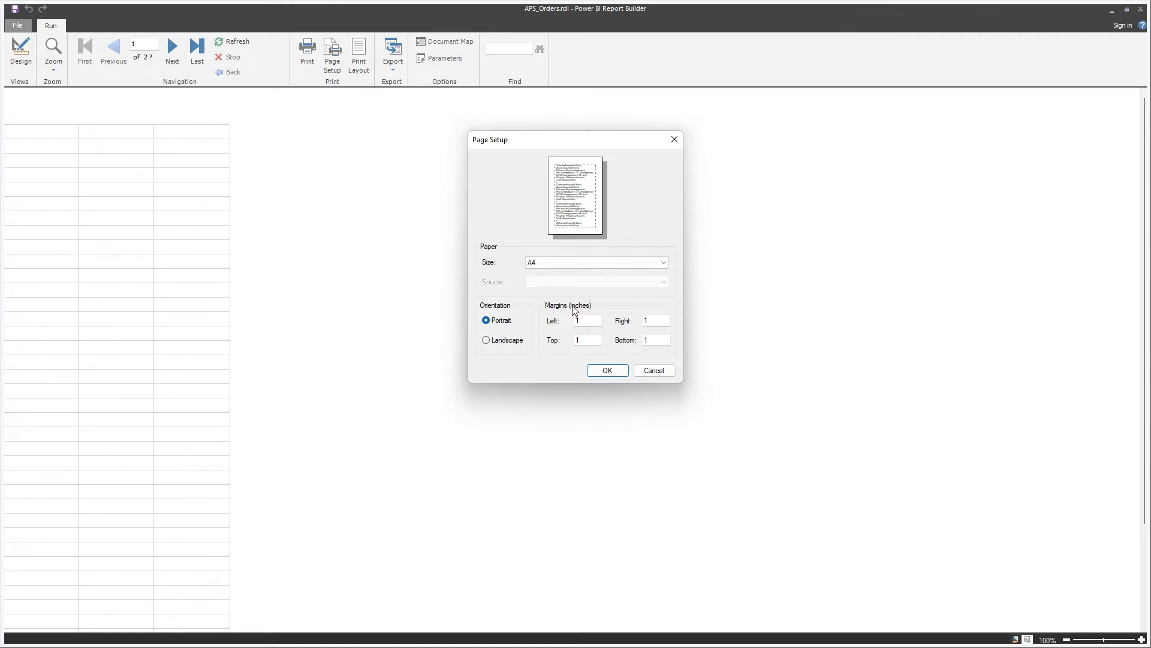
pyautogui.click(653, 372)
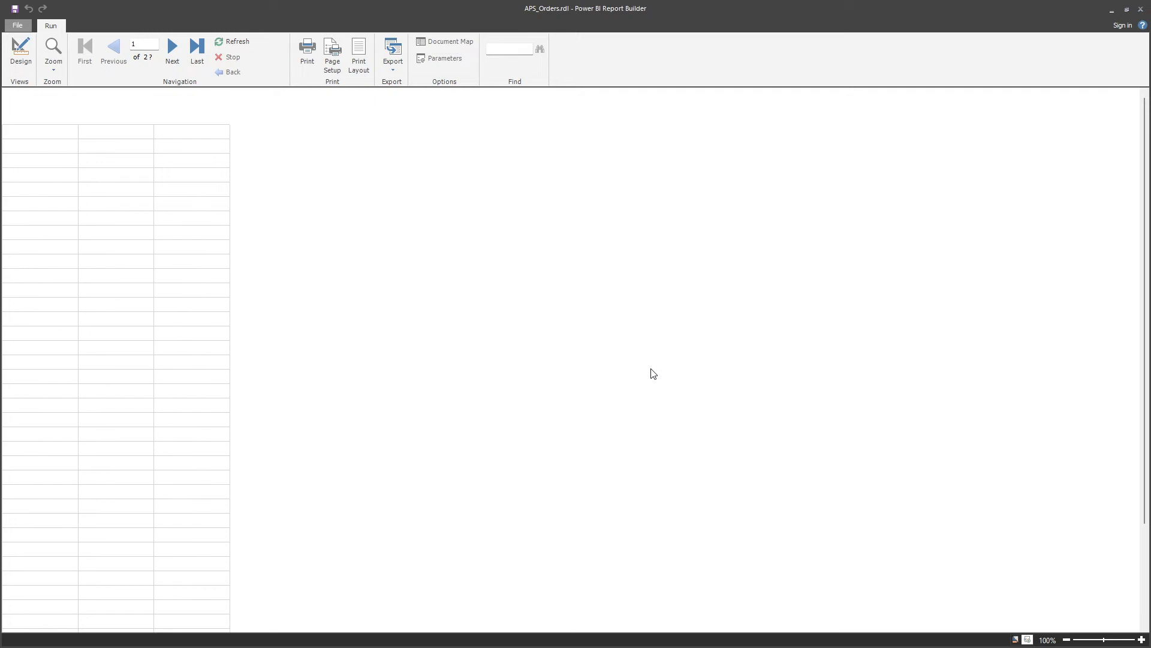
pyautogui.click(20, 53)
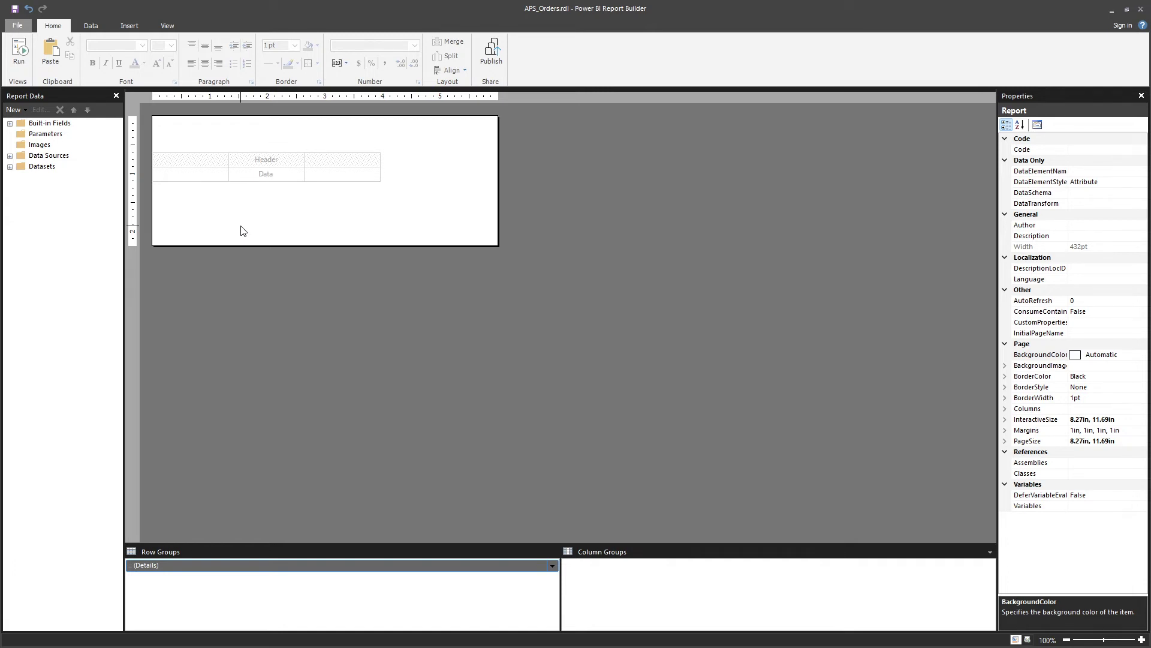
# Step: Widen the third column of the Header/Data table
pyautogui.click(224, 174)
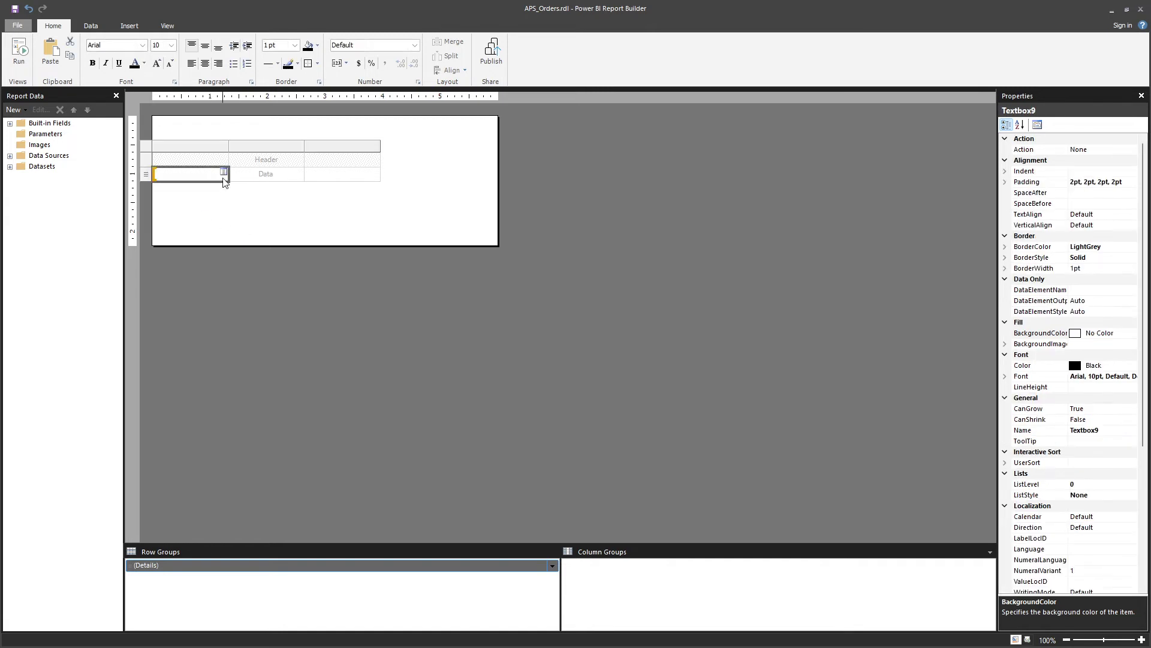
pyautogui.click(382, 149)
pyautogui.click(376, 153)
pyautogui.moveTo(380, 154); pyautogui.dragTo(499, 152)
pyautogui.click(437, 226)
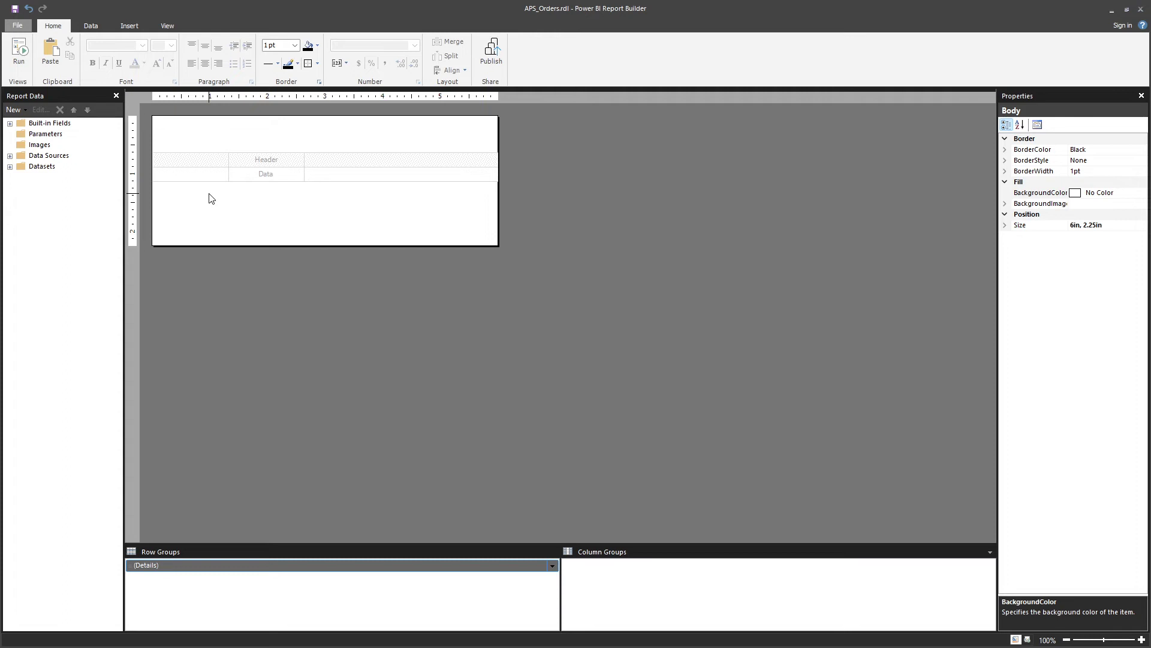
# Step: Select the whole Header/Data table and delete it from the body
pyautogui.click(173, 177)
pyautogui.click(155, 151)
pyautogui.press('Delete')
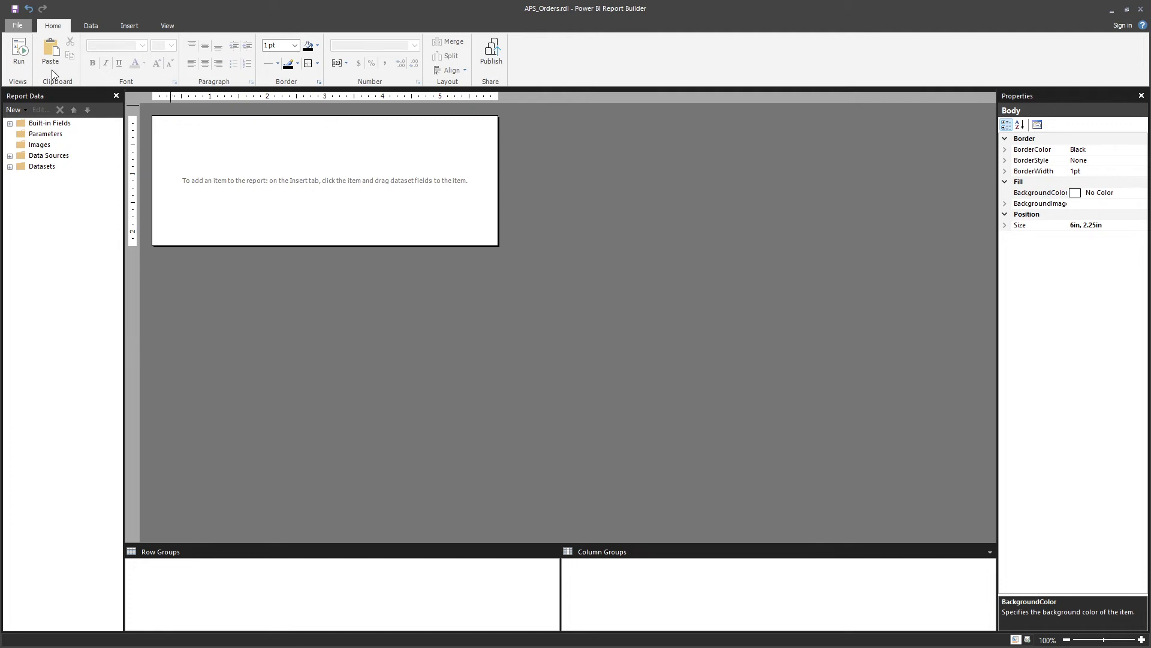
# Step: Insert a 6-inch-wide, full-height bordered rectangle at the body's top-left, then delete it
pyautogui.click(129, 25)
pyautogui.click(368, 54)
pyautogui.click(208, 150)
pyautogui.moveTo(216, 154); pyautogui.dragTo(162, 122)
pyautogui.moveTo(271, 145); pyautogui.dragTo(499, 145)
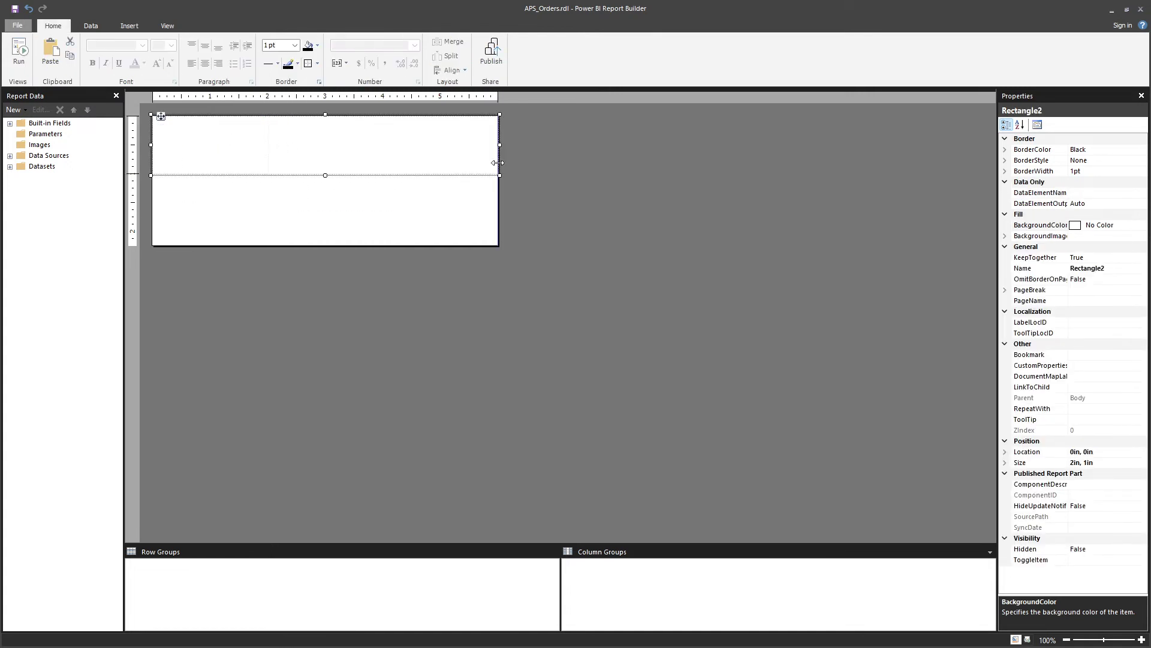
pyautogui.moveTo(326, 176); pyautogui.dragTo(326, 246)
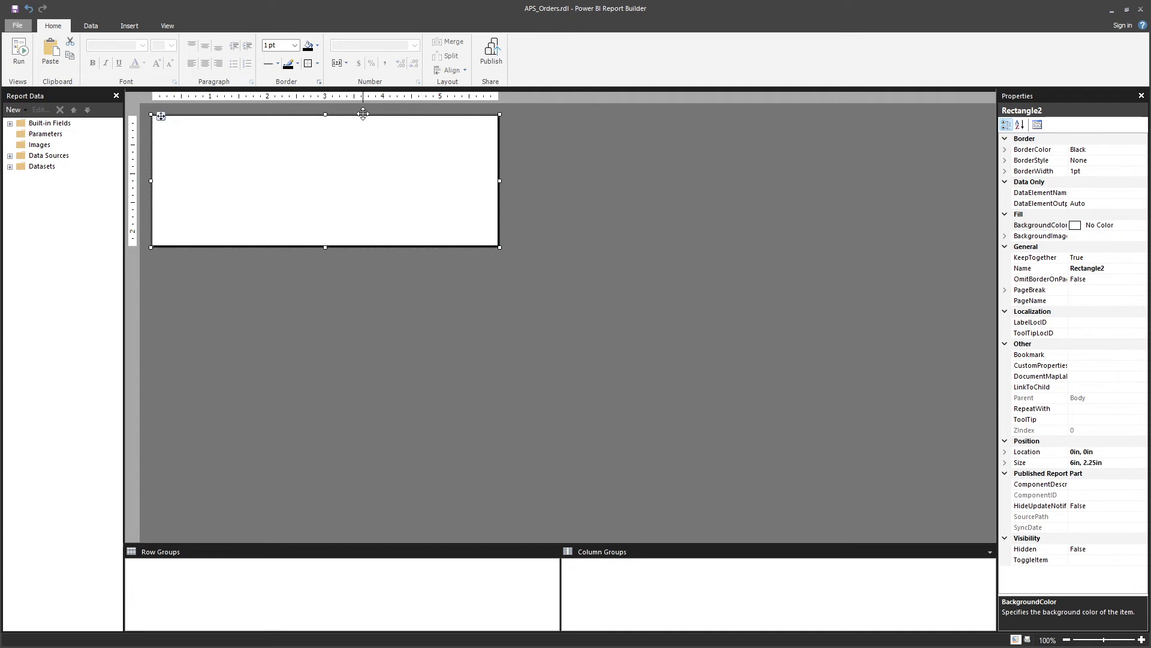
pyautogui.click(307, 64)
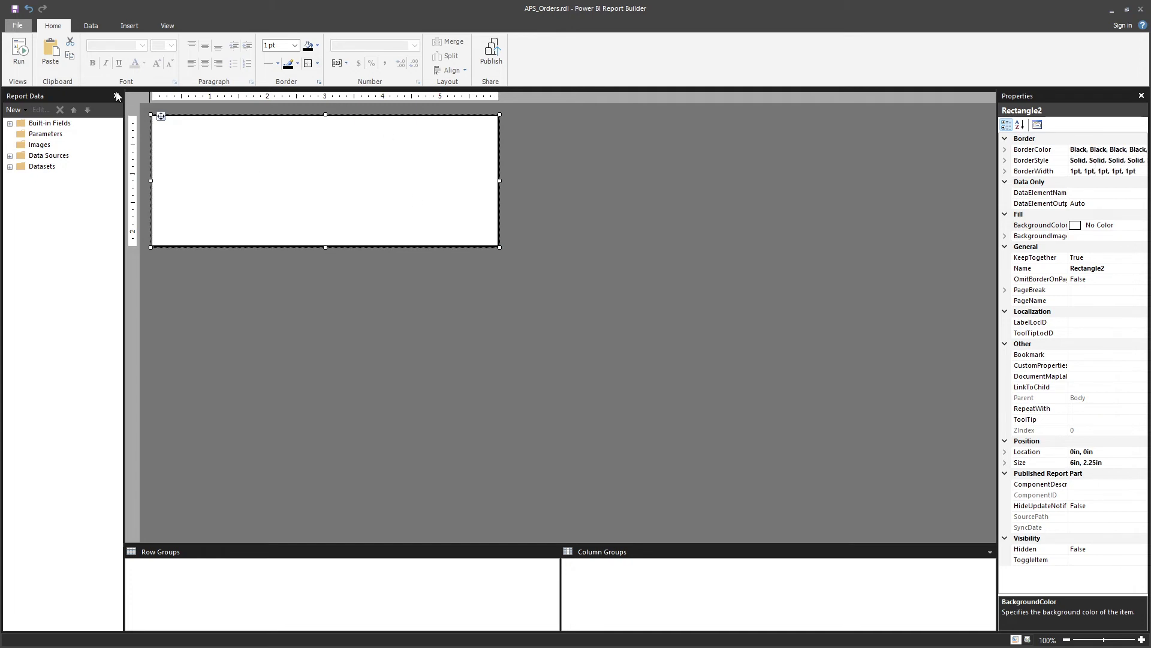
pyautogui.press('Delete')
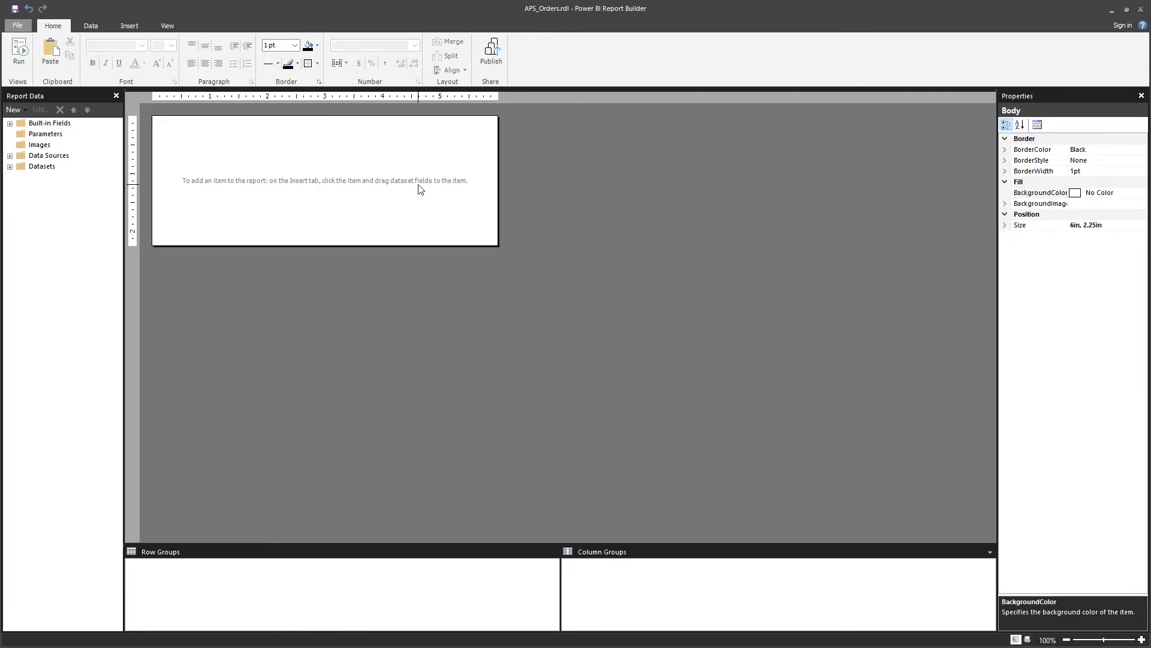
# Step: Apply an Outline border in Body Properties and check it in Print Layout preview
pyautogui.rightClick(344, 162)
pyautogui.click(383, 257)
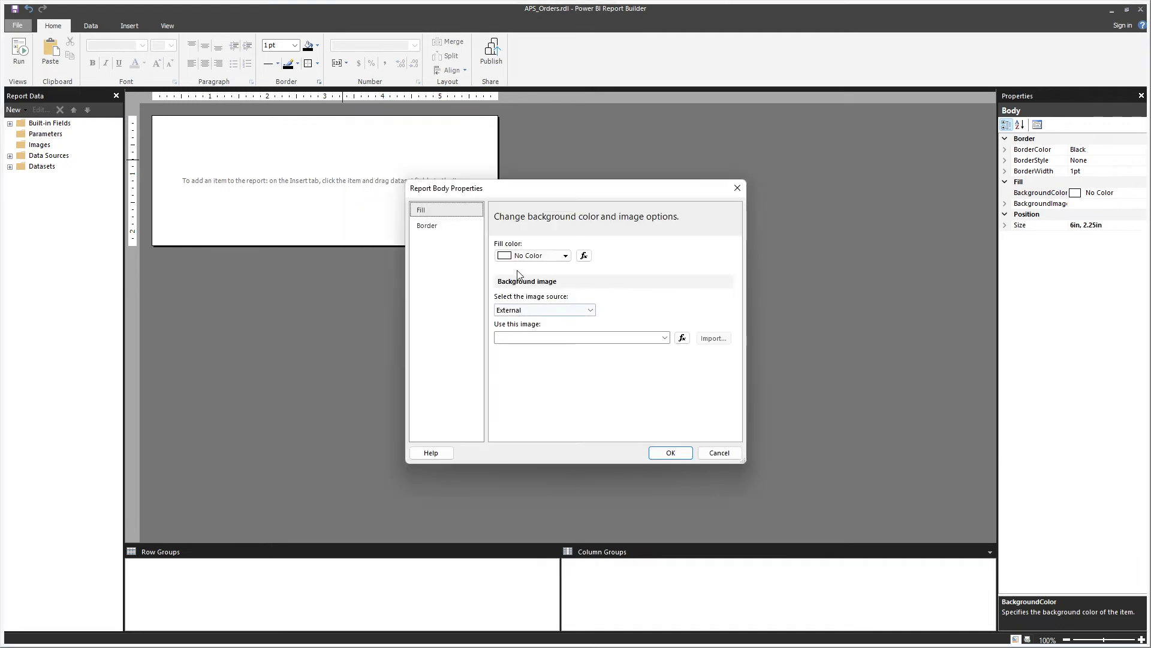
pyautogui.click(426, 225)
pyautogui.click(678, 275)
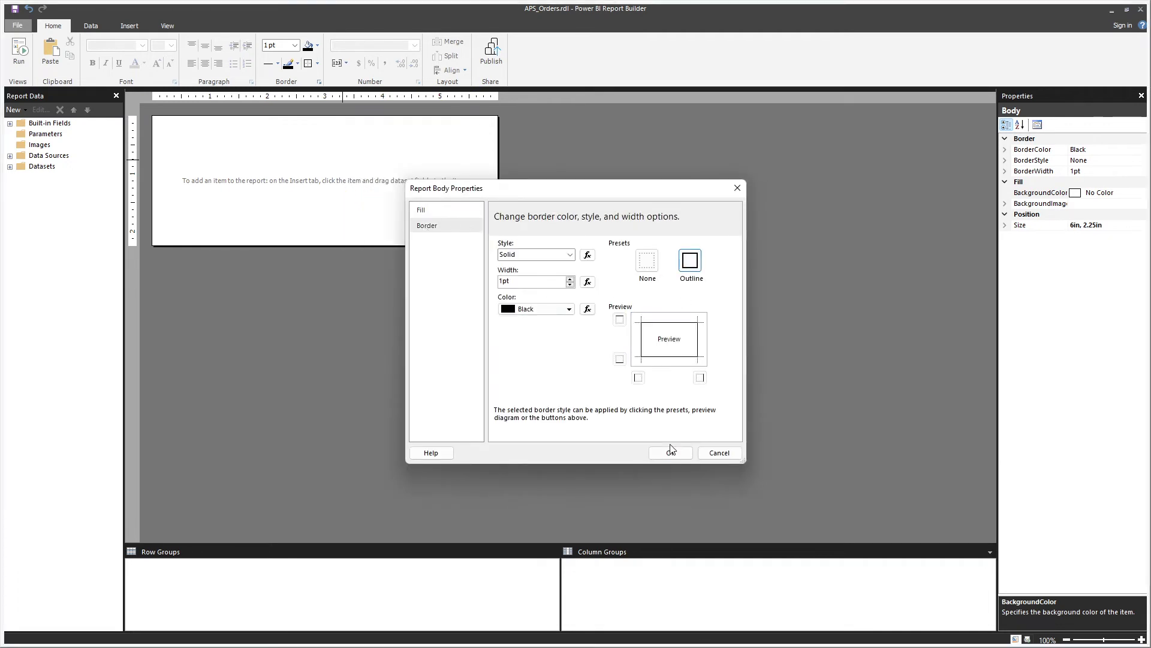
pyautogui.click(662, 452)
pyautogui.click(19, 51)
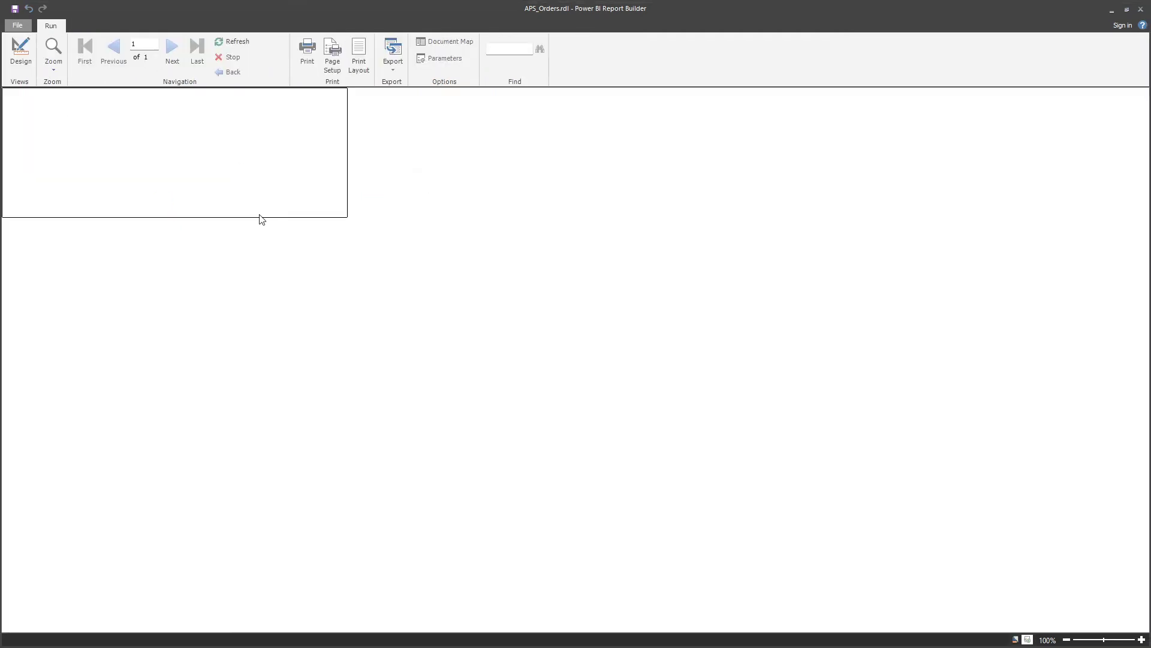
pyautogui.click(359, 60)
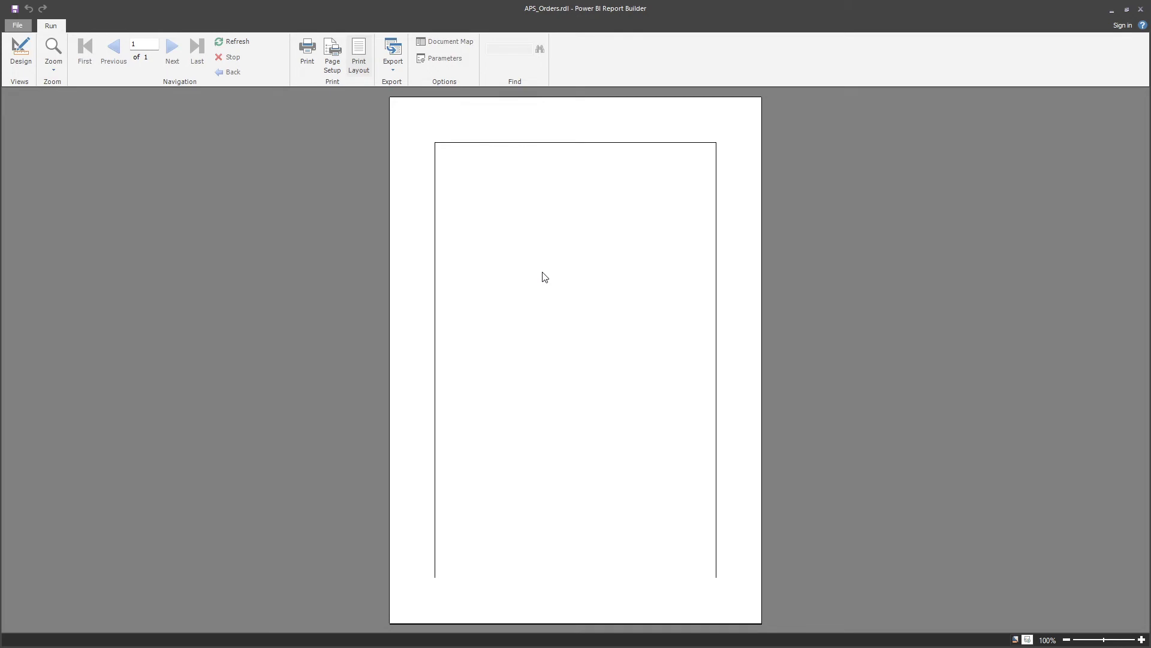
pyautogui.click(20, 51)
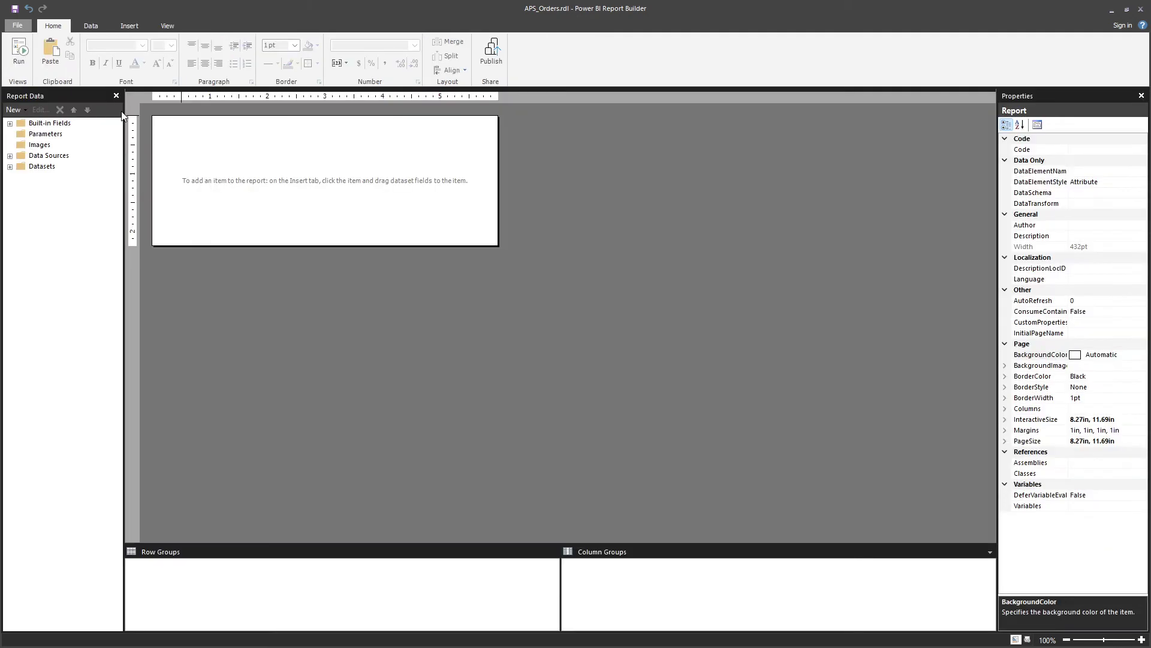
# Step: Insert a full-width rectangle at 0in,0in, about 1.55in tall, with a solid black border, and preview
pyautogui.click(129, 26)
pyautogui.click(359, 53)
pyautogui.click(297, 142)
pyautogui.moveTo(303, 144); pyautogui.dragTo(160, 116)
pyautogui.moveTo(210, 175); pyautogui.dragTo(216, 243)
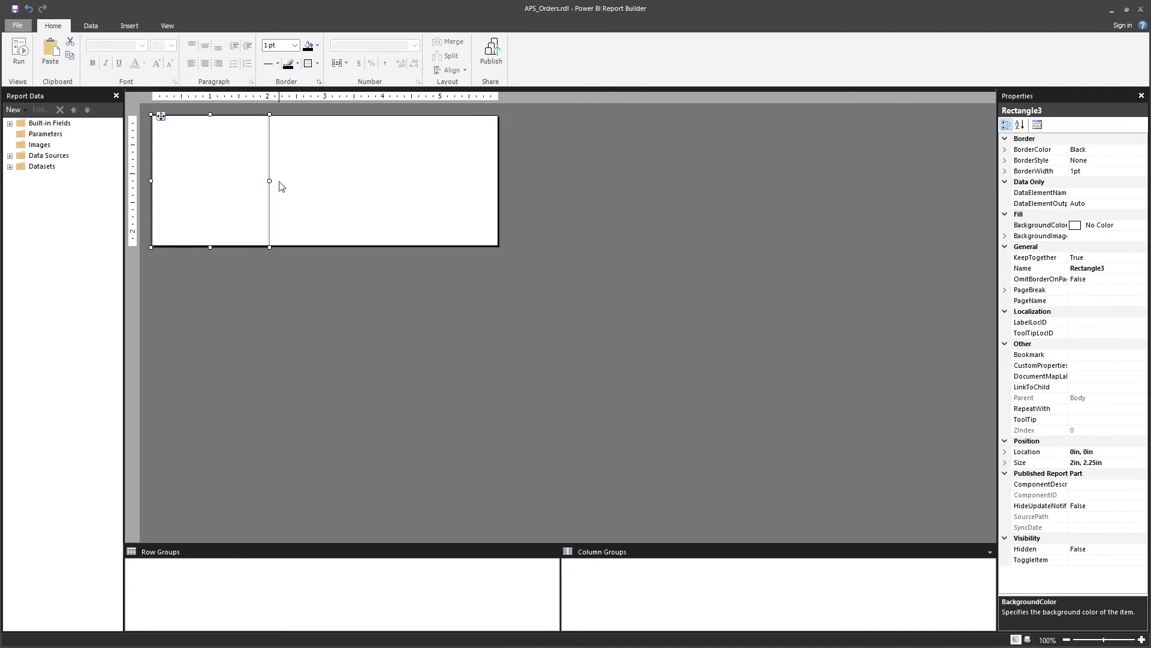
pyautogui.moveTo(270, 180); pyautogui.dragTo(500, 198)
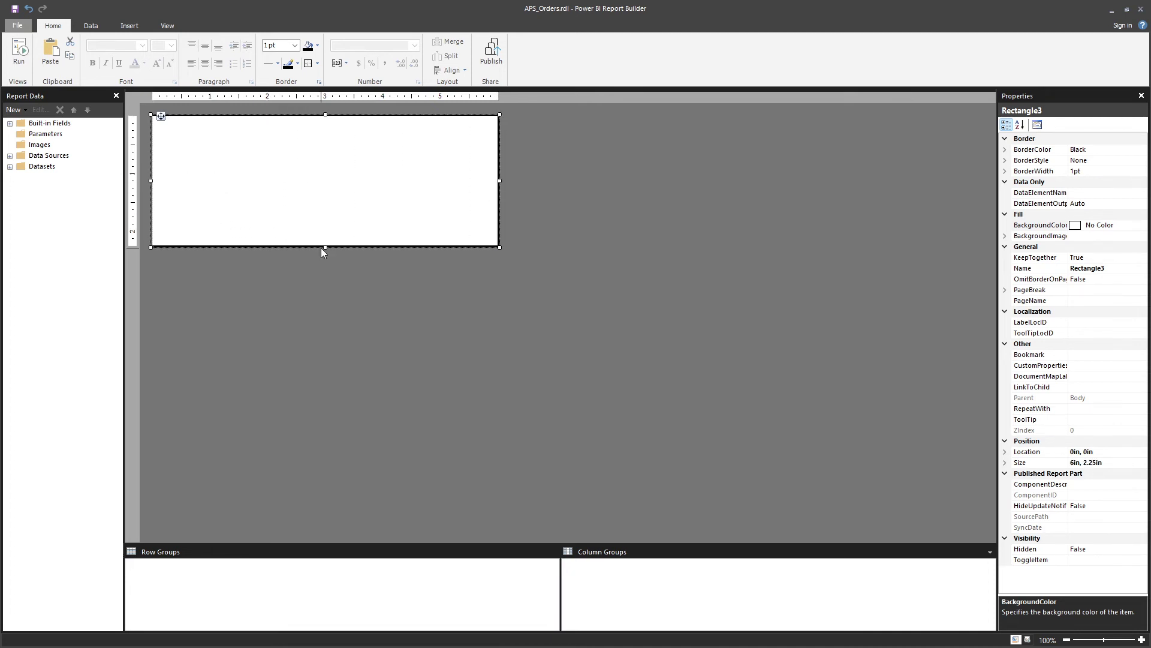
pyautogui.moveTo(325, 247); pyautogui.dragTo(327, 207)
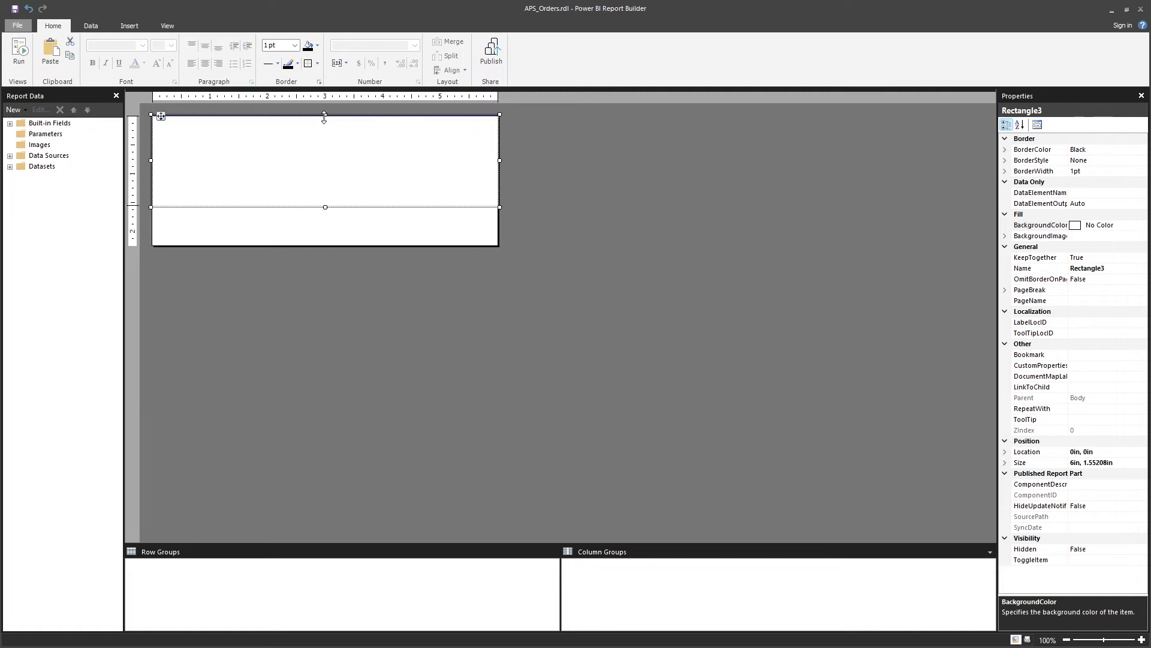
pyautogui.click(308, 63)
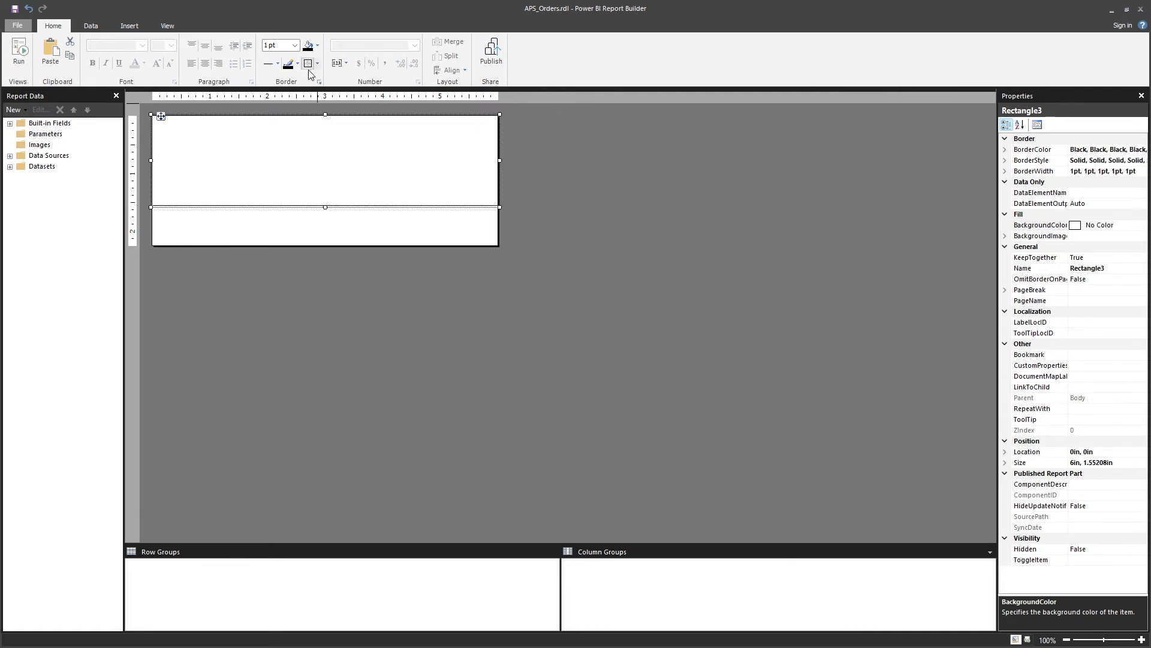
pyautogui.click(314, 242)
pyautogui.click(19, 53)
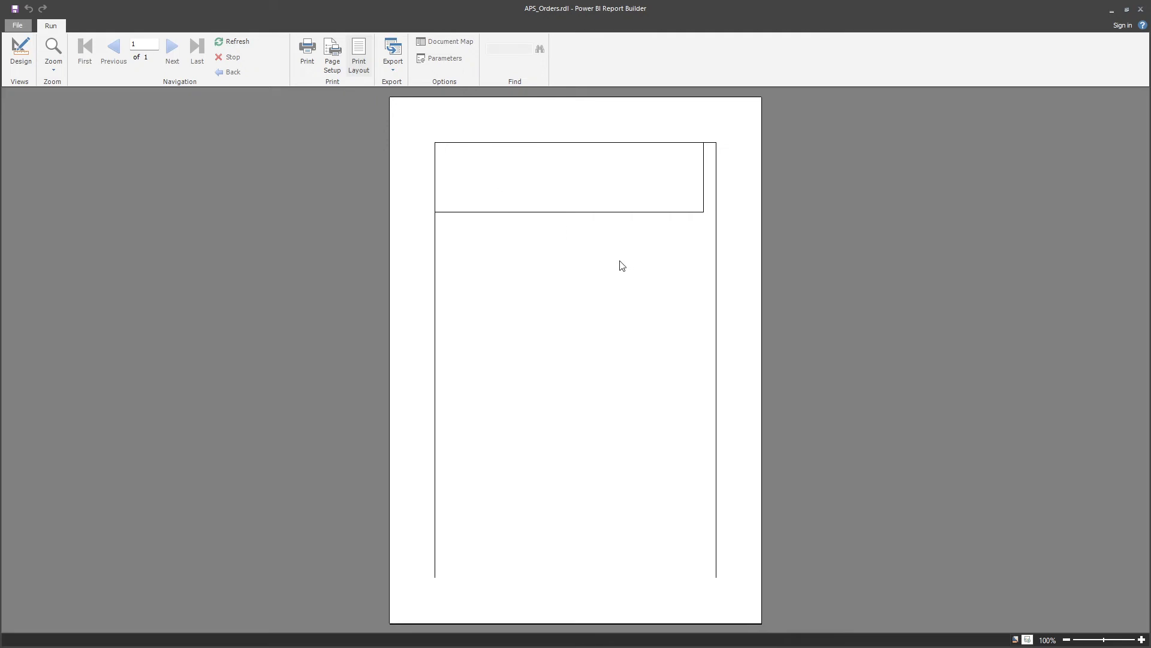
# Step: Make the top rectangle taller and preview the page again
pyautogui.click(20, 51)
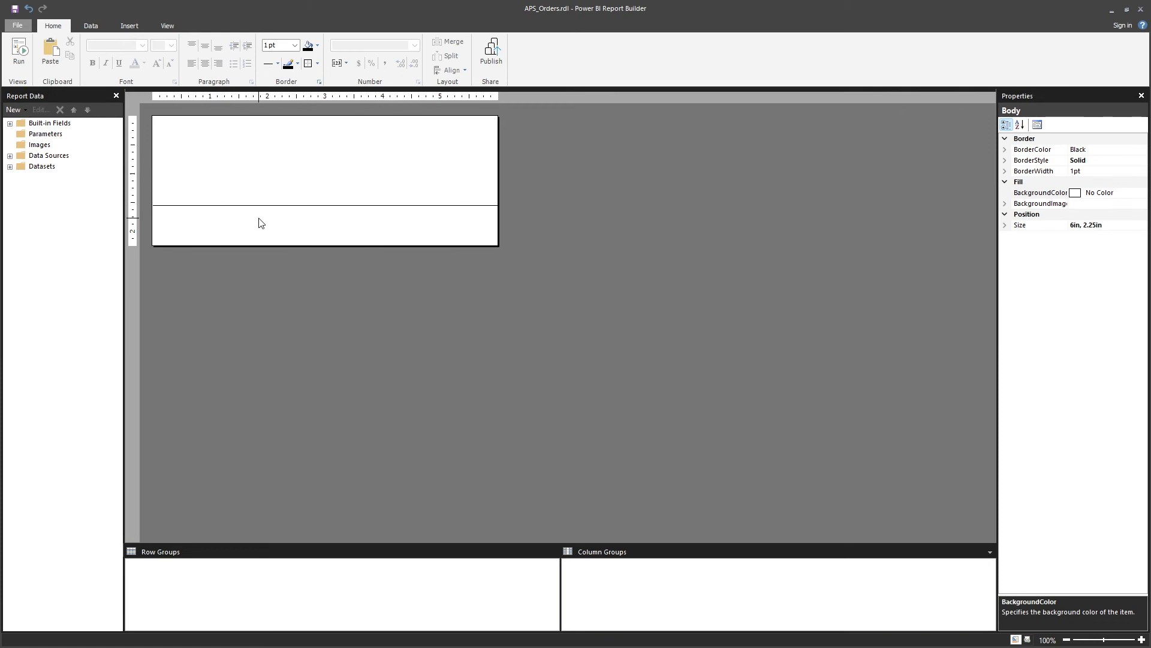
pyautogui.click(290, 209)
pyautogui.moveTo(325, 206); pyautogui.dragTo(320, 246)
pyautogui.click(19, 53)
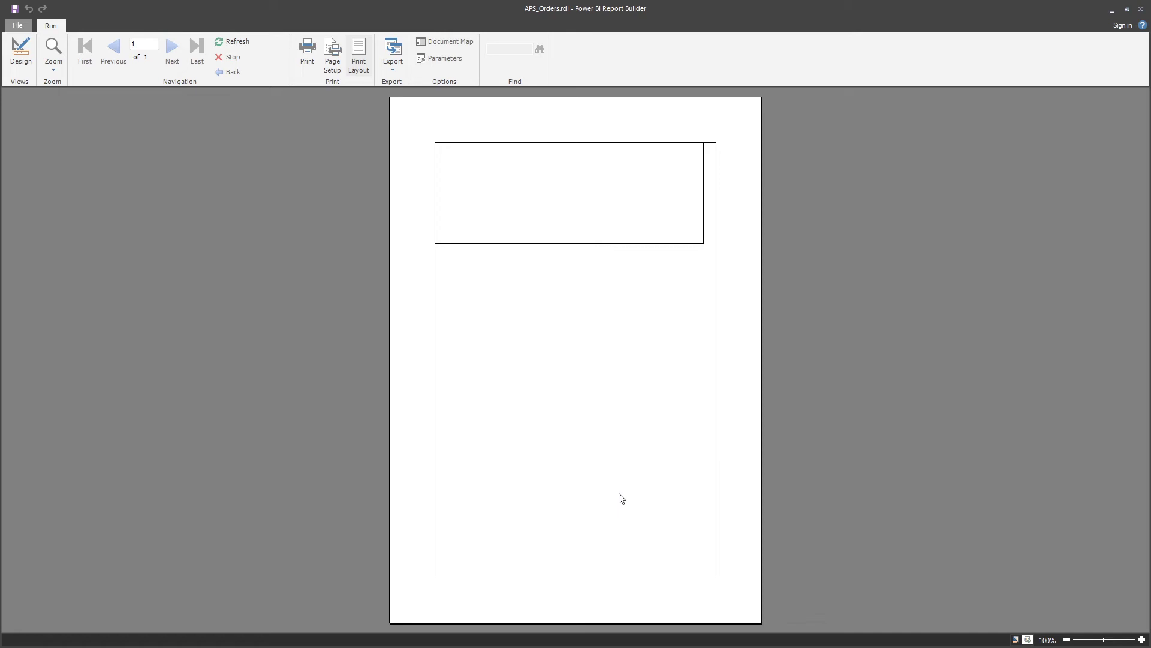
# Step: Open Report Properties and set the top margin to 0.2in
pyautogui.click(21, 51)
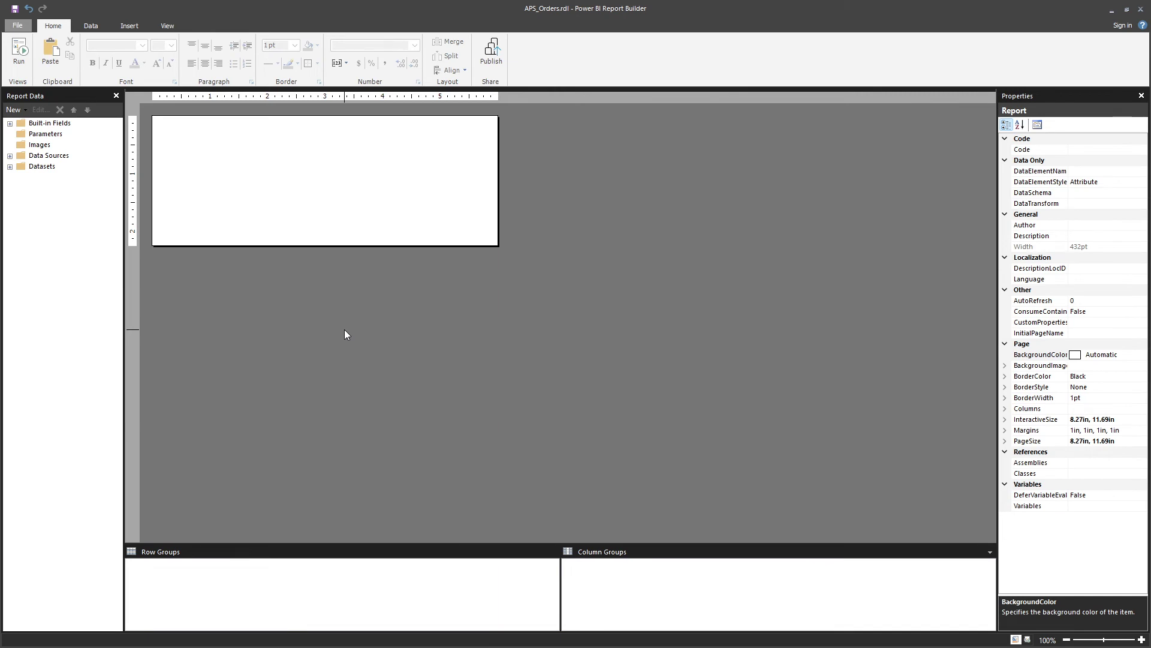
pyautogui.rightClick(346, 331)
pyautogui.click(384, 383)
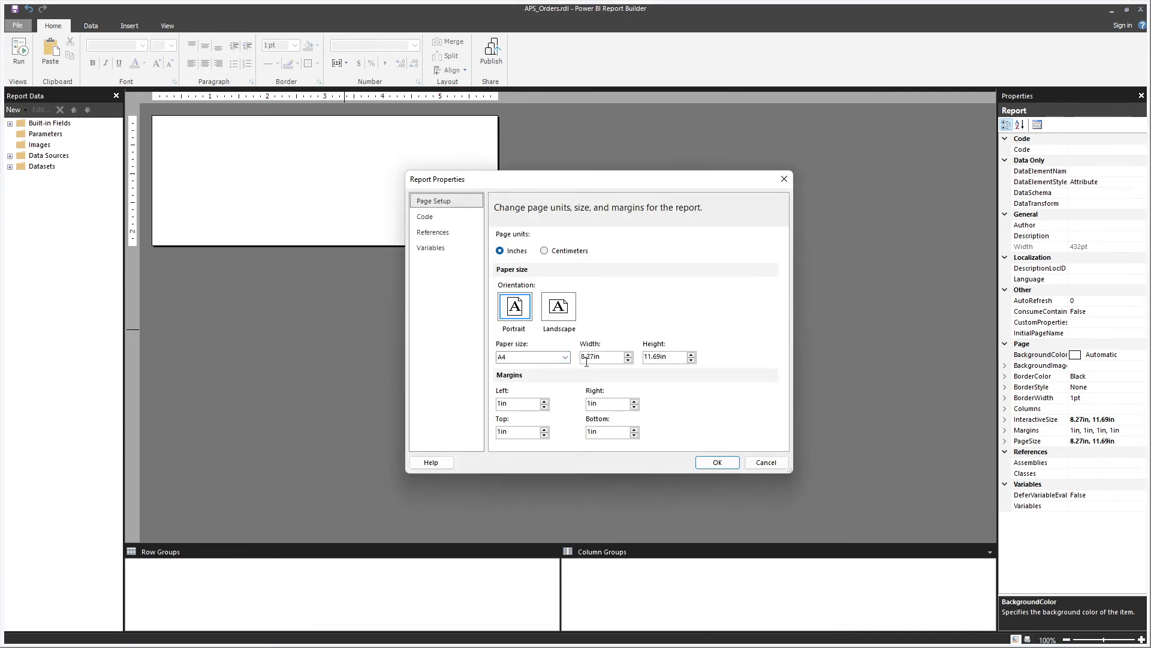
pyautogui.click(544, 407)
pyautogui.click(545, 435)
pyautogui.click(545, 428)
pyautogui.click(514, 431)
pyautogui.moveTo(525, 433); pyautogui.dragTo(496, 433)
pyautogui.hotkey('ctrl', 'c')
# Step: Paste 0.2in into the left, right and bottom margins and confirm
pyautogui.doubleClick(507, 403)
pyautogui.hotkey('ctrl', 'v')
pyautogui.doubleClick(594, 402)
pyautogui.hotkey('ctrl', 'v')
pyautogui.doubleClick(594, 431)
pyautogui.hotkey('ctrl', 'v')
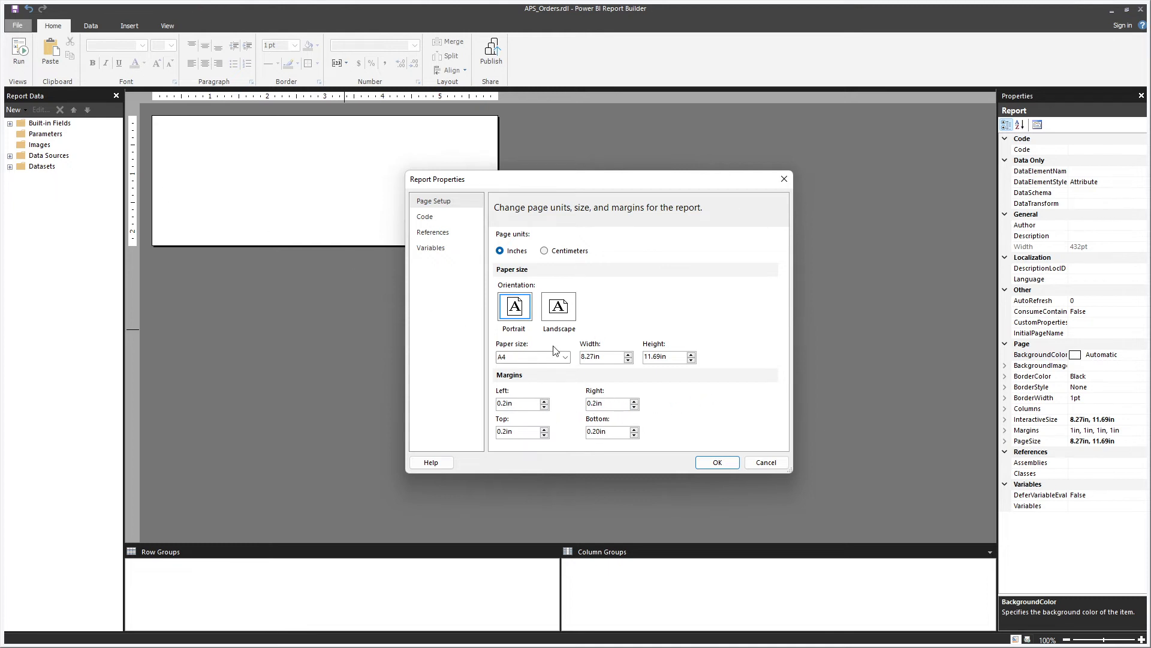
pyautogui.moveTo(598, 357); pyautogui.dragTo(556, 354)
pyautogui.moveTo(510, 403); pyautogui.dragTo(495, 412)
pyautogui.click(709, 468)
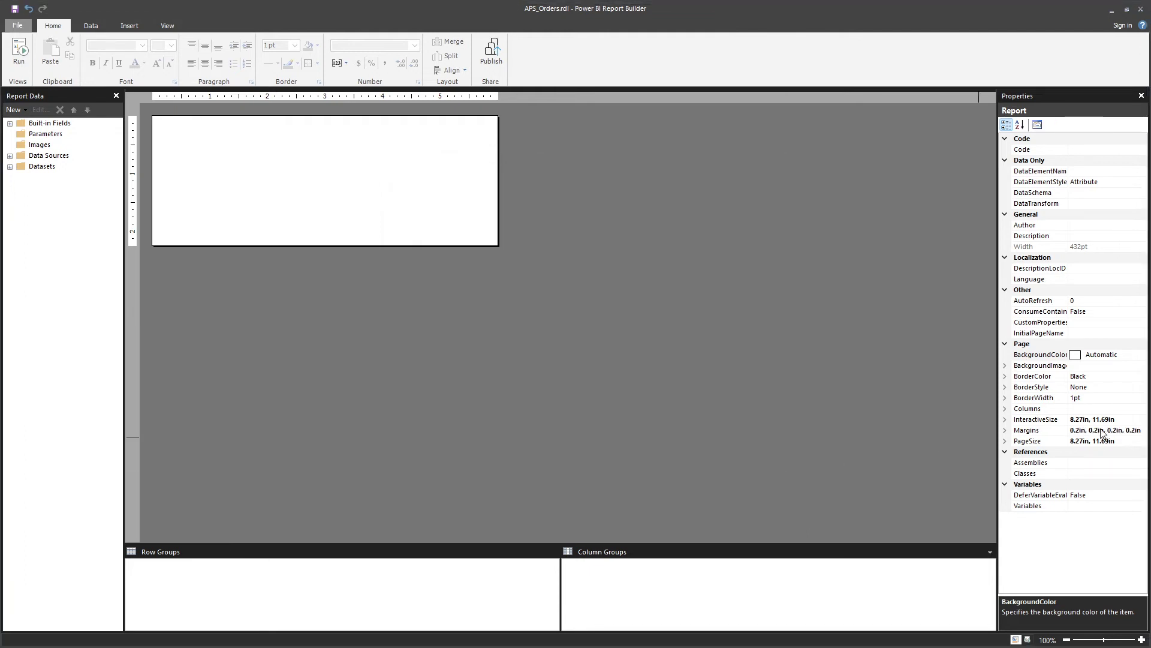
pyautogui.click(1120, 419)
pyautogui.hotkey('ctrl', 'c')
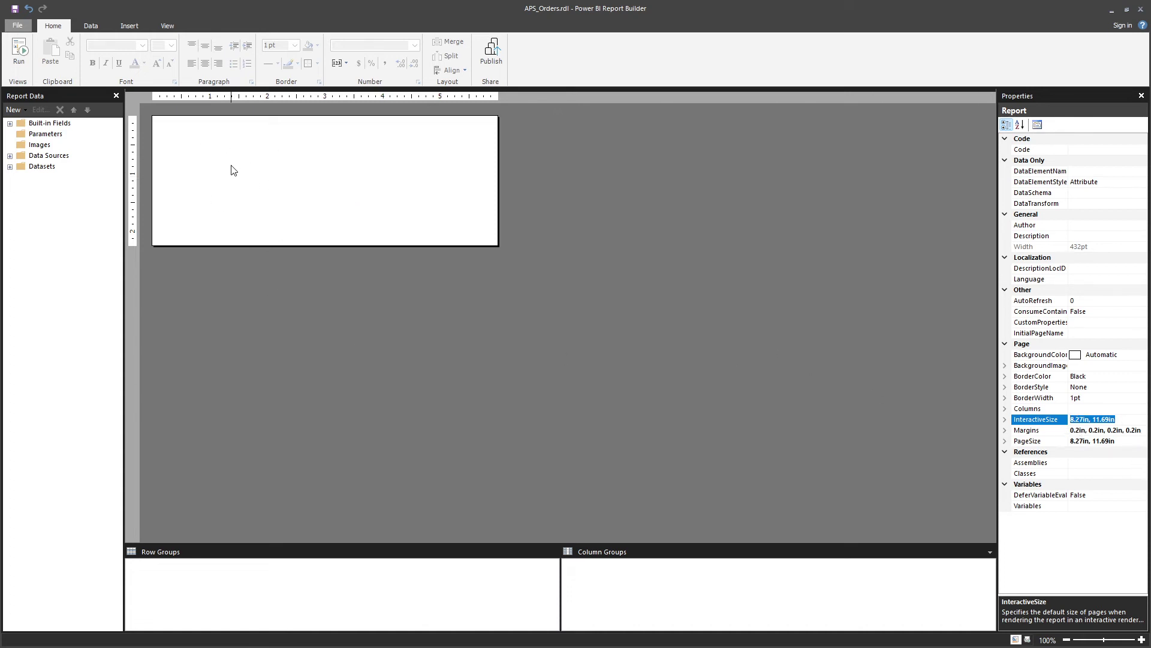
# Step: Set the rectangle's Size to 7.87in, 11.29in in the Properties pane
pyautogui.click(260, 162)
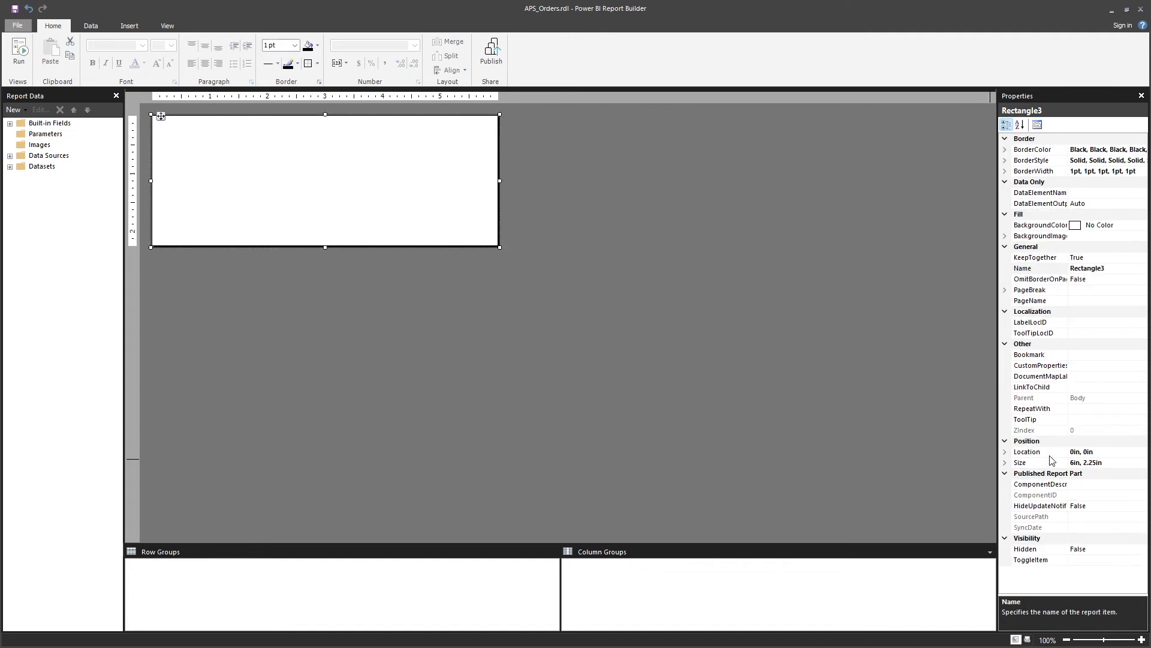
pyautogui.click(1120, 463)
pyautogui.hotkey('ctrl', 'a')
pyautogui.hotkey('ctrl', 'v')
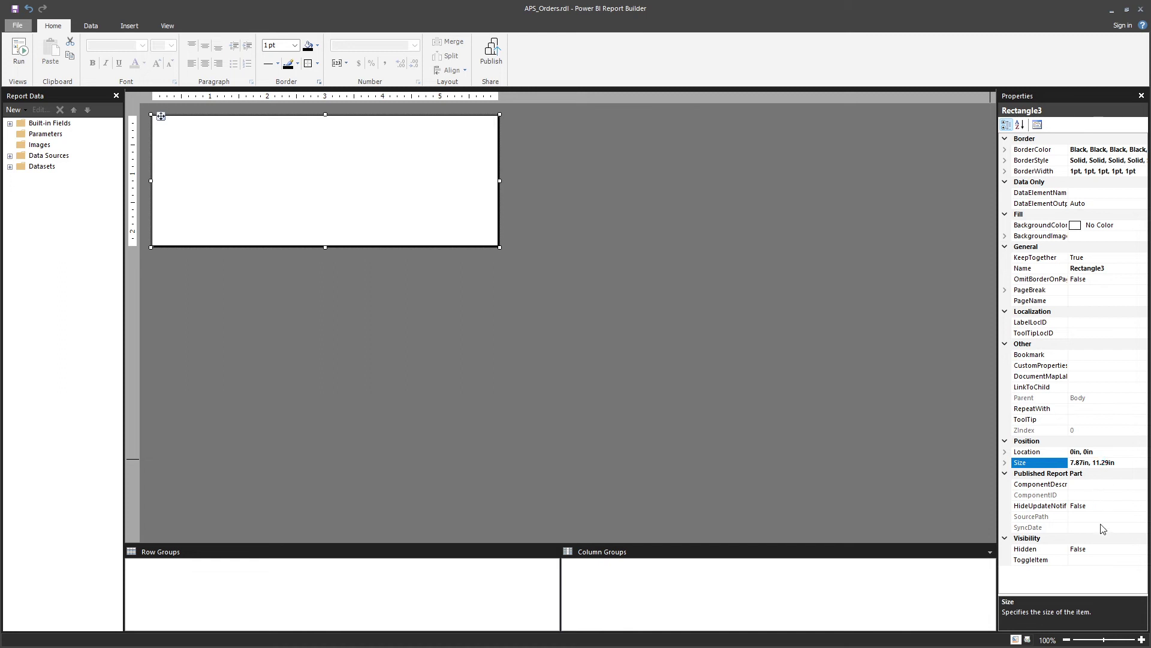
pyautogui.click(619, 381)
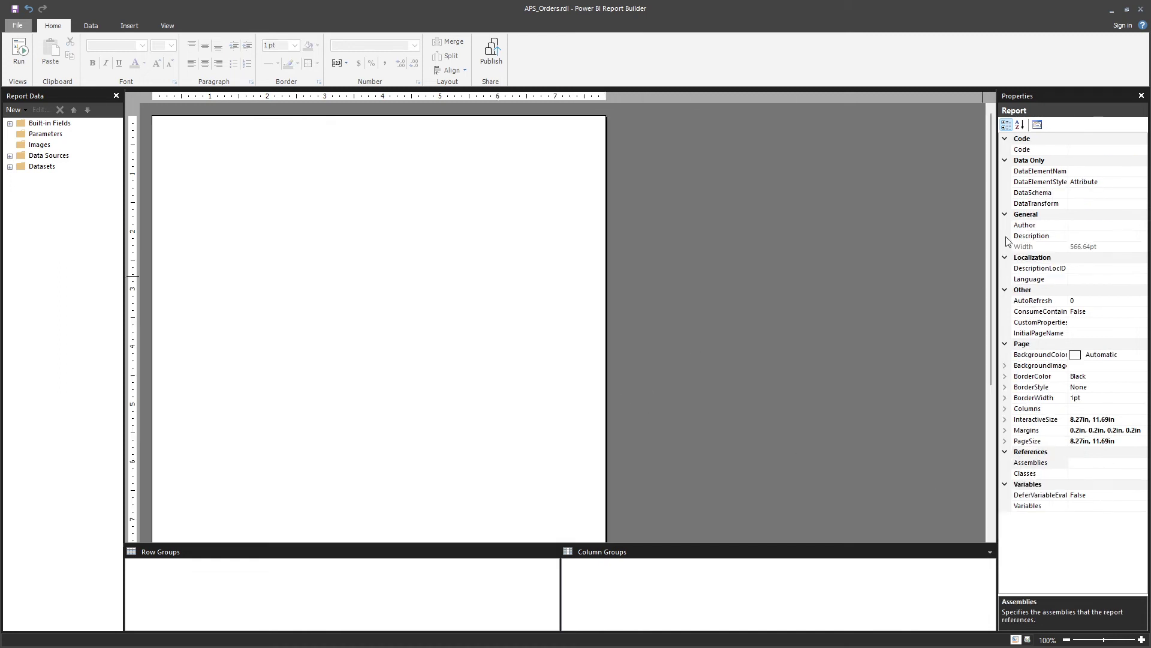
pyautogui.moveTo(991, 221); pyautogui.dragTo(978, 157)
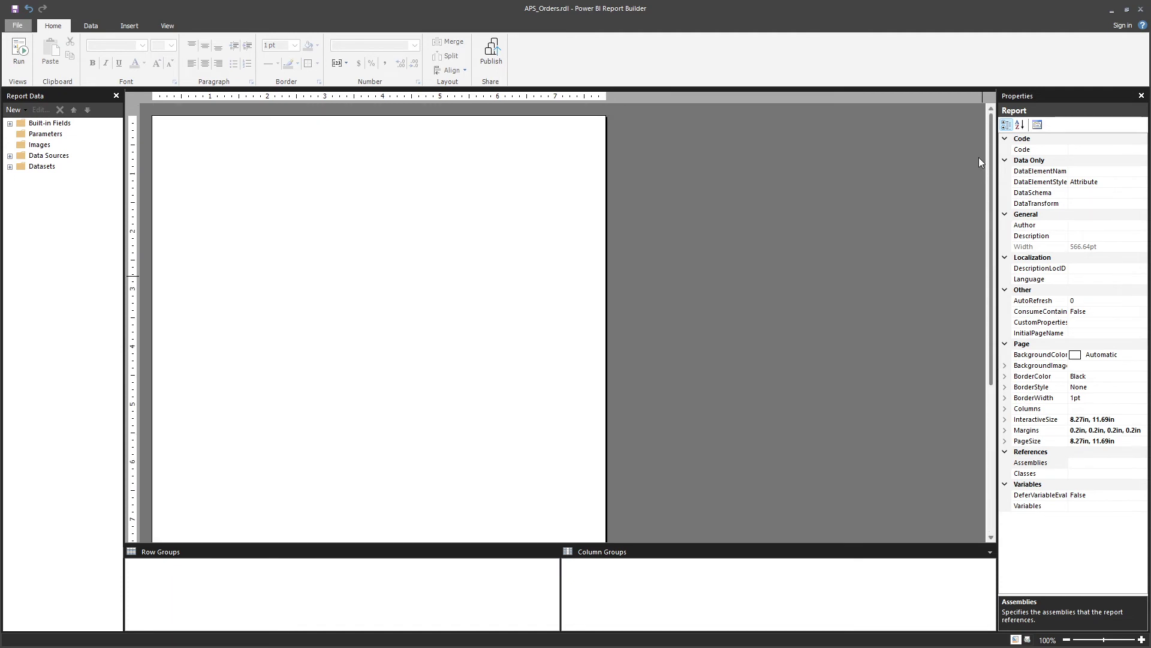
pyautogui.scroll(-5, 979, 153)
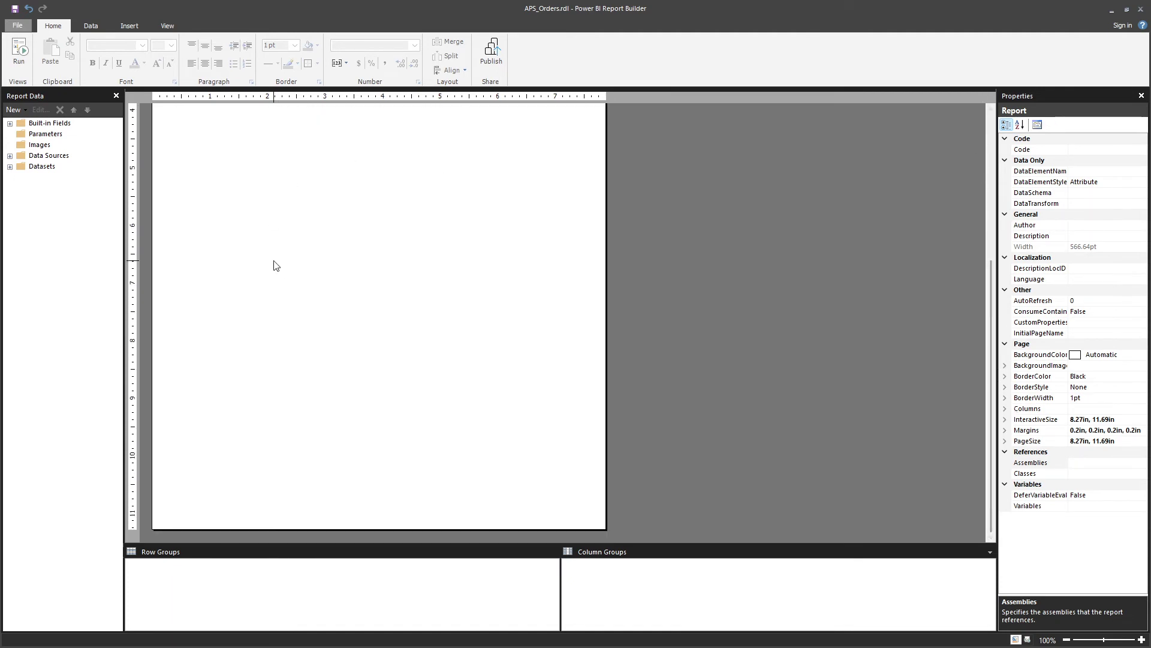
# Step: Move the rectangle, undo the move, and preview the full-page bordered frame
pyautogui.click(130, 25)
pyautogui.click(334, 232)
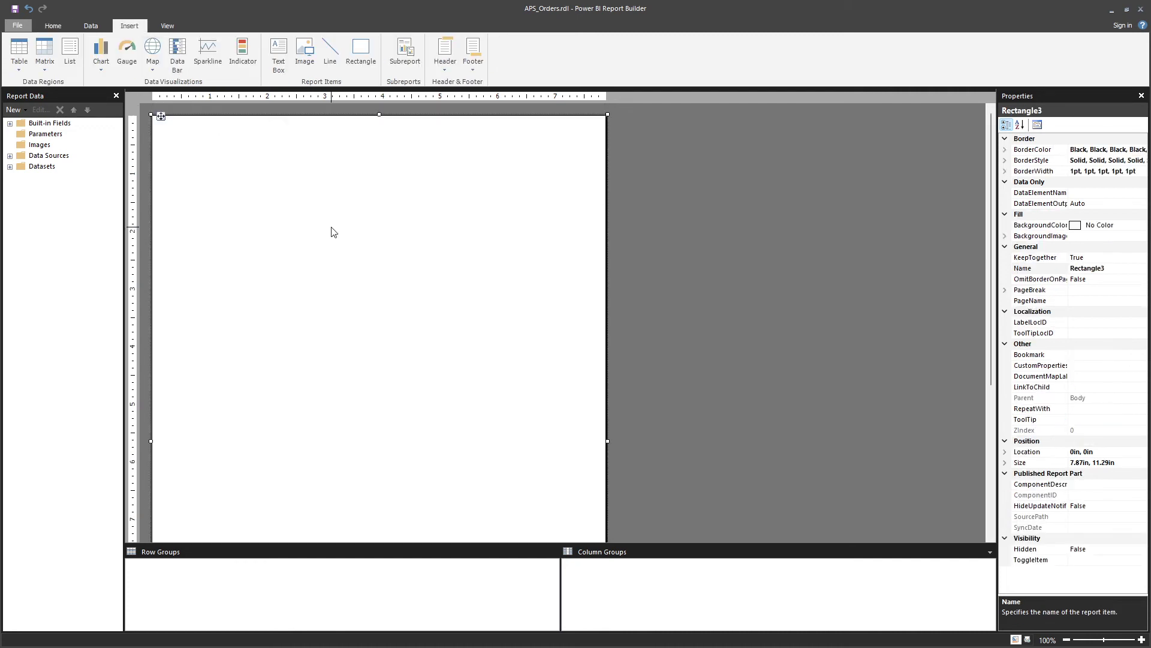
pyautogui.moveTo(161, 115); pyautogui.dragTo(252, 185)
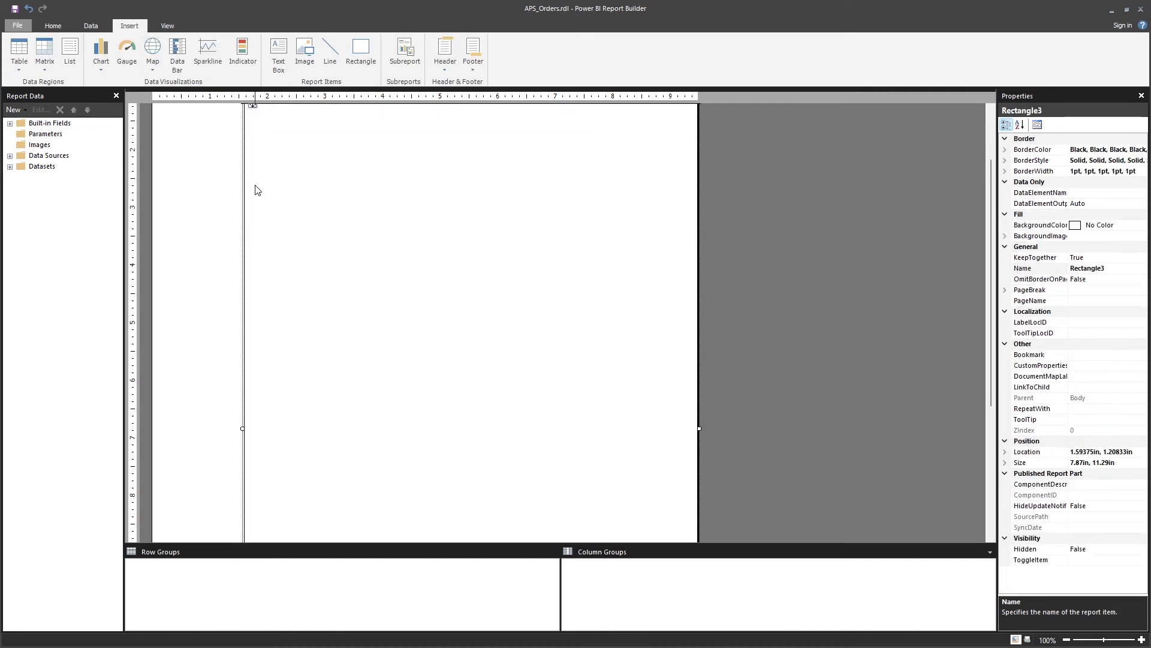
pyautogui.hotkey('ctrl', 'z')
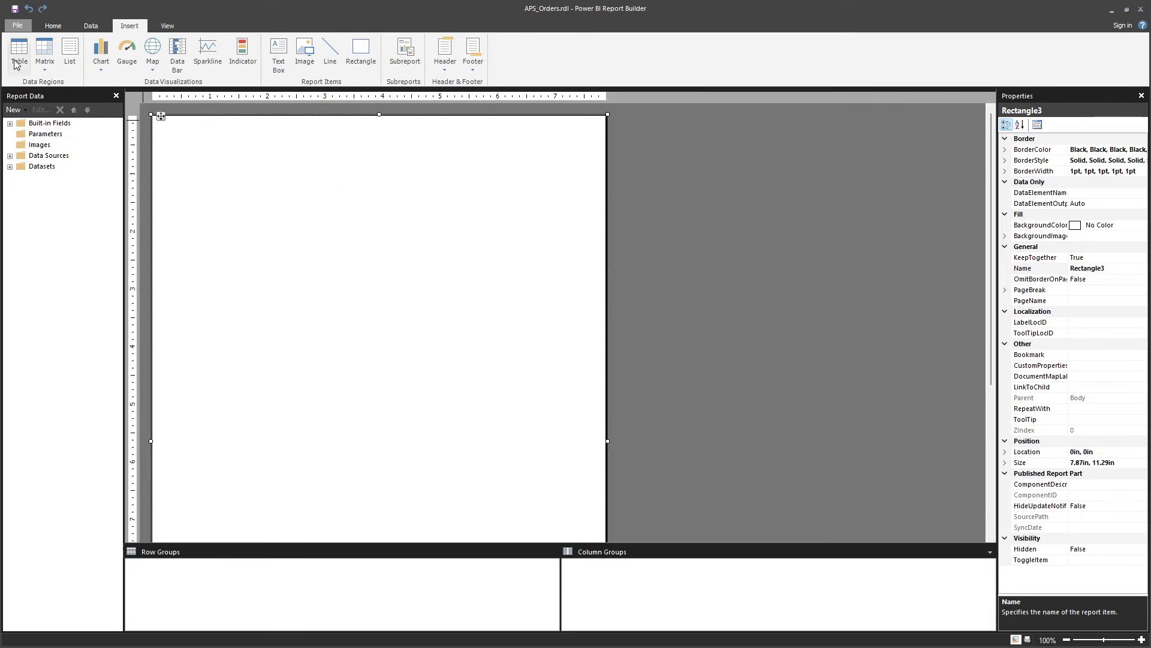
pyautogui.click(54, 27)
pyautogui.click(26, 51)
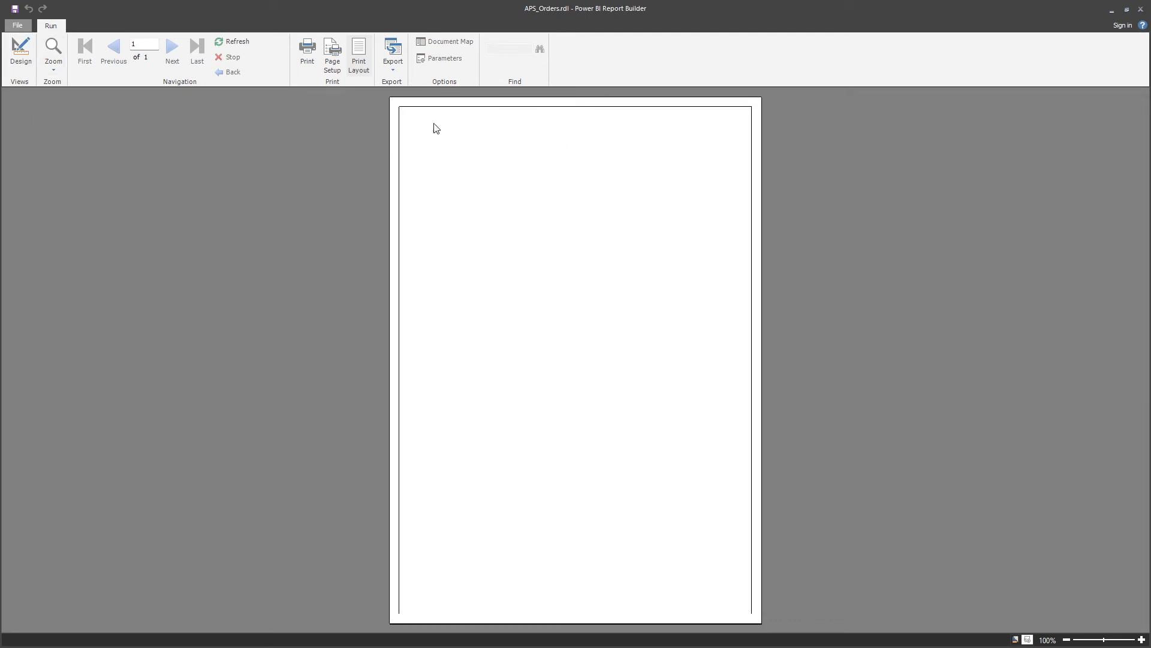
pyautogui.click(23, 55)
pyautogui.click(178, 172)
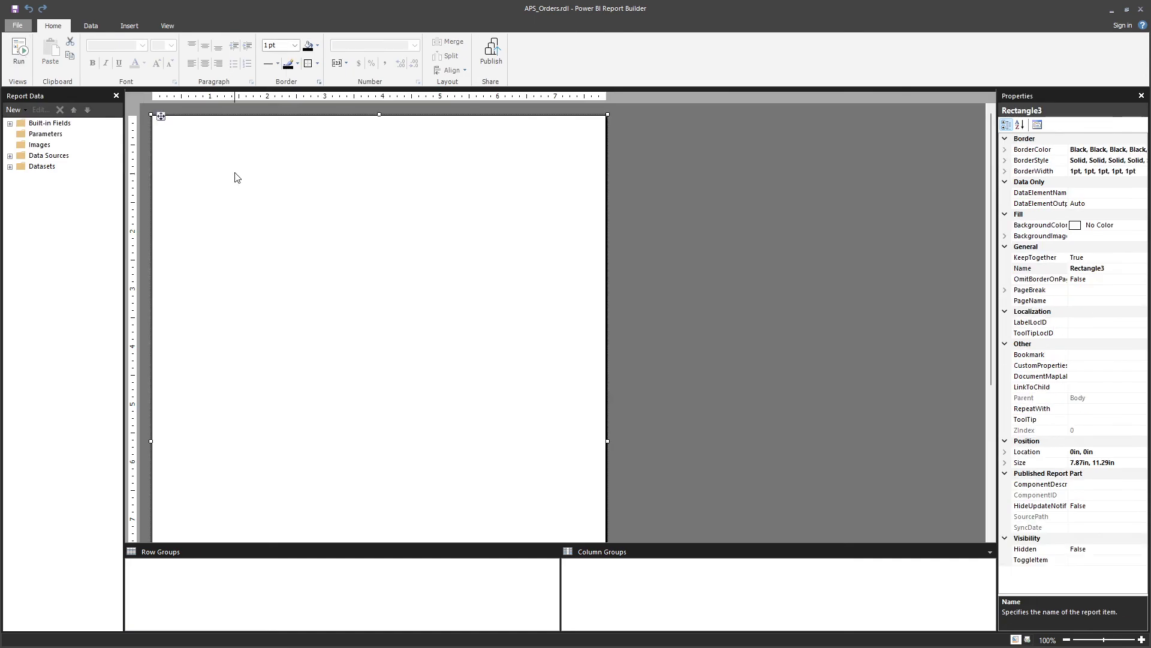
# Step: Shorten Rectangle3 into a top band and paste copies stacked beneath it
pyautogui.scroll(-4, 251, 240)
pyautogui.moveTo(379, 530); pyautogui.dragTo(380, 162)
pyautogui.hotkey('ctrl', 'c')
pyautogui.hotkey('ctrl', 'v')
pyautogui.moveTo(160, 116); pyautogui.dragTo(180, 183)
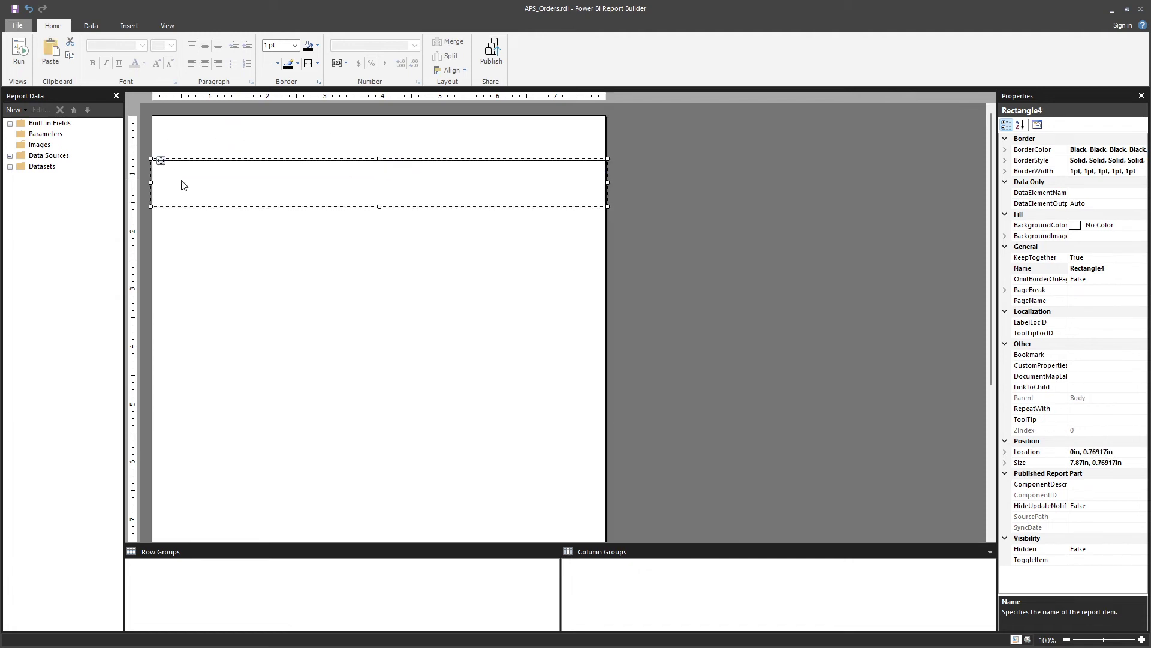
pyautogui.click(173, 178)
pyautogui.hotkey('ctrl', 'v')
pyautogui.moveTo(161, 160); pyautogui.dragTo(163, 297)
pyautogui.hotkey('ctrl', 'v')
pyautogui.hotkey('ctrl', 'v')
pyautogui.hotkey('ctrl', 'v')
# Step: Rearrange the pasted bands down the body, undoing the last two changes
pyautogui.click(159, 250)
pyautogui.moveTo(159, 249); pyautogui.dragTo(162, 343)
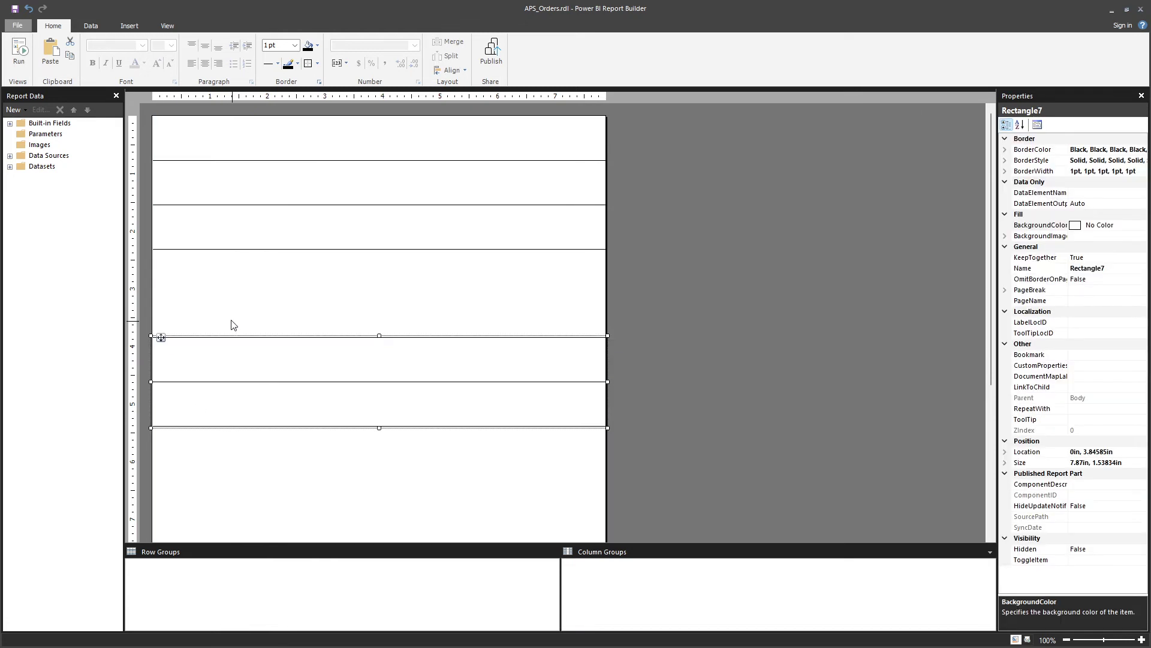
pyautogui.hotkey('ctrl', 'v')
pyautogui.moveTo(160, 336); pyautogui.dragTo(164, 255)
pyautogui.click(244, 462)
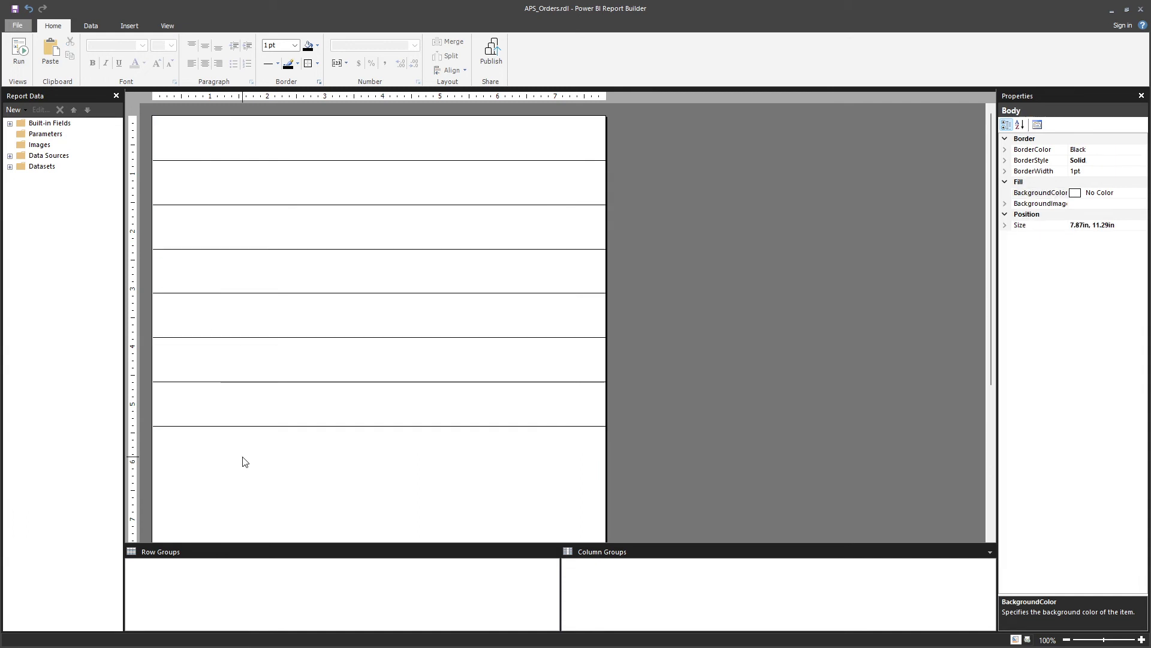
pyautogui.click(286, 417)
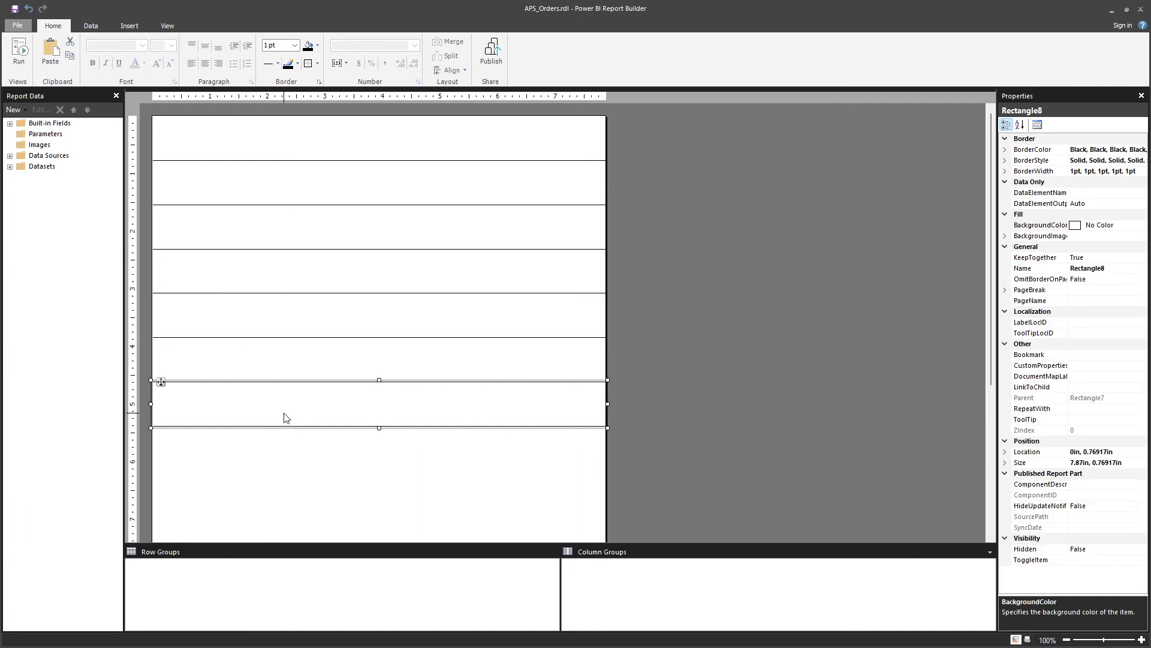
pyautogui.keyDown('ctrl'); pyautogui.scroll(-2, 283, 419); pyautogui.keyUp('ctrl')
pyautogui.keyDown('ctrl'); pyautogui.scroll(-4, 285, 419); pyautogui.keyUp('ctrl')
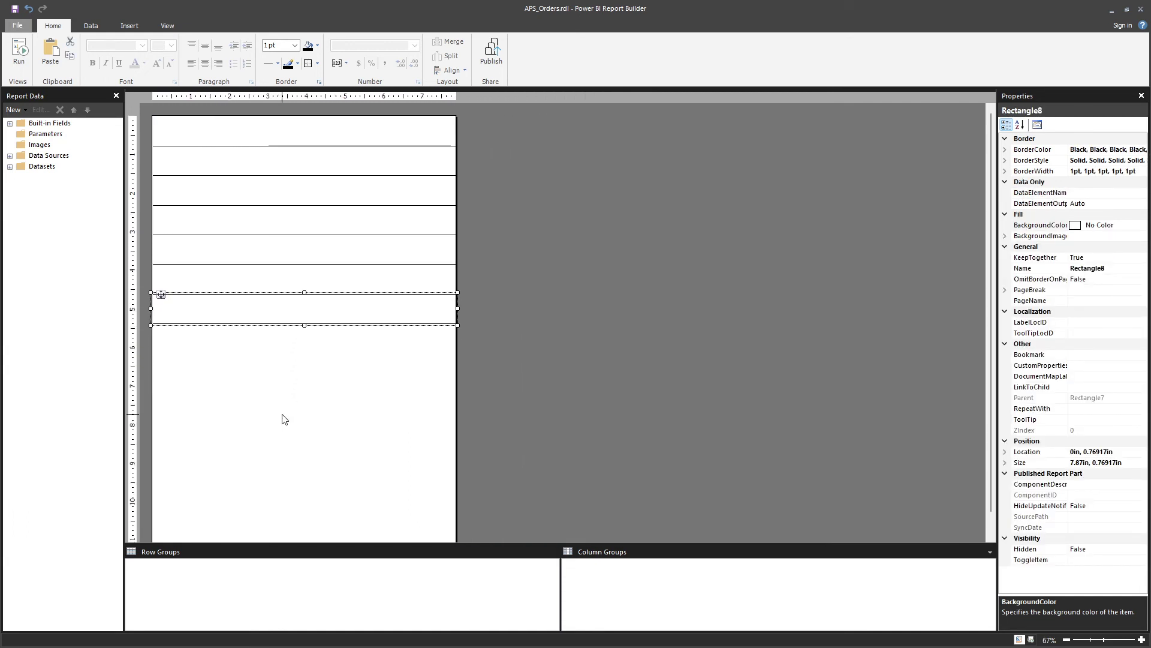
pyautogui.moveTo(248, 360); pyautogui.dragTo(185, 117)
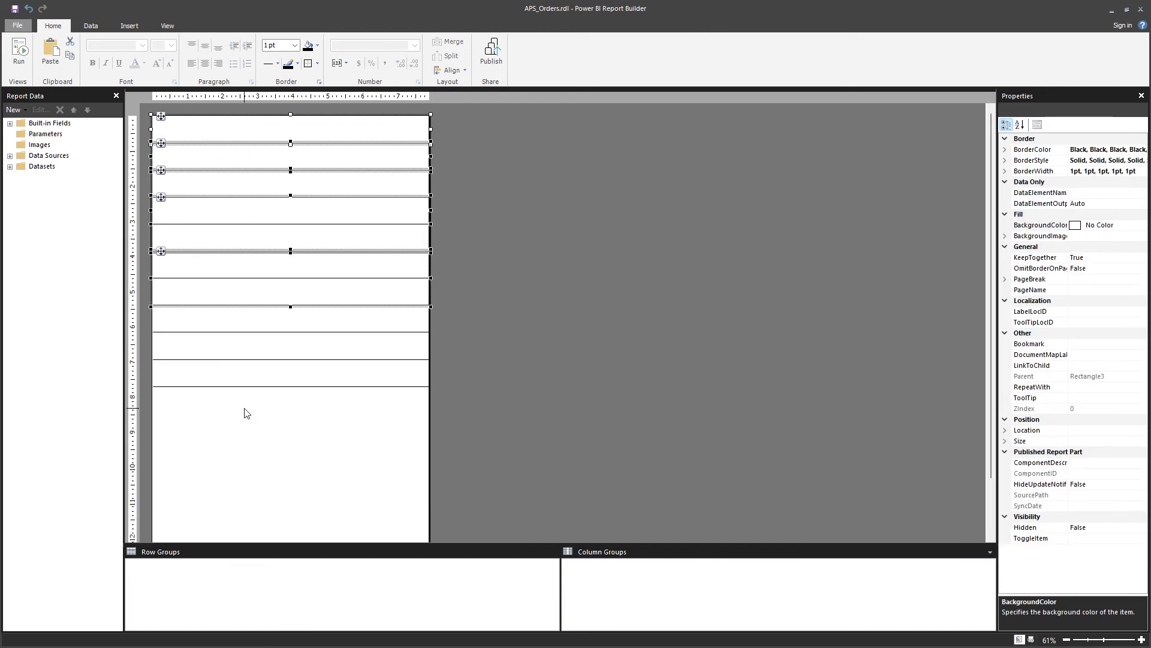
pyautogui.click(267, 432)
pyautogui.hotkey('ctrl', 'z')
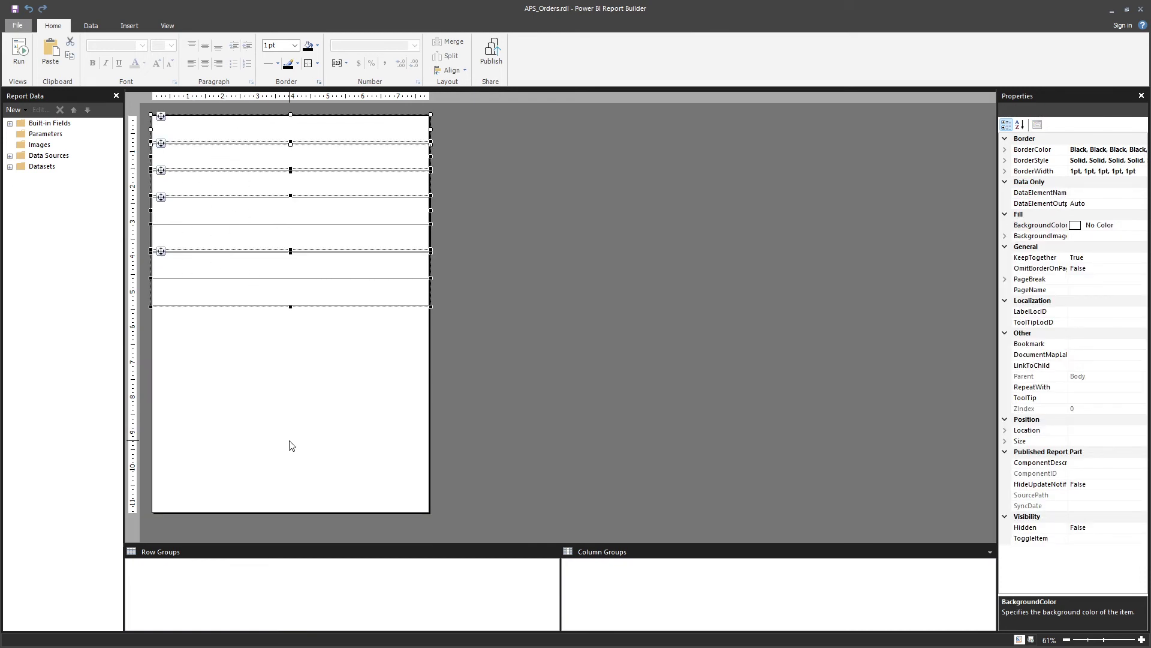
pyautogui.hotkey('ctrl', 'z')
pyautogui.hotkey('ctrl', 'z')
# Step: Paste one more band at the body's bottom and preview the eight stacked bands
pyautogui.click(256, 307)
pyautogui.hotkey('ctrl', 'v')
pyautogui.moveTo(159, 278); pyautogui.dragTo(159, 484)
pyautogui.click(250, 329)
pyautogui.click(16, 50)
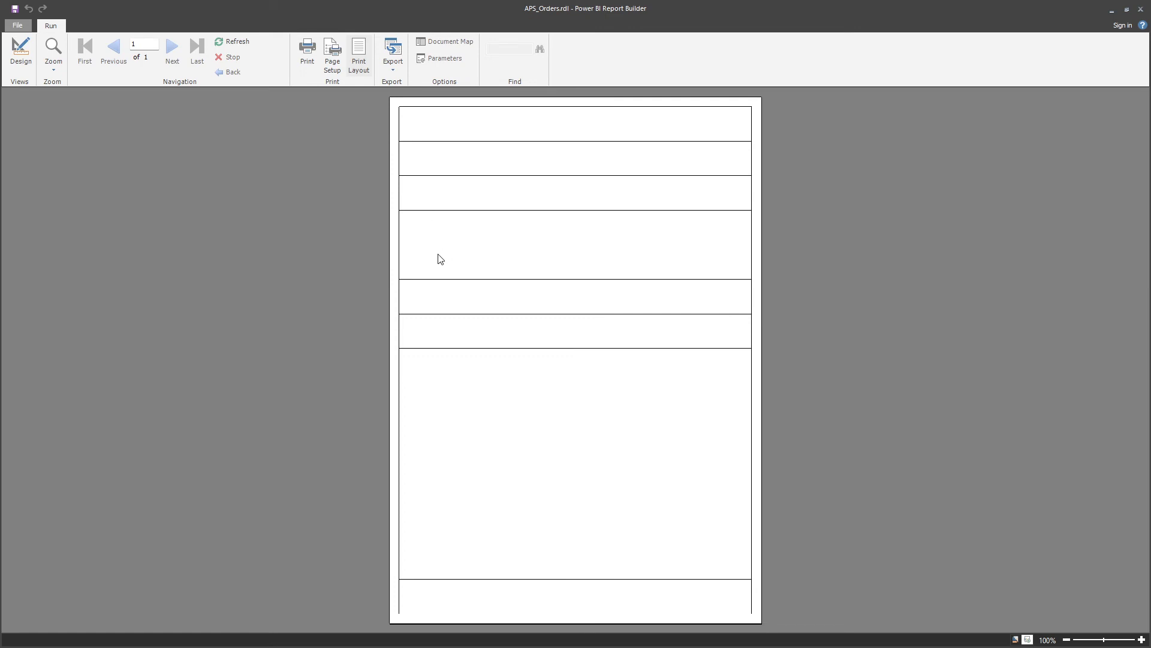
pyautogui.click(19, 54)
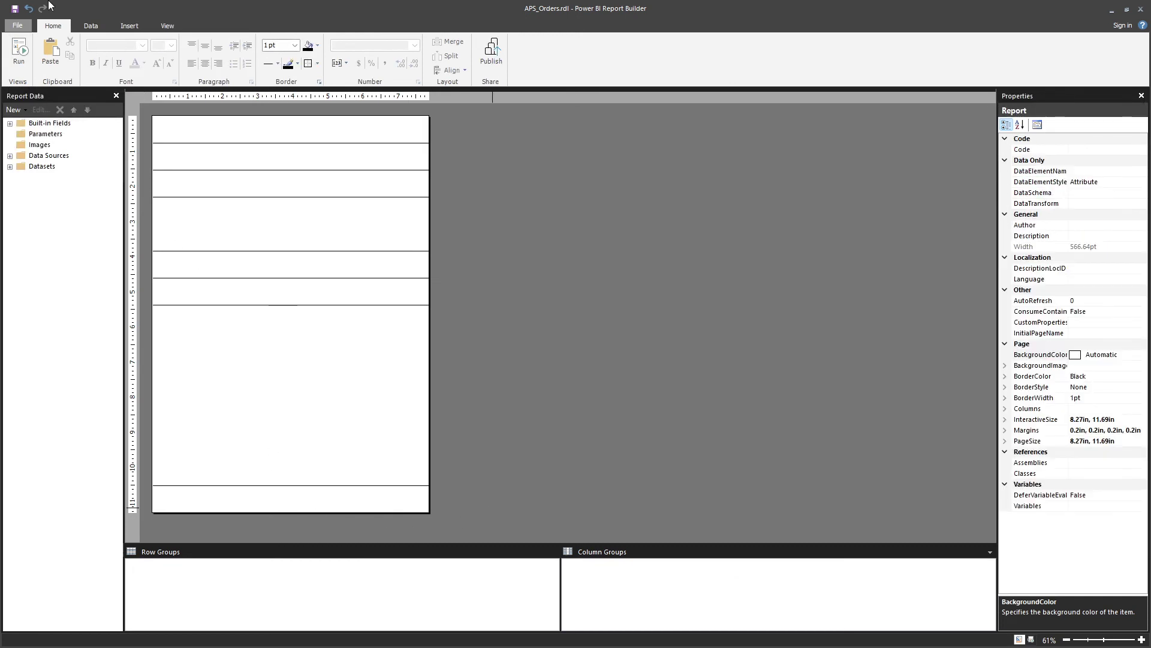
pyautogui.click(233, 125)
# Step: Delete all the bands and add a page header to the report
pyautogui.hotkey('ctrl', 'a')
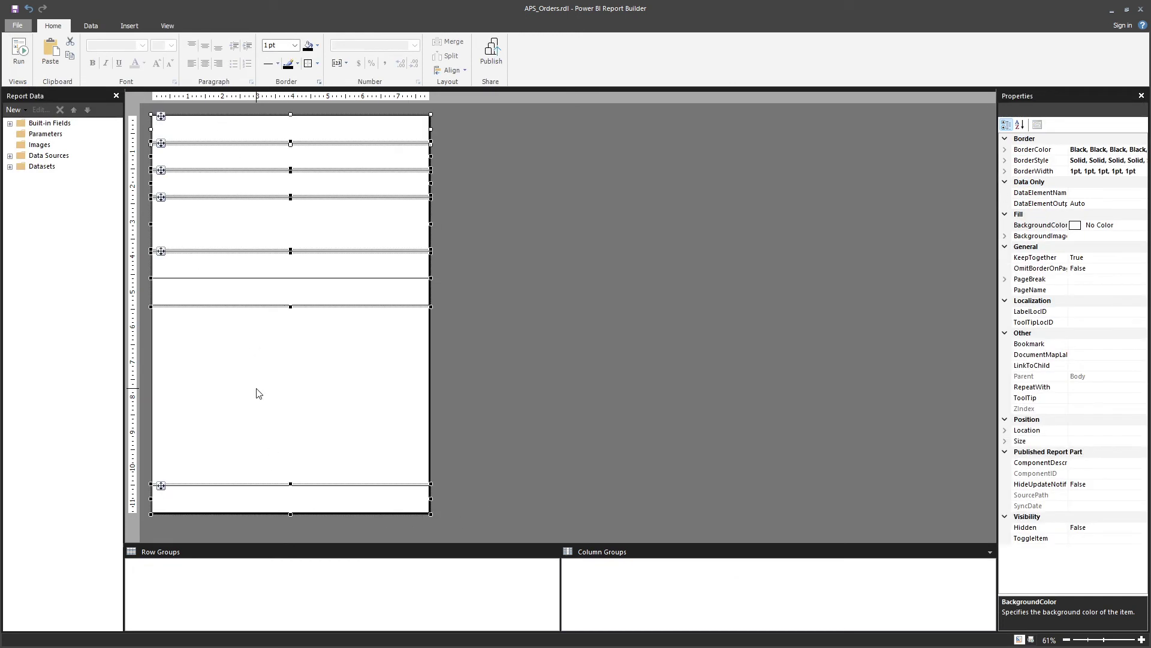
pyautogui.press('Delete')
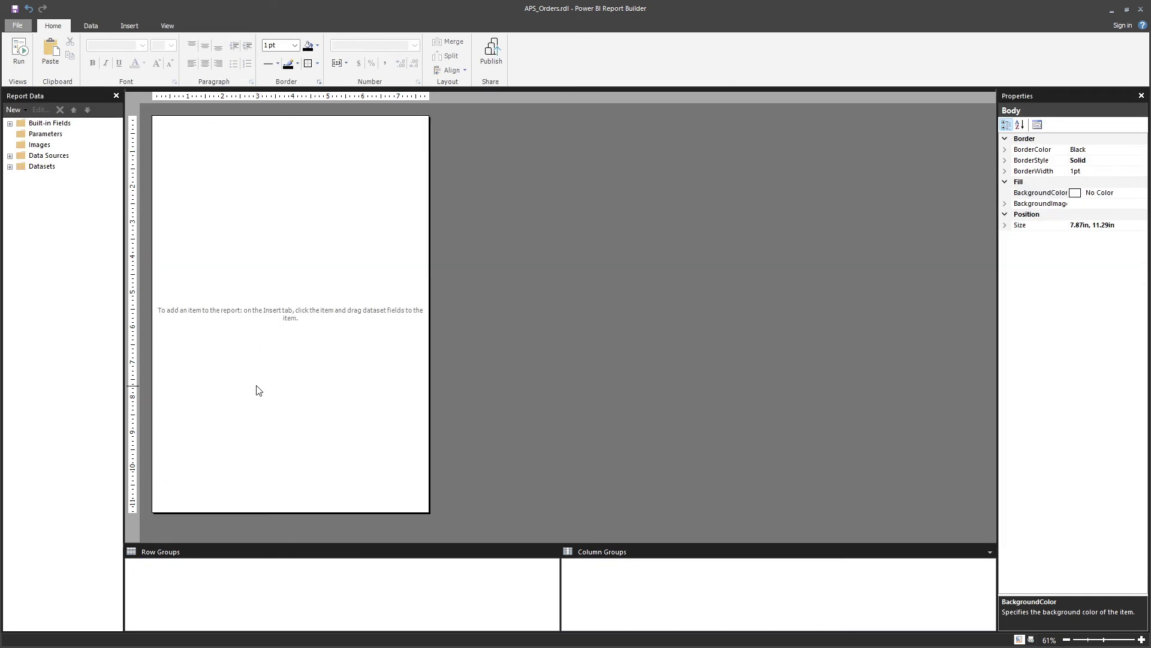
pyautogui.click(126, 26)
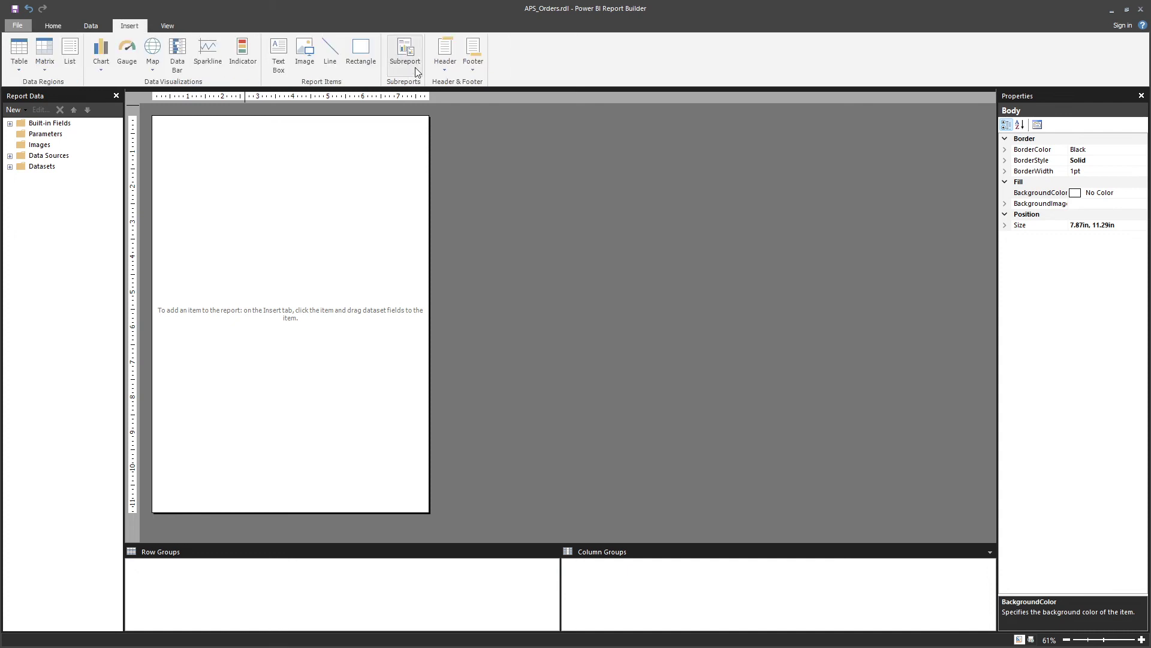
pyautogui.click(442, 55)
pyautogui.click(471, 85)
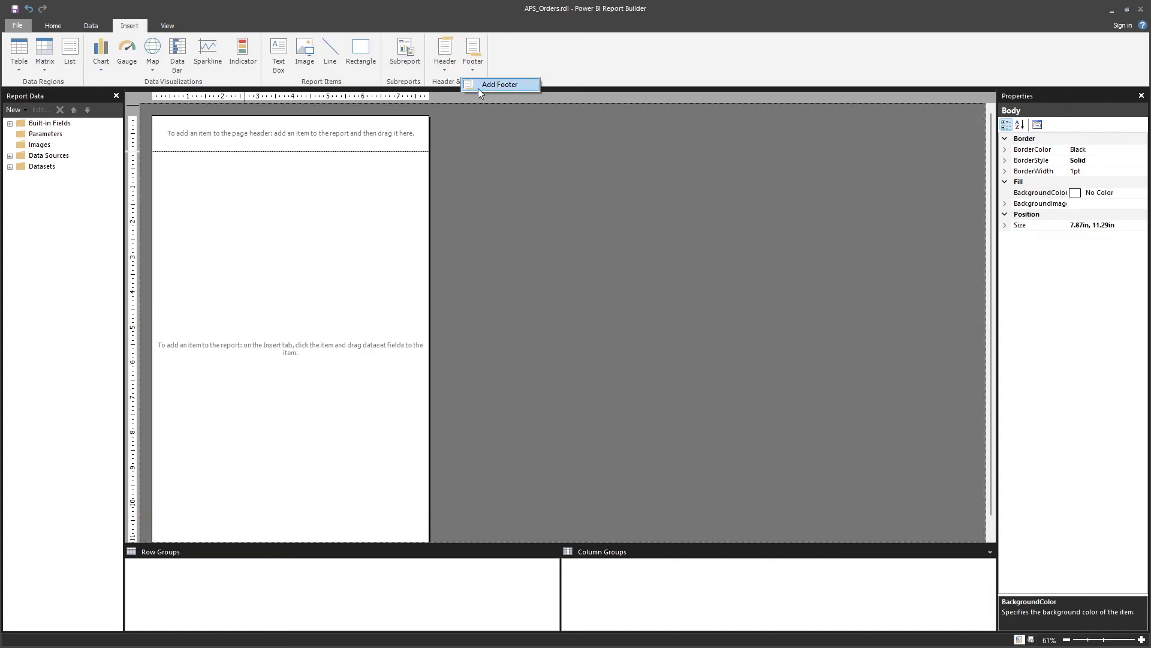
pyautogui.click(444, 247)
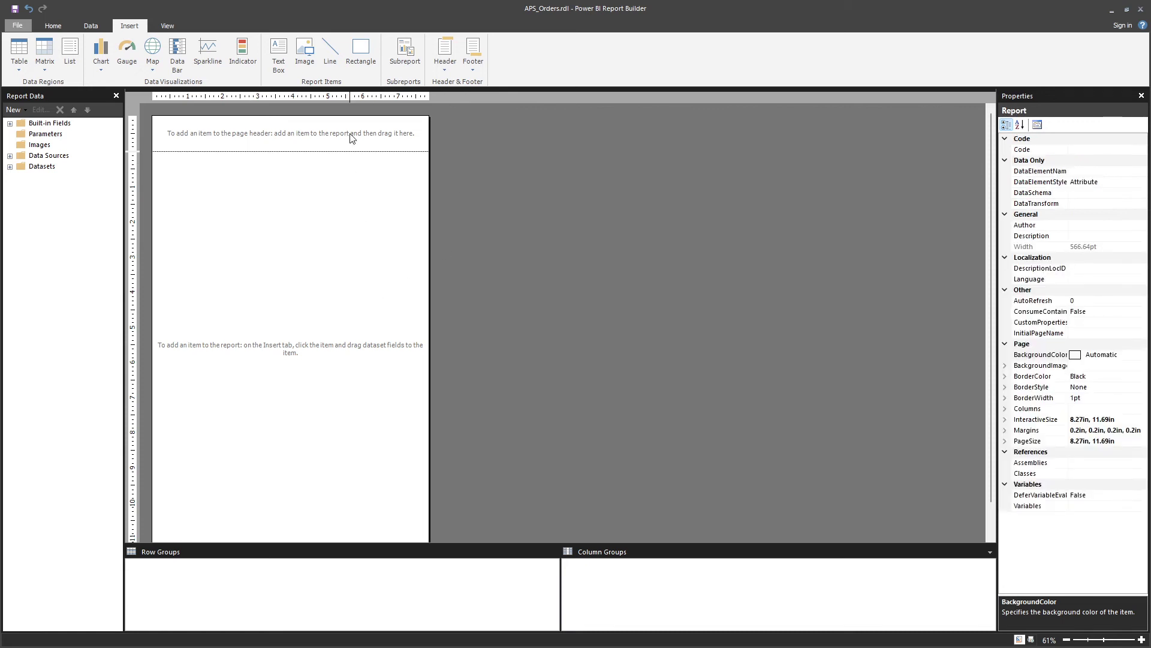
pyautogui.click(390, 148)
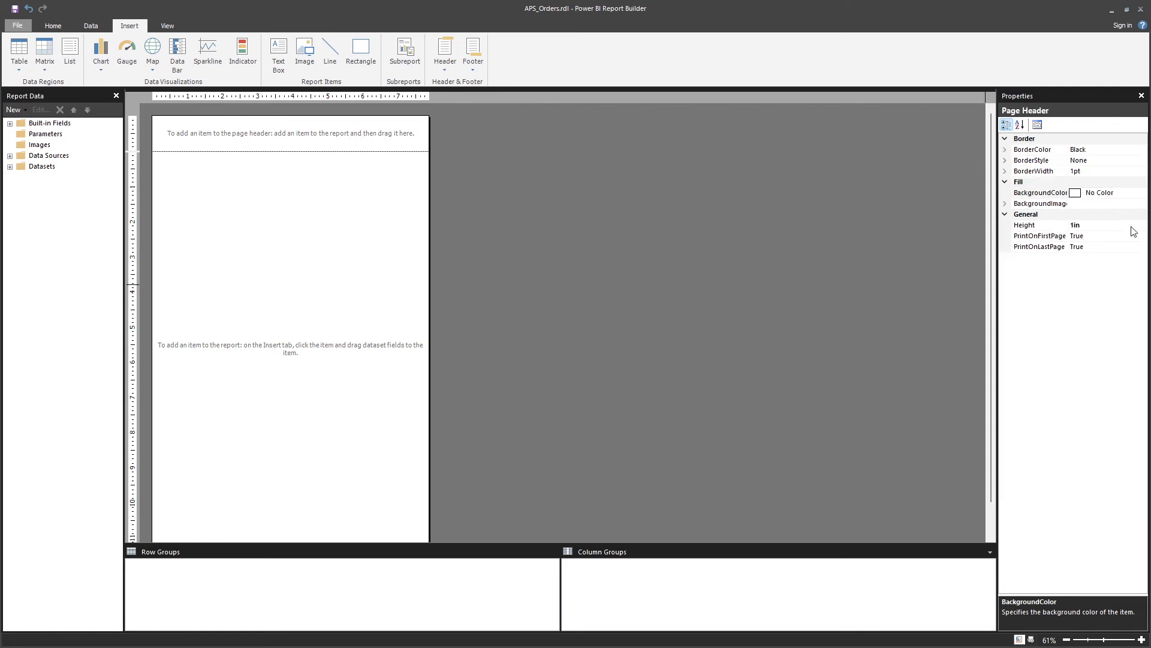
pyautogui.click(1092, 227)
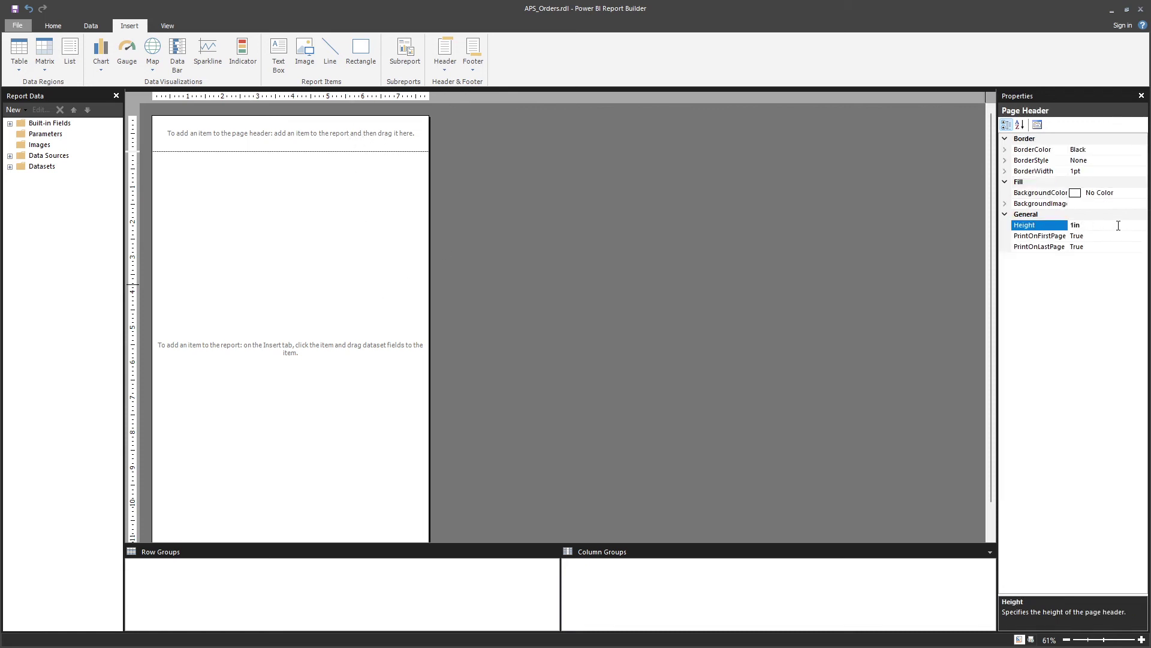
pyautogui.click(850, 264)
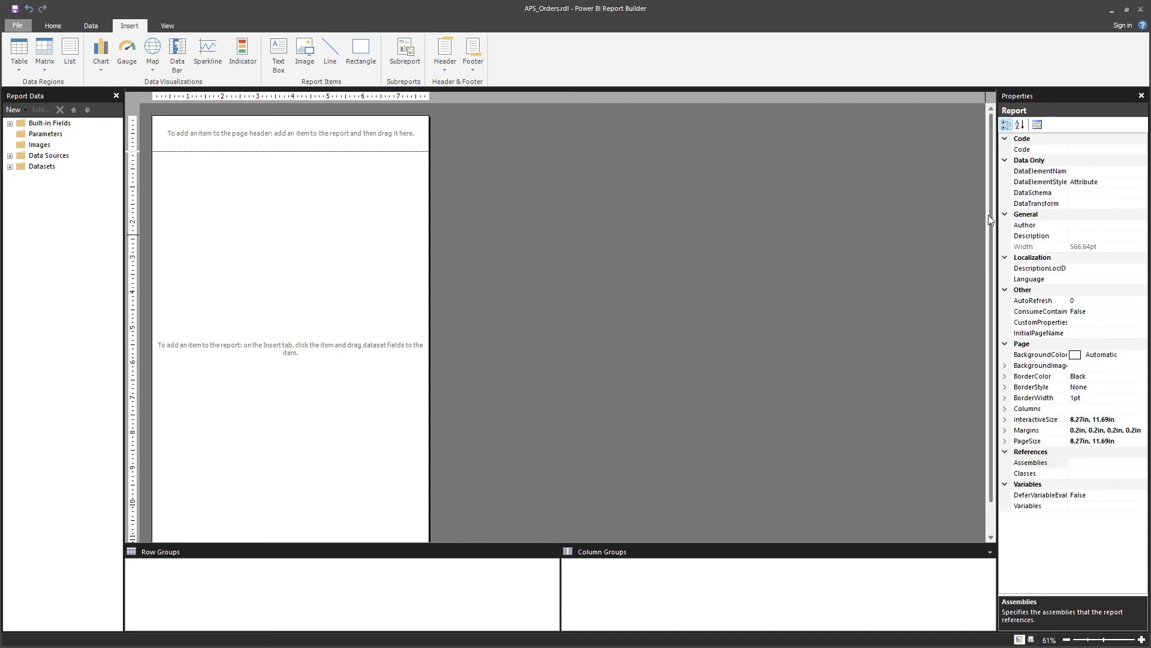
# Step: Set the page footer height to 0.5in and select the body's Size property
pyautogui.scroll(-1, 663, 416)
pyautogui.click(295, 526)
pyautogui.click(1092, 224)
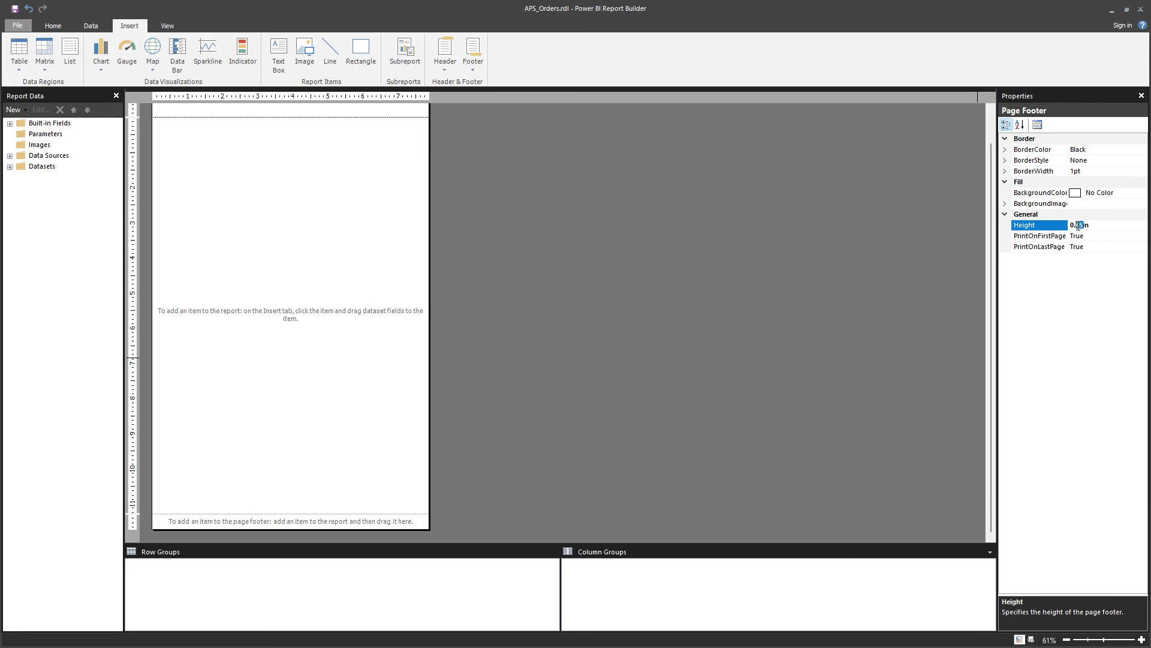
pyautogui.write('5')
pyautogui.click(718, 290)
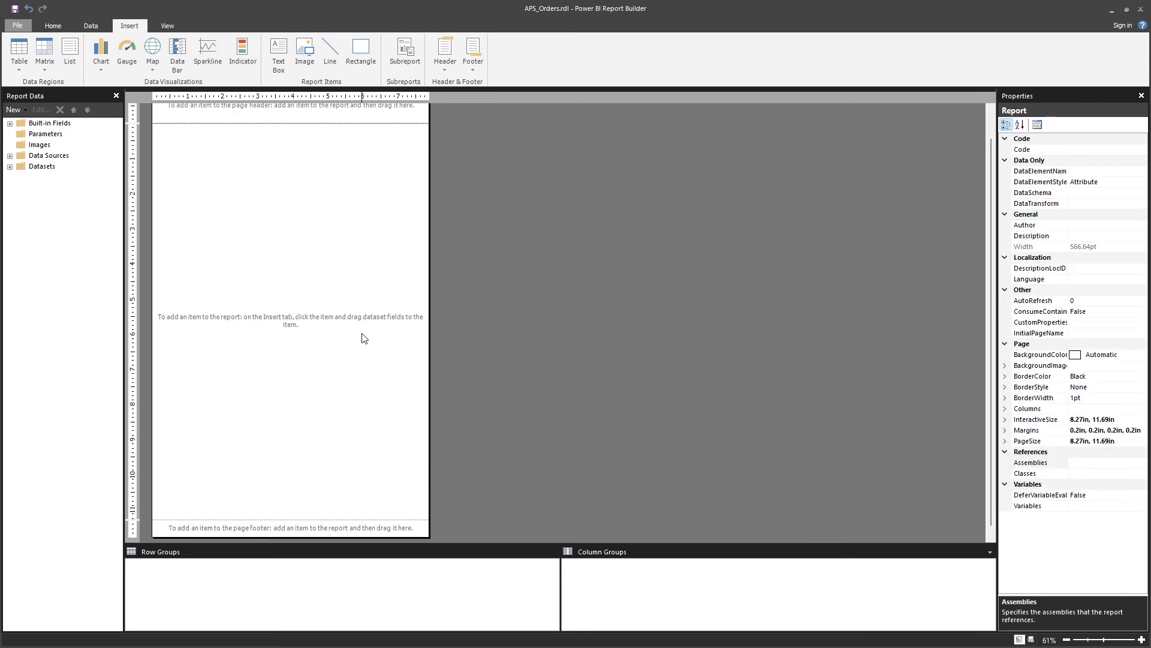
pyautogui.click(305, 284)
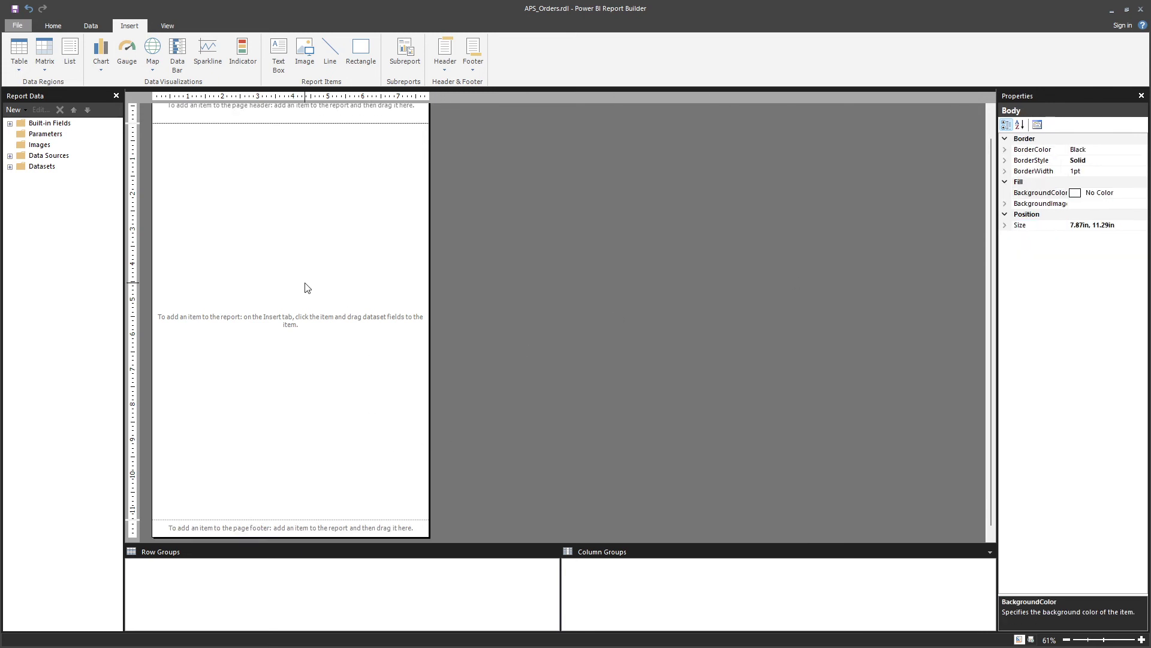
pyautogui.click(1107, 225)
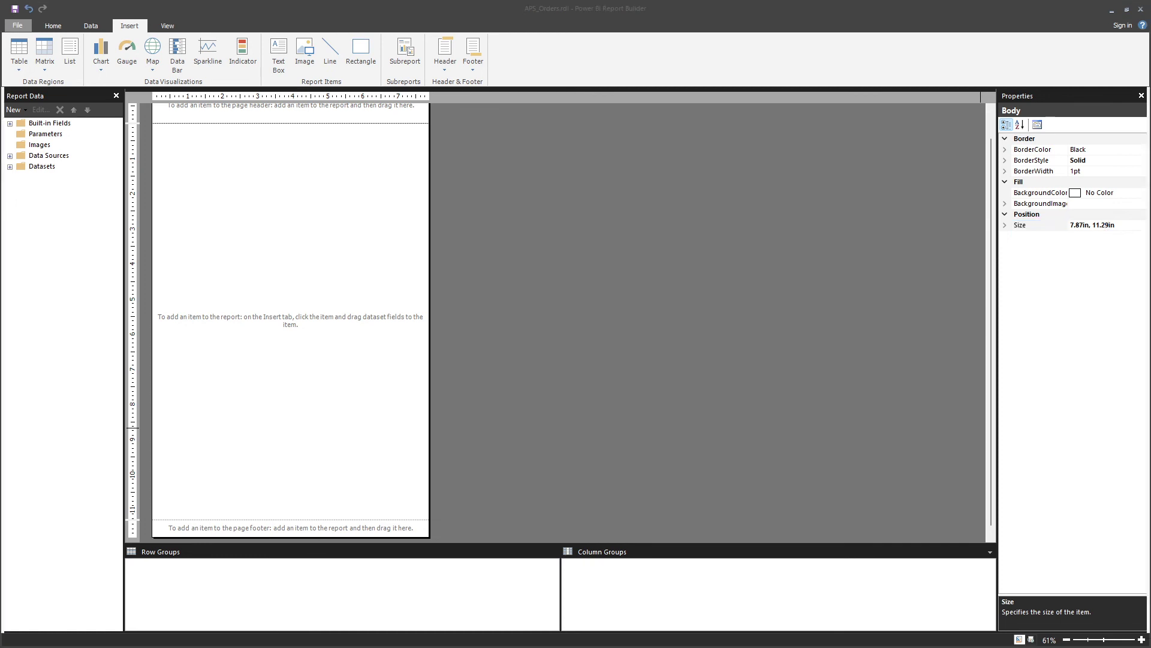
# Step: Compute 11.29 − 1.5 = 9.79 in Windows Calculator, then edit the body Size value
pyautogui.doubleClick(649, 484)
pyautogui.click(749, 524)
pyautogui.click(695, 483)
pyautogui.click(764, 390)
pyautogui.click(823, 428)
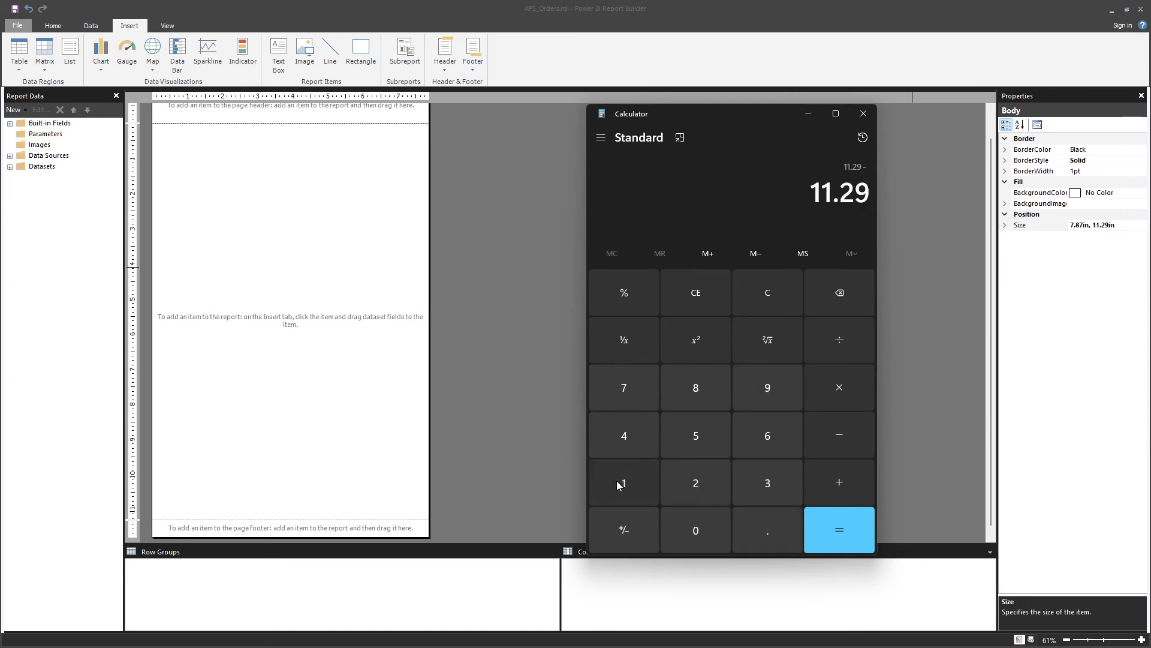
pyautogui.click(616, 480)
pyautogui.click(773, 525)
pyautogui.click(725, 443)
pyautogui.click(845, 528)
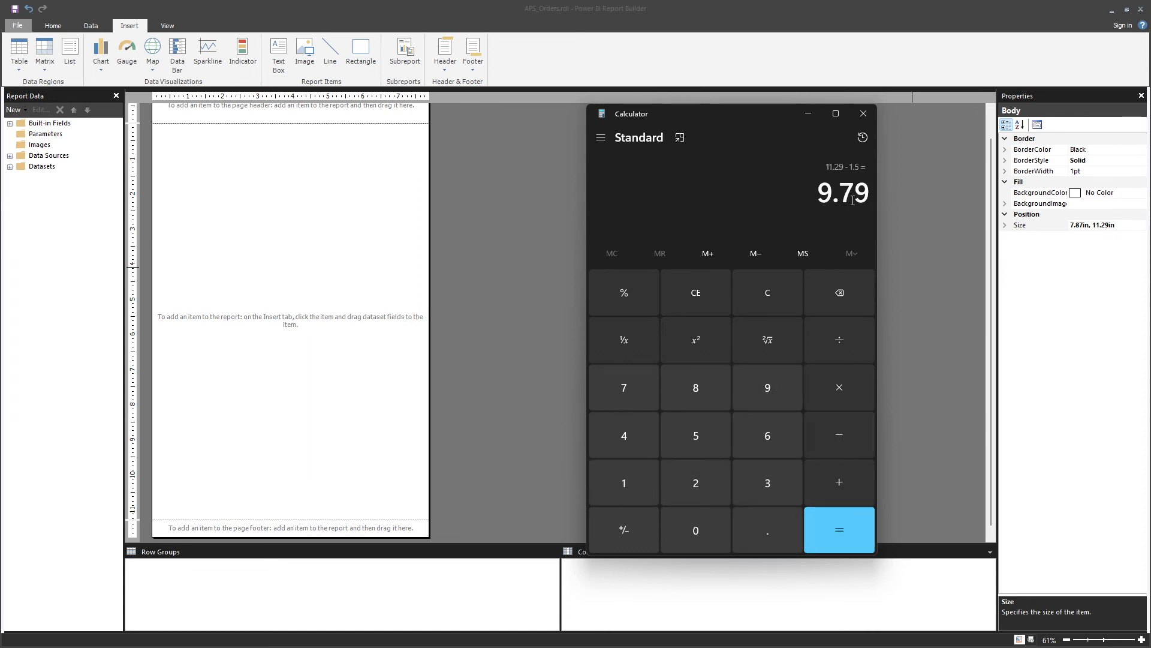
pyautogui.click(1108, 224)
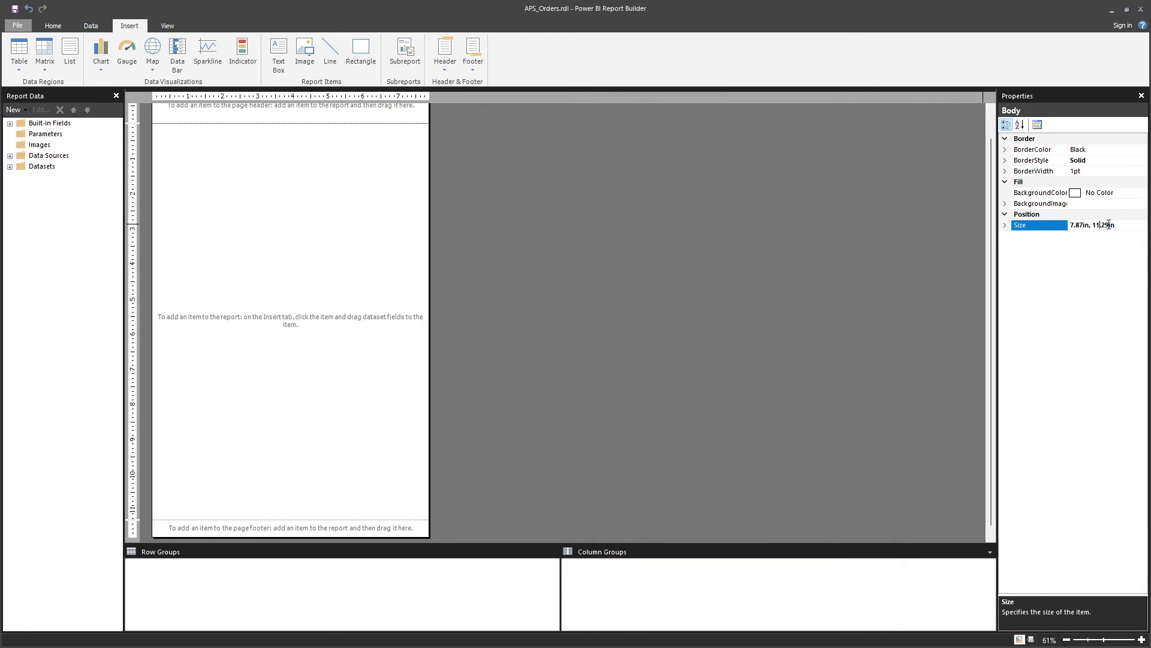
# Step: Enter 9.79in as the body height, making the body 7.87in x 9.79in
pyautogui.write('9.79')
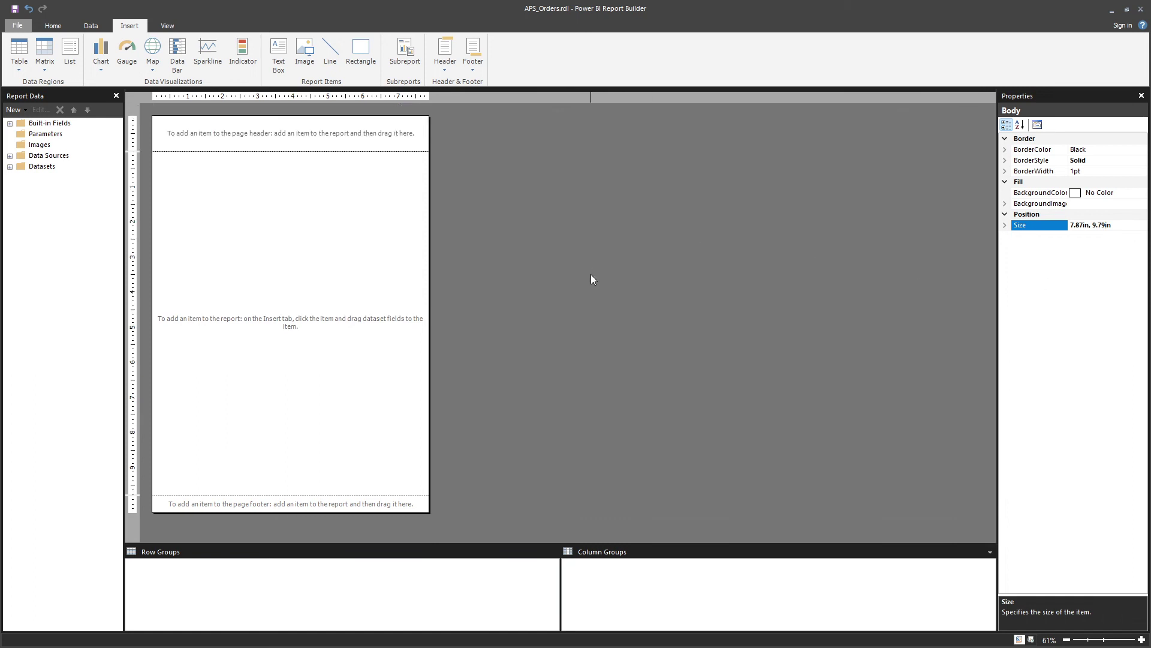
pyautogui.click(371, 262)
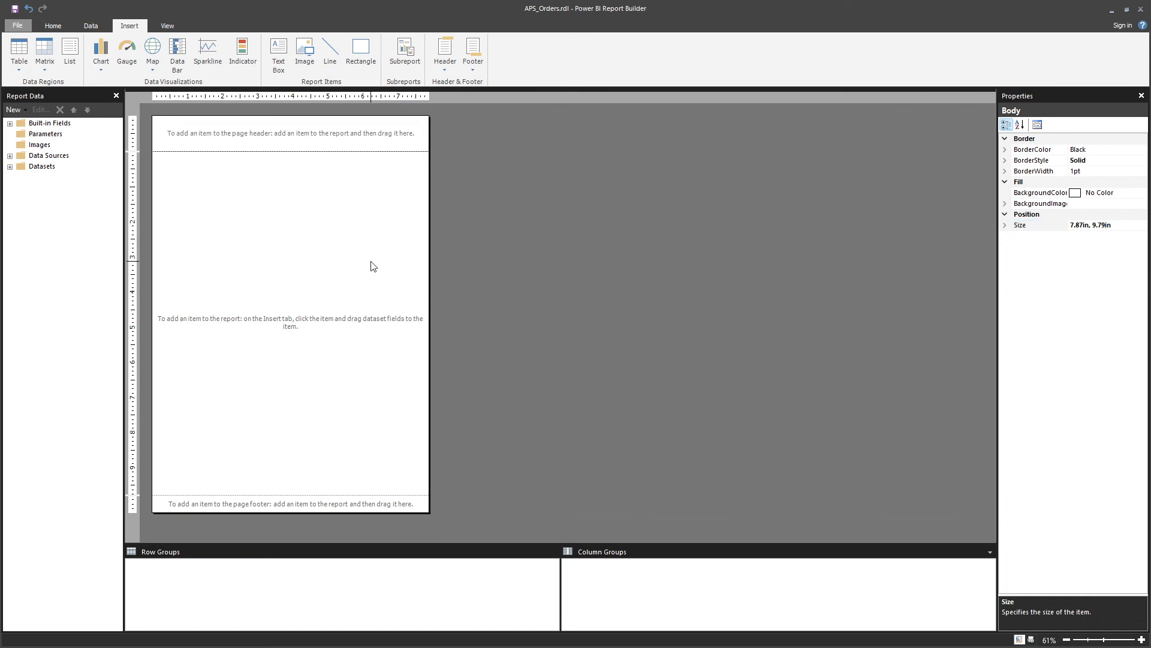
pyautogui.click(214, 143)
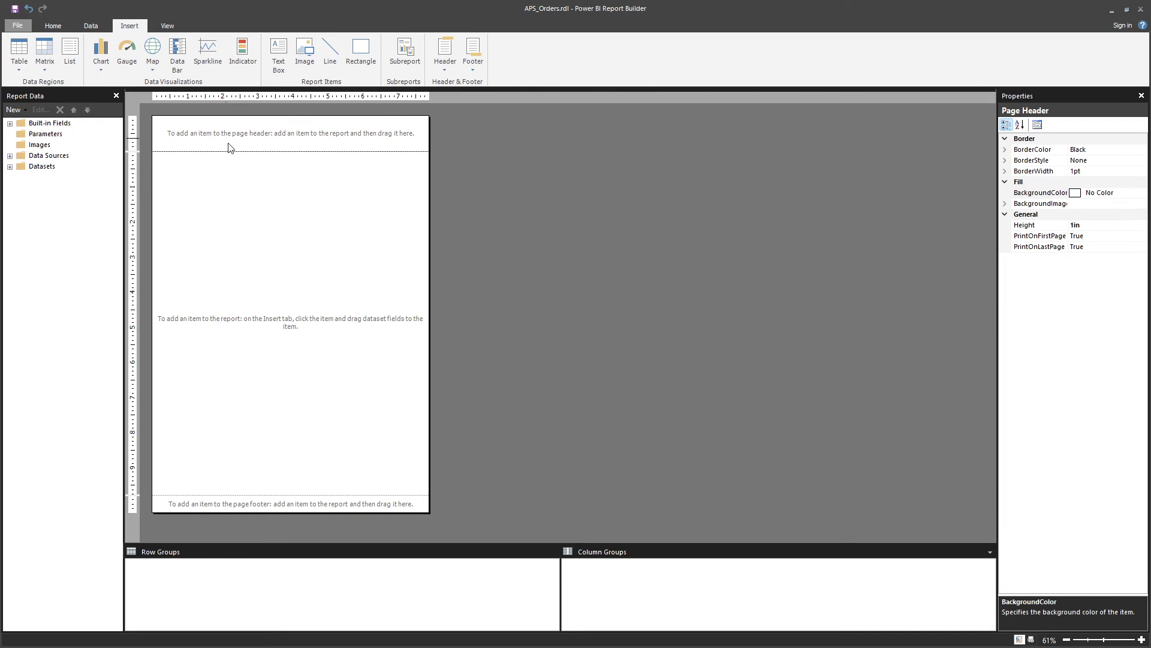
# Step: Give the page header a solid black outline border
pyautogui.click(259, 167)
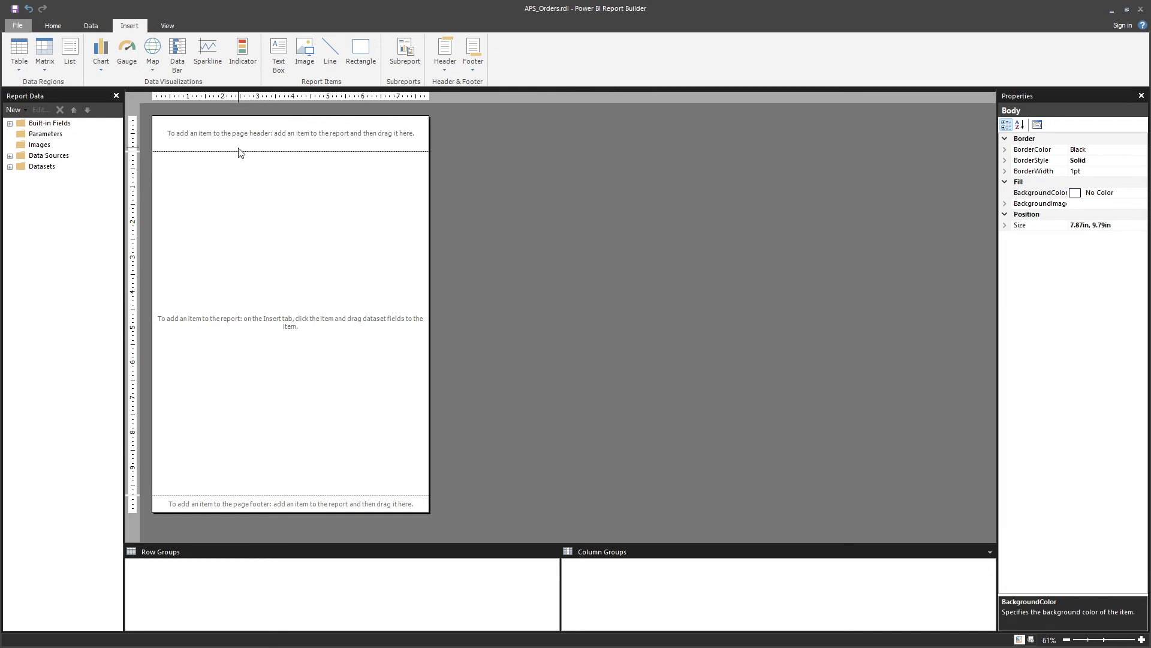
pyautogui.click(237, 137)
pyautogui.click(244, 505)
pyautogui.click(213, 226)
pyautogui.click(223, 148)
pyautogui.rightClick(264, 141)
pyautogui.click(426, 242)
pyautogui.click(695, 263)
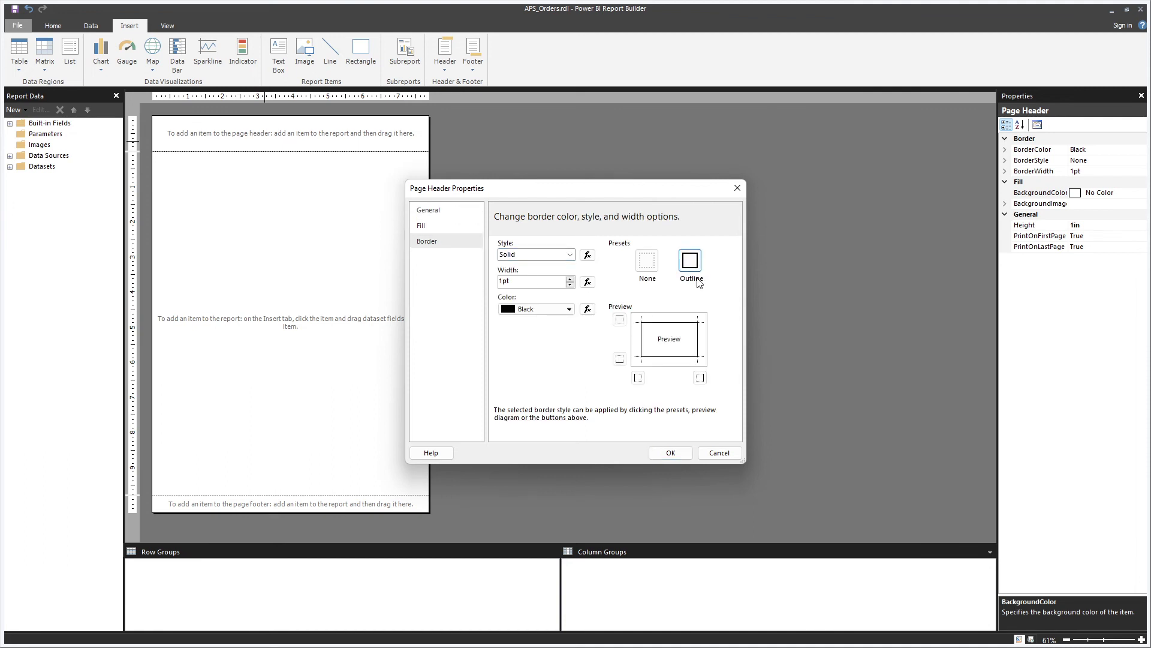
pyautogui.click(668, 452)
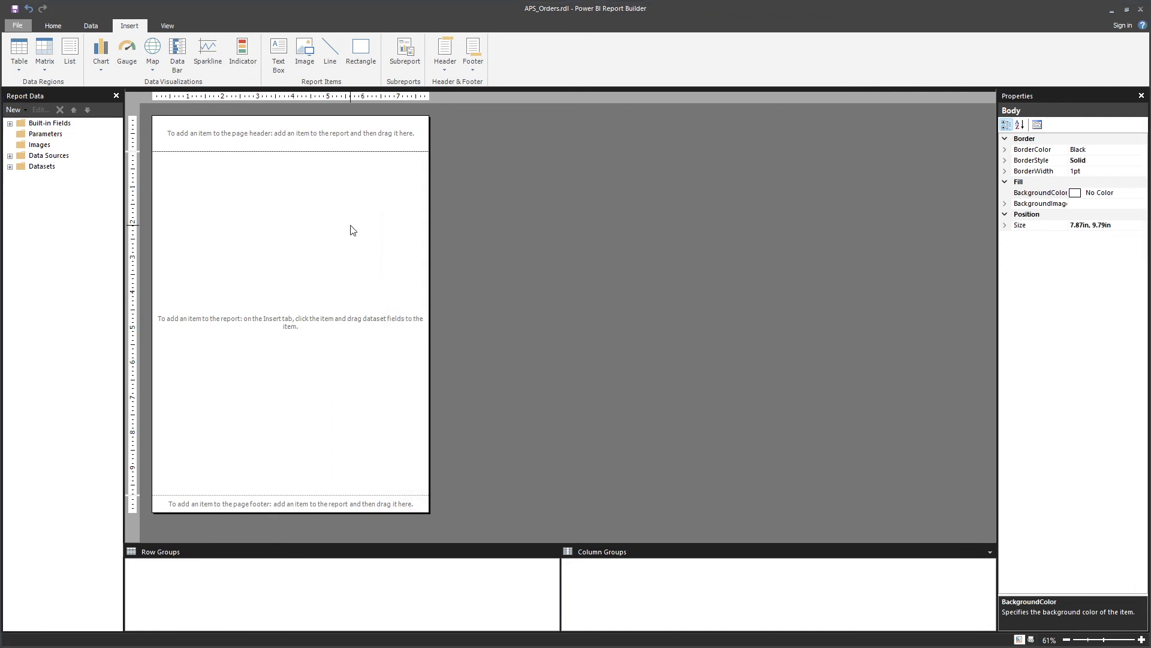
# Step: Apply an outline border to the report body through its properties
pyautogui.rightClick(307, 253)
pyautogui.click(359, 352)
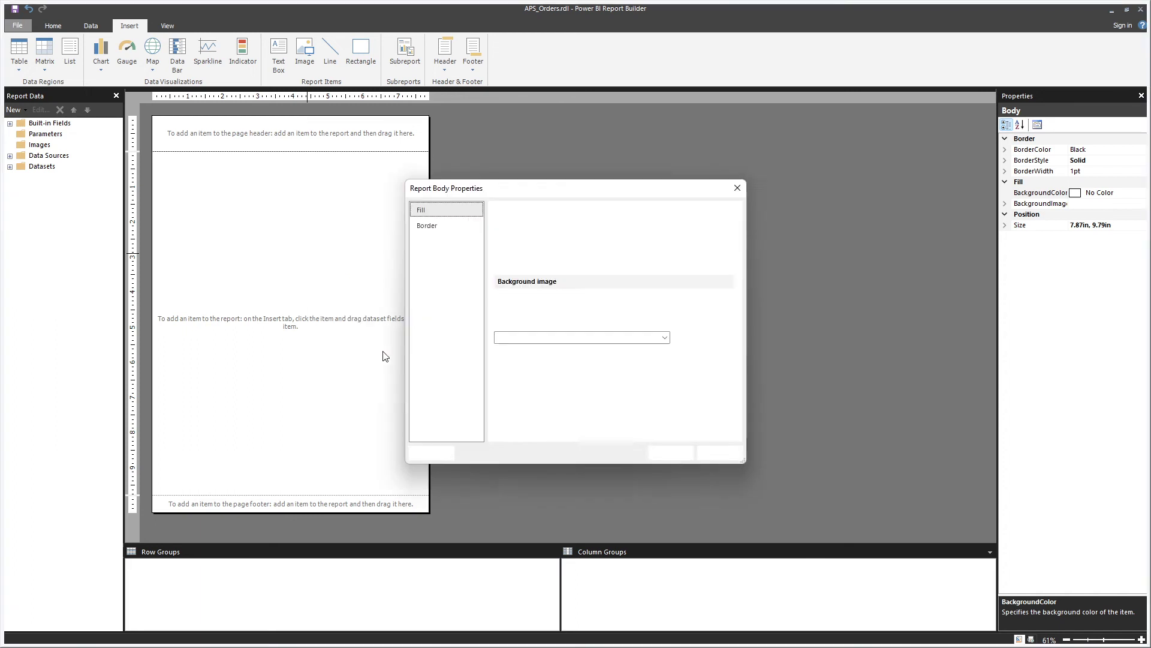
pyautogui.click(428, 227)
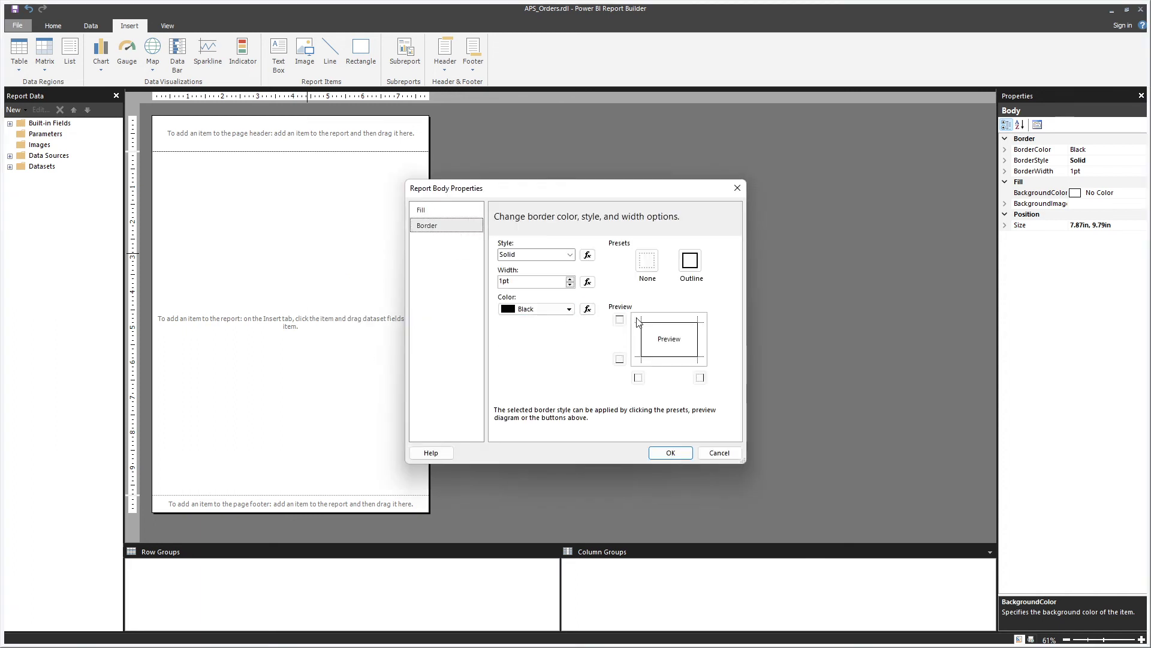
pyautogui.click(670, 452)
# Step: Give the page footer a solid black 1pt outline border
pyautogui.rightClick(316, 509)
pyautogui.click(357, 613)
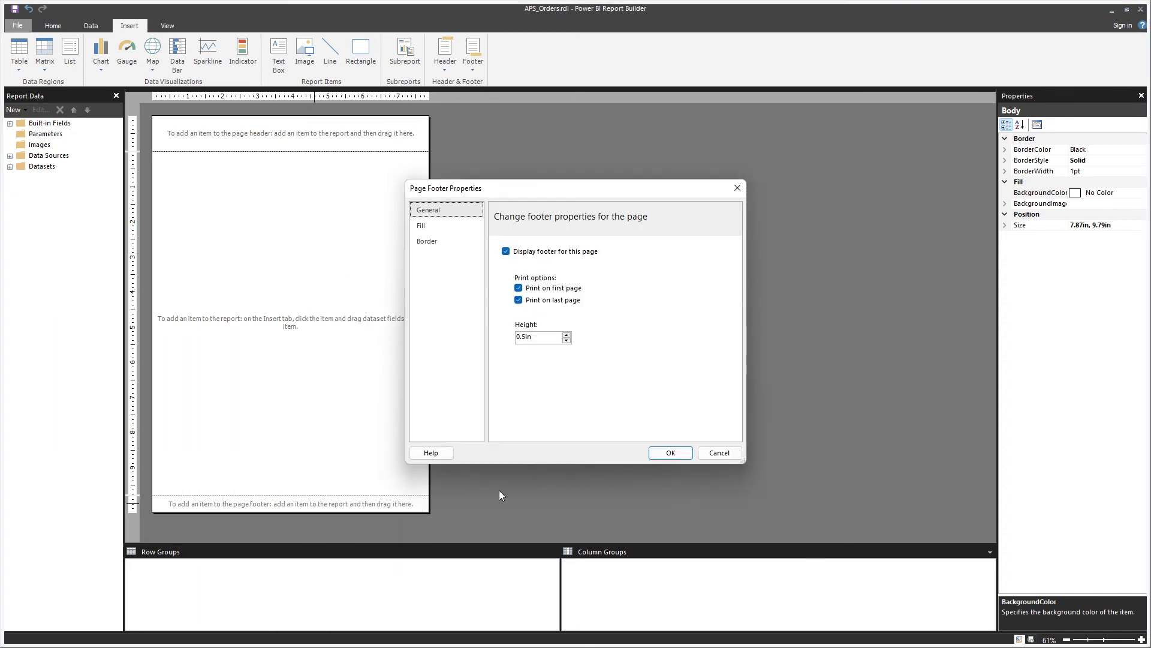
pyautogui.click(427, 241)
pyautogui.click(690, 260)
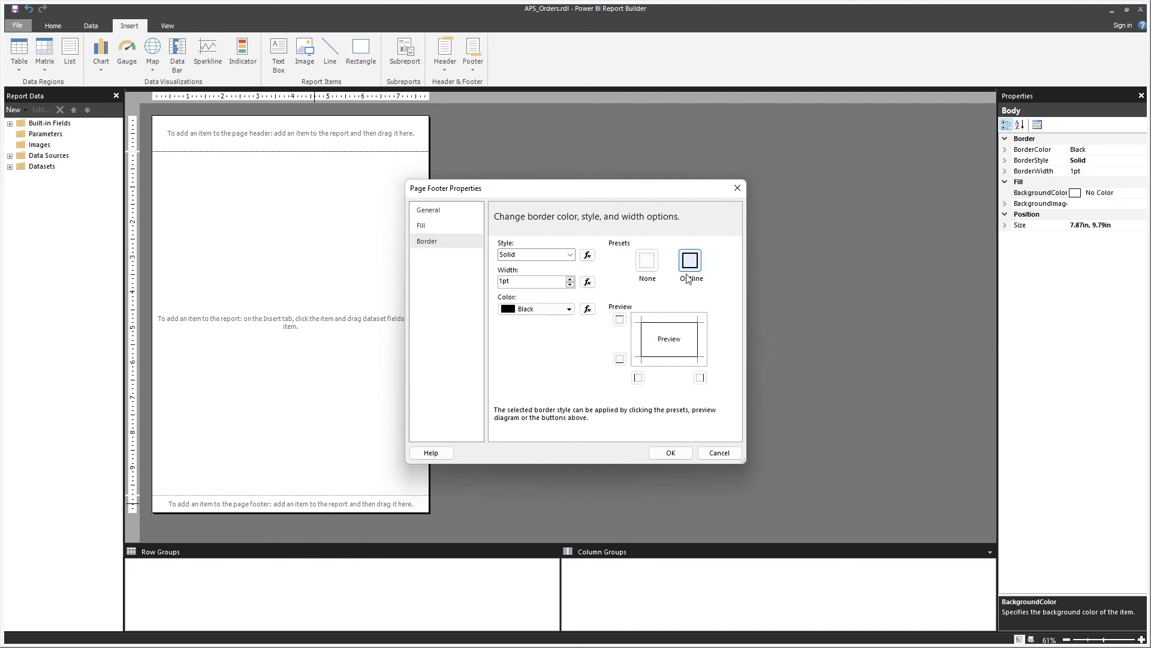
pyautogui.click(670, 452)
# Step: Preview the report to see the framed header, body and footer, then return to design
pyautogui.click(21, 49)
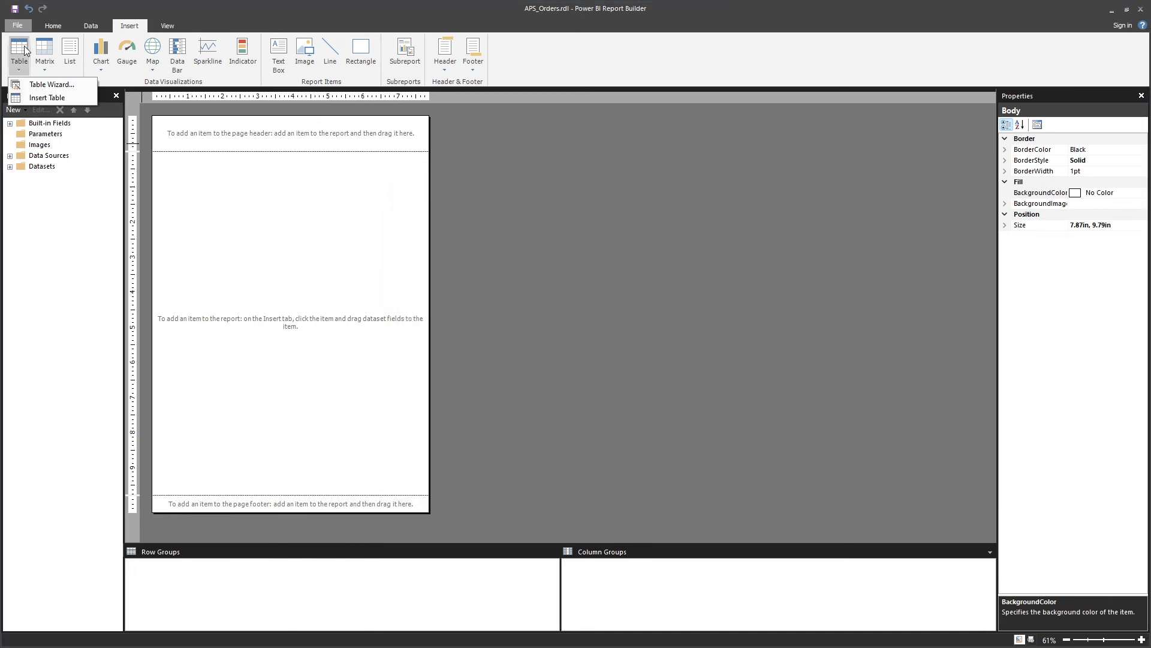
pyautogui.click(55, 26)
pyautogui.click(19, 51)
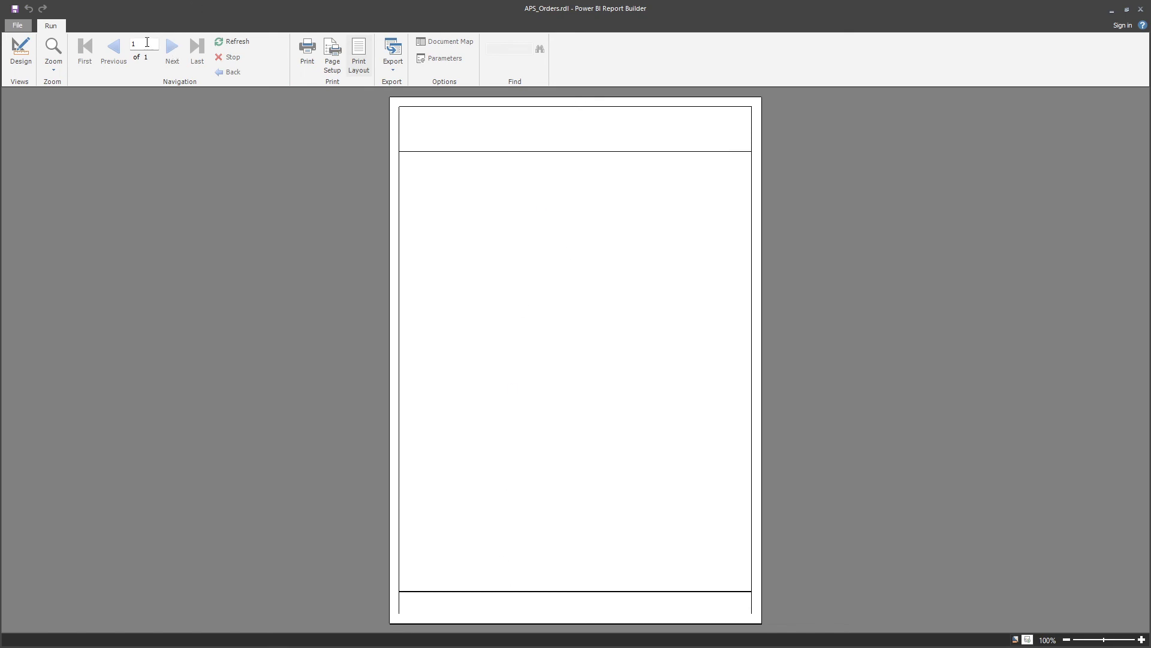
pyautogui.click(14, 53)
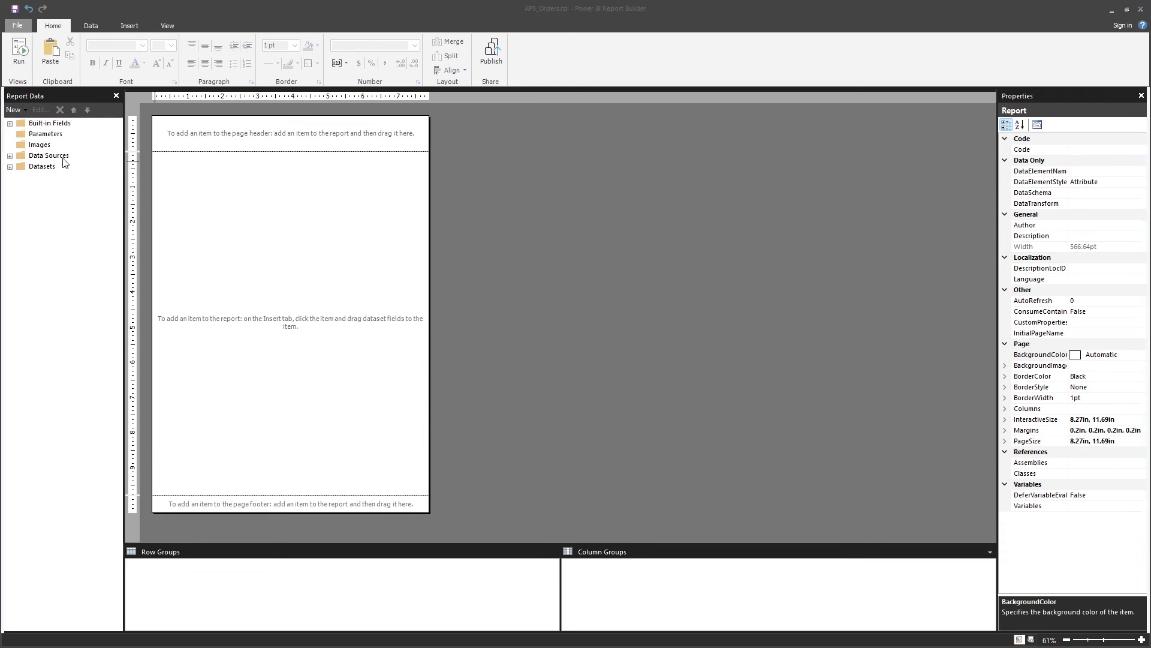
# Step: Insert a table, move it to the body's top-left corner and stretch it to the right edge
pyautogui.rightClick(196, 191)
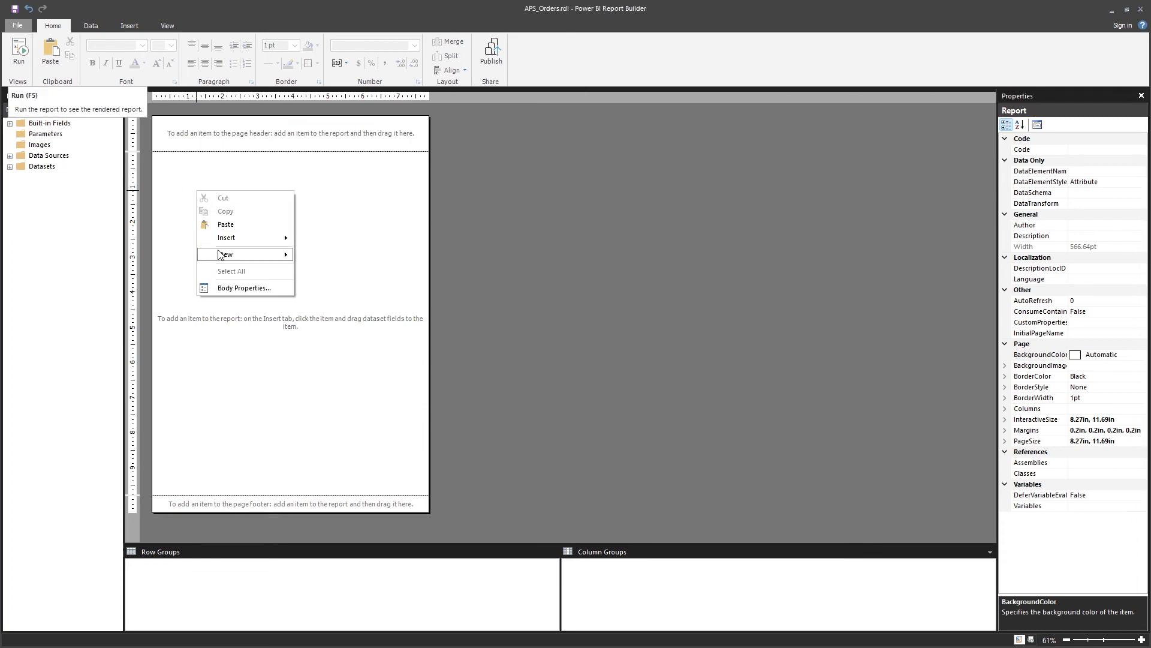
pyautogui.moveTo(220, 240)
pyautogui.click(356, 268)
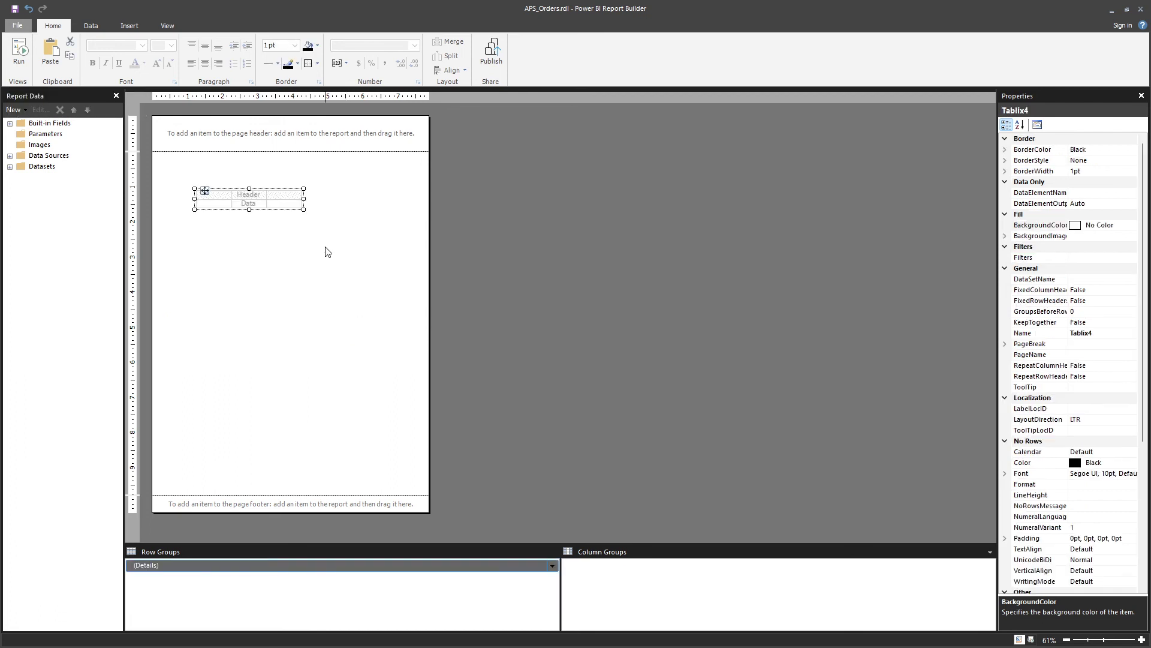
pyautogui.click(254, 277)
pyautogui.hotkey('ctrl', 'z')
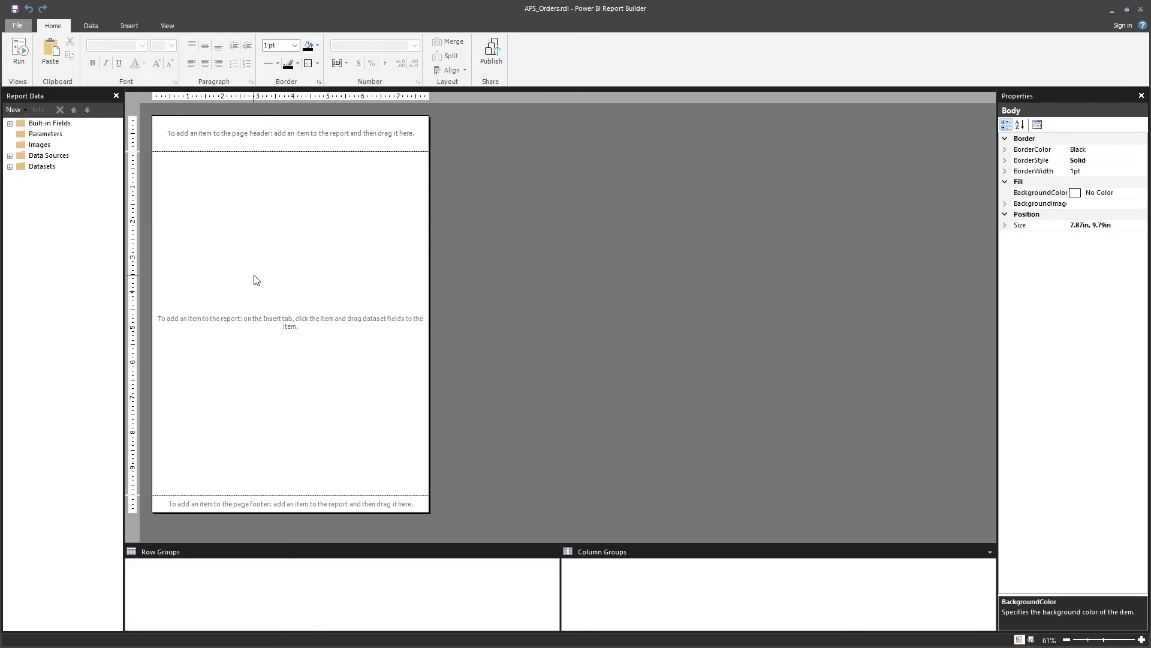
pyautogui.hotkey('ctrl', 'y')
pyautogui.moveTo(204, 191); pyautogui.dragTo(161, 151)
pyautogui.click(257, 161)
pyautogui.click(258, 164)
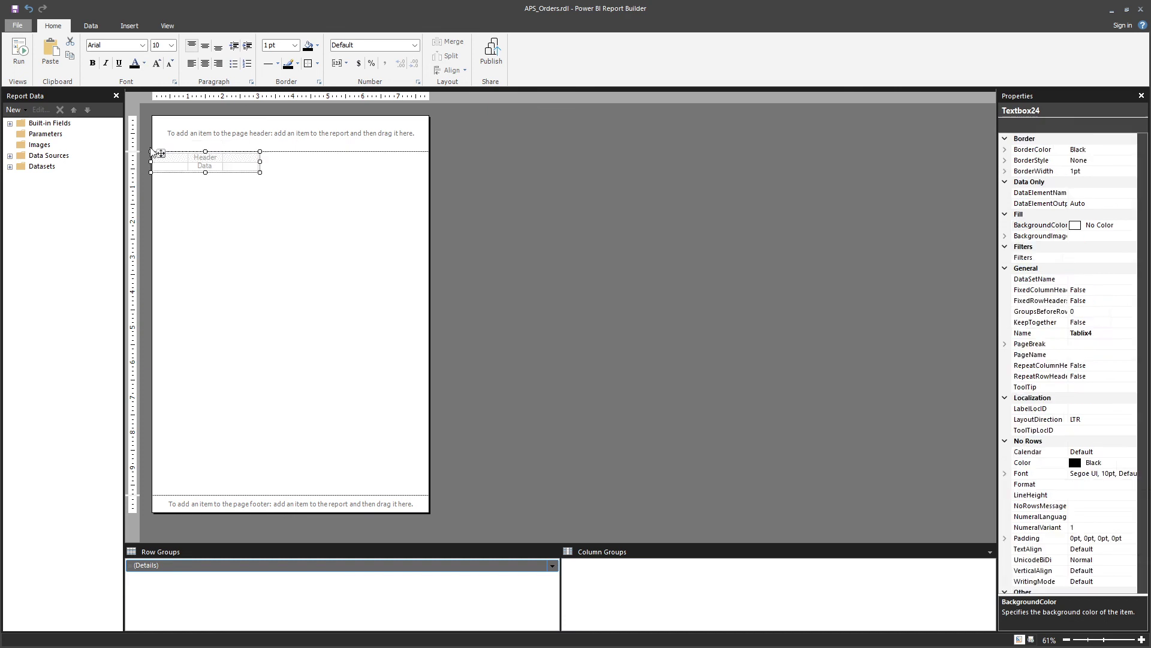
pyautogui.moveTo(261, 162); pyautogui.dragTo(431, 162)
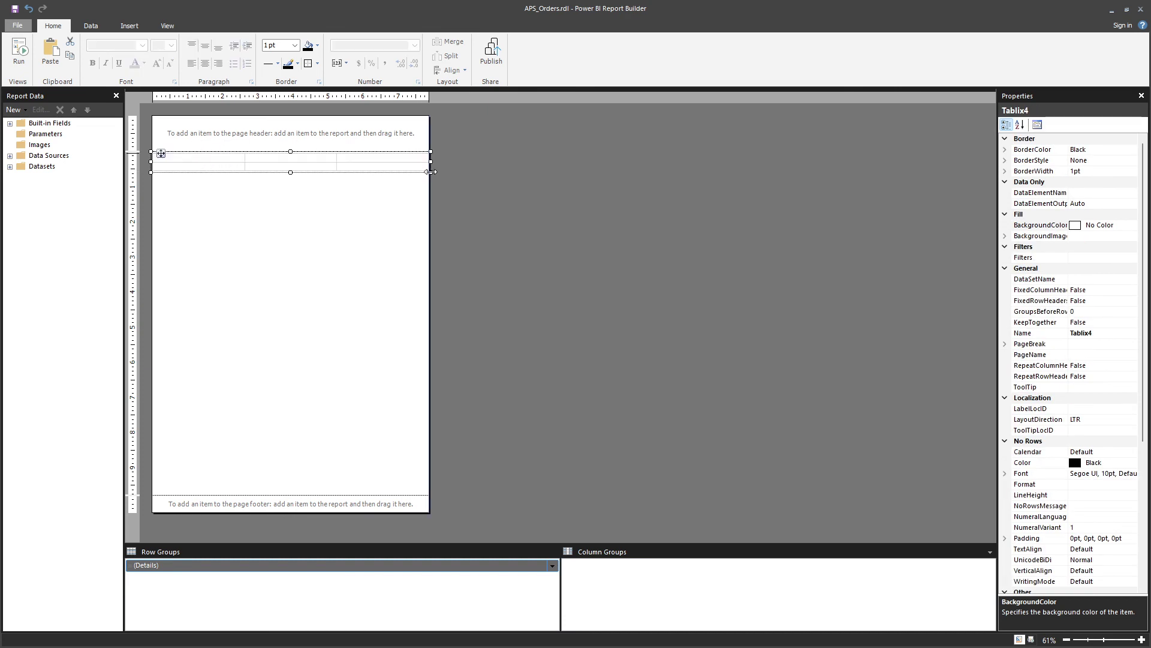
# Step: Bind the three columns to OrderNo, SetupTime and OperationName and preview the report
pyautogui.click(240, 167)
pyautogui.click(270, 178)
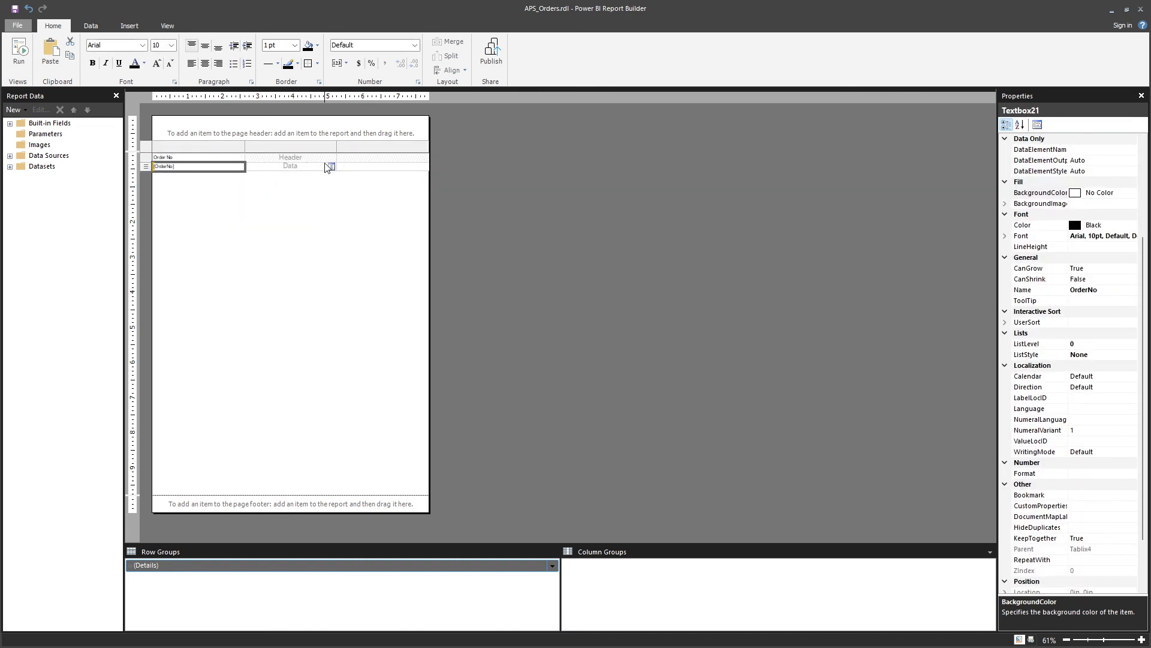
pyautogui.click(331, 166)
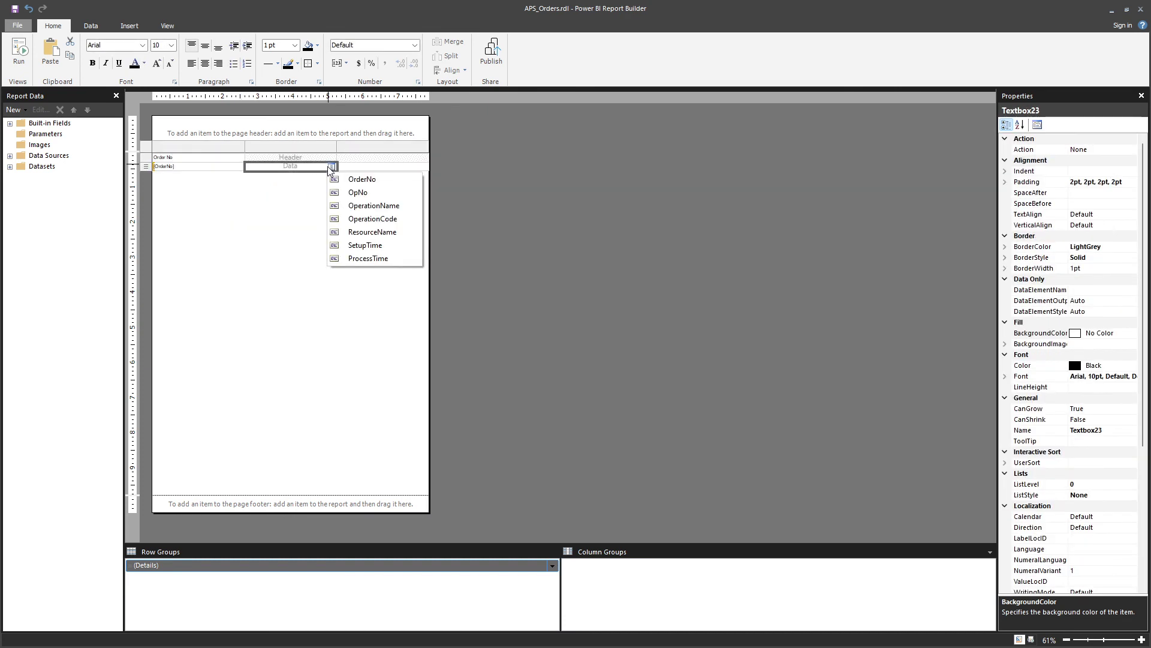
pyautogui.click(359, 246)
pyautogui.click(423, 166)
pyautogui.click(441, 205)
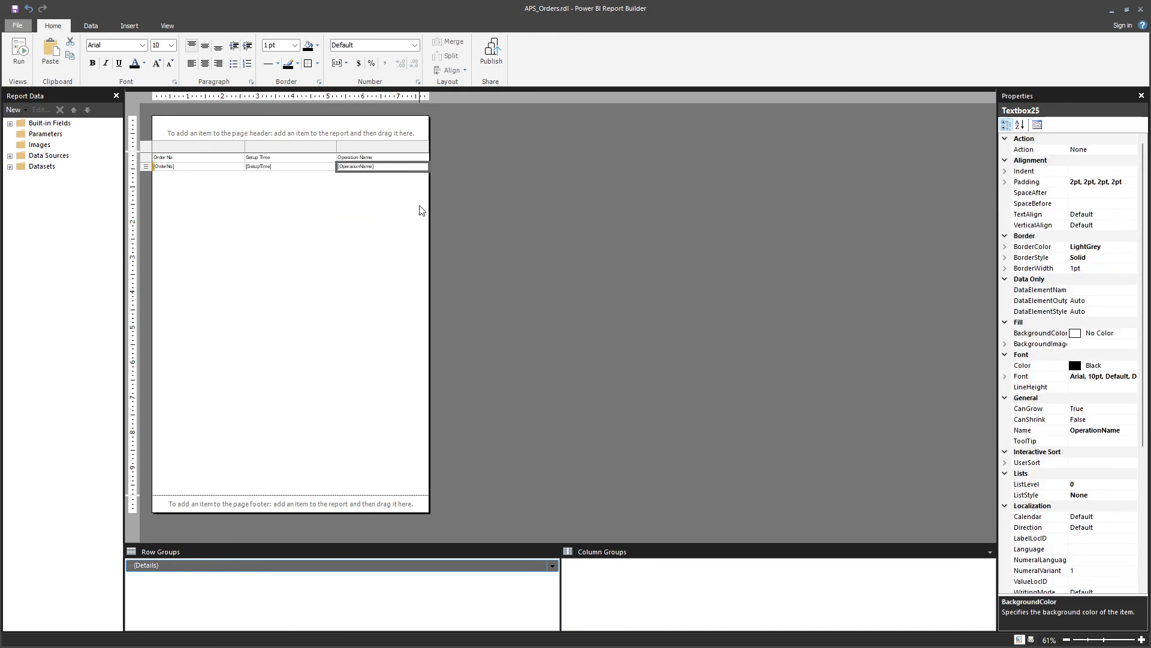
pyautogui.click(347, 253)
pyautogui.click(33, 56)
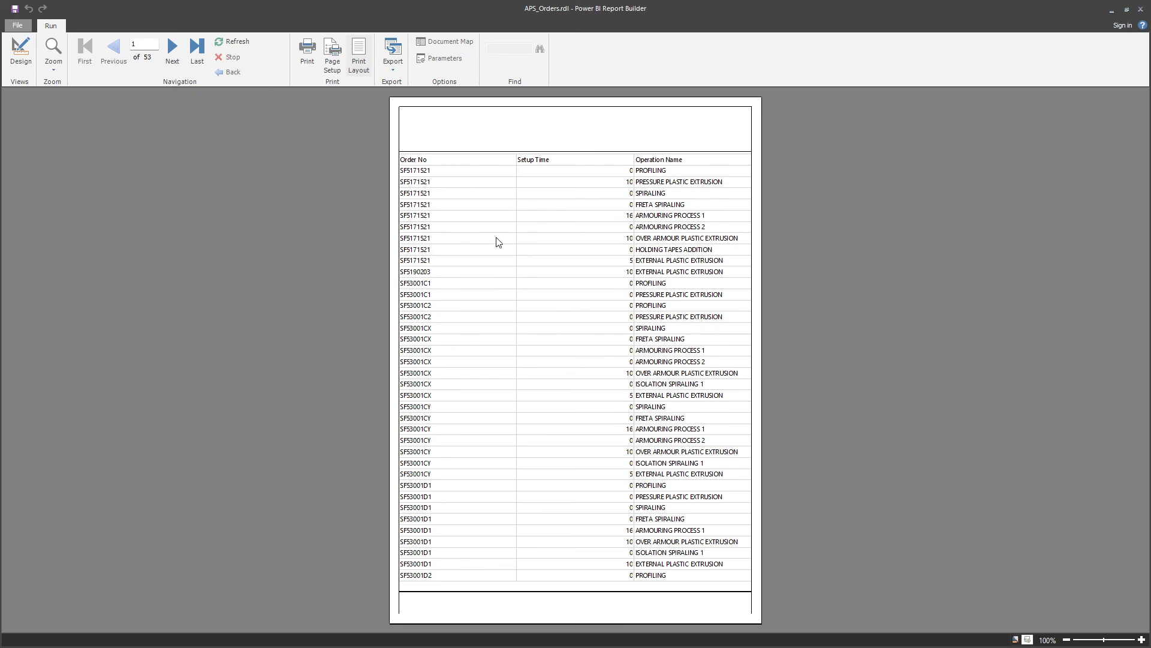
pyautogui.click(174, 52)
pyautogui.click(174, 51)
pyautogui.click(174, 52)
pyautogui.click(174, 52)
pyautogui.click(177, 55)
pyautogui.click(178, 57)
pyautogui.click(178, 59)
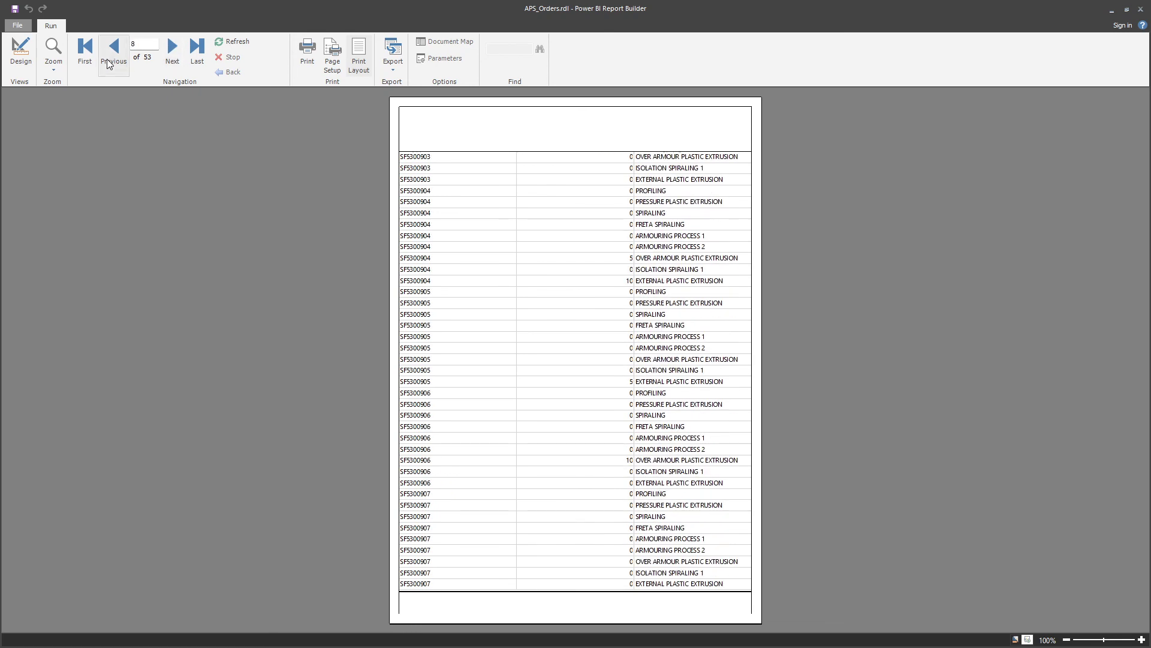
pyautogui.click(84, 53)
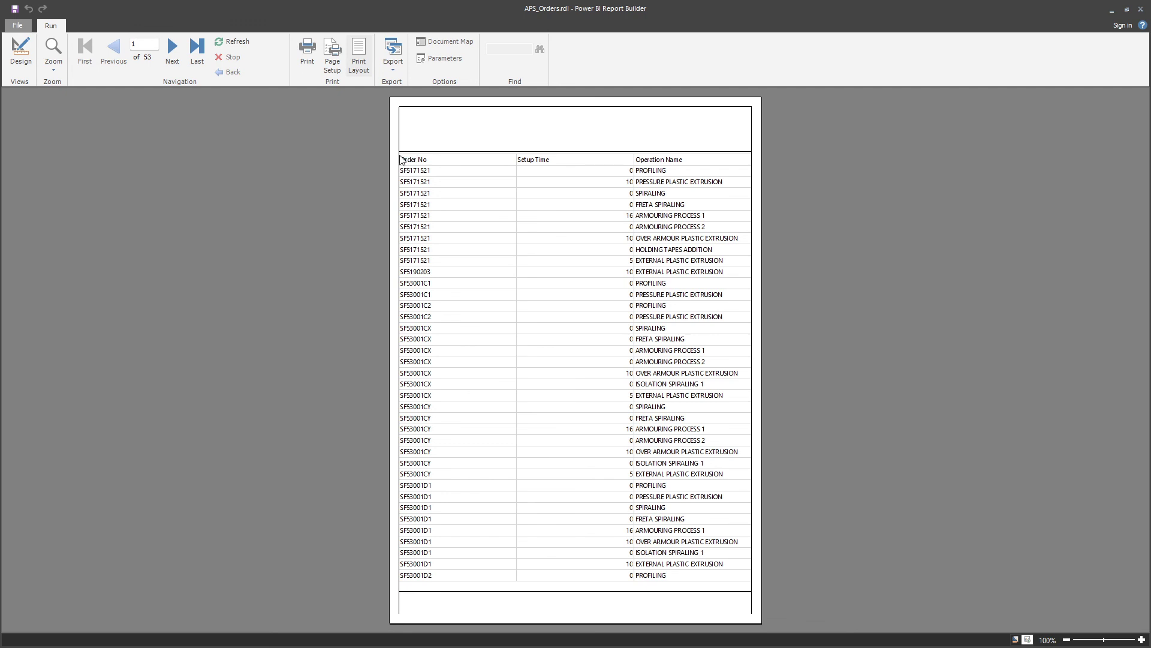
pyautogui.click(20, 50)
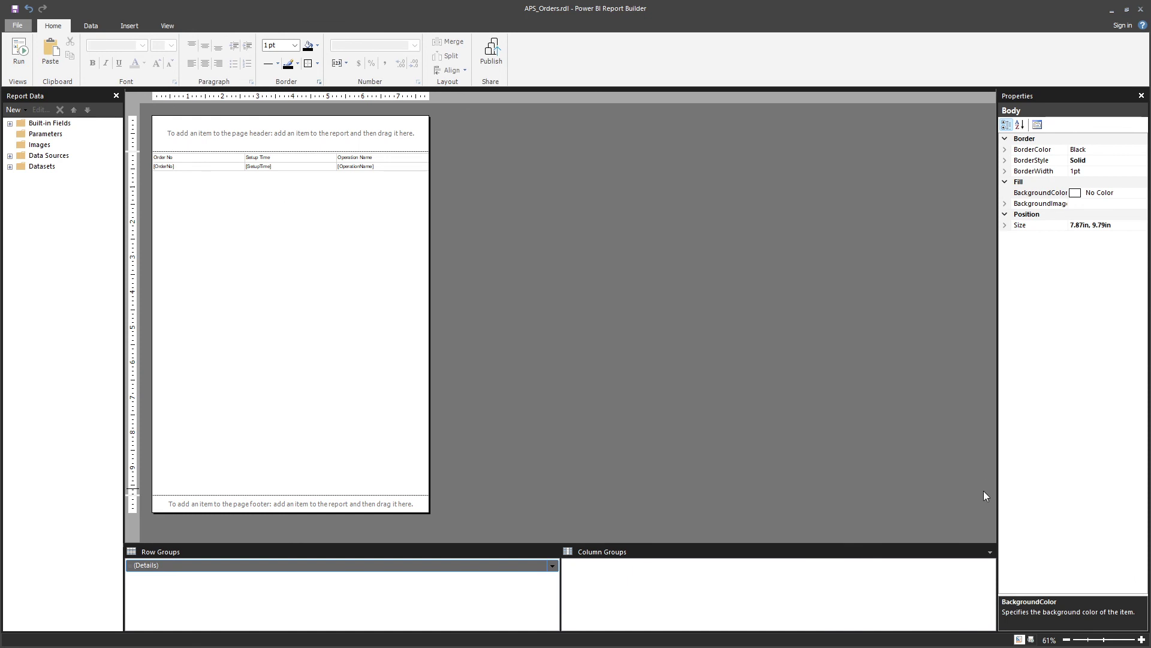
# Step: Zoom into the design and try nudging the Orders table up to the top of the body
pyautogui.click(1141, 639)
pyautogui.click(1142, 639)
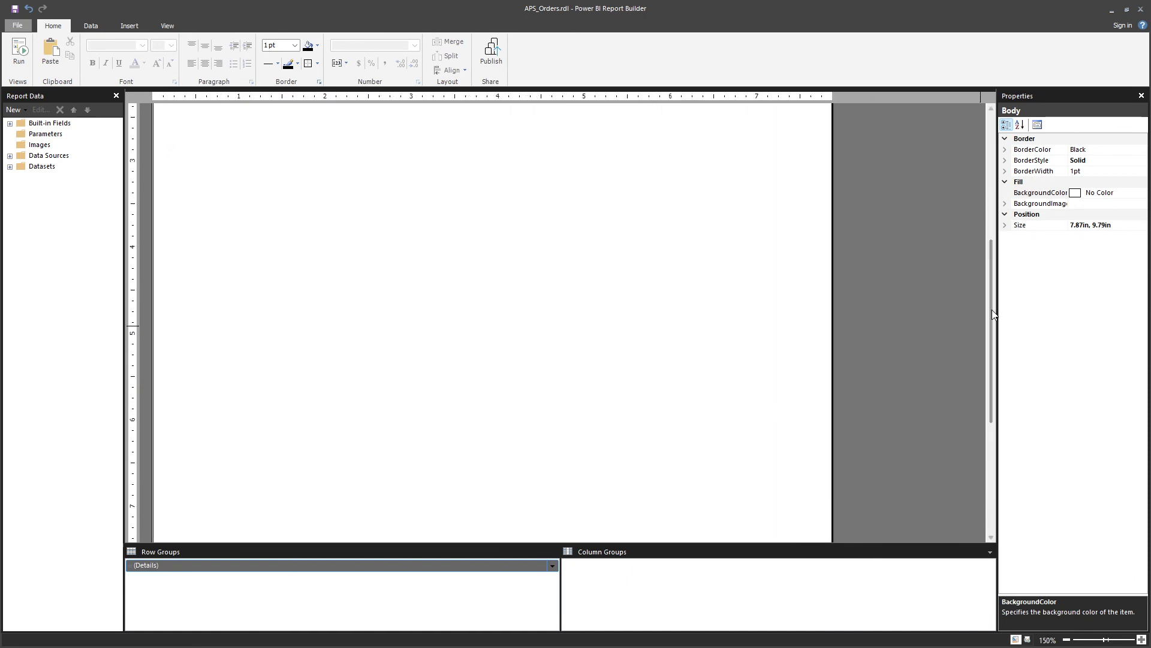
pyautogui.scroll(5, 993, 297)
pyautogui.click(186, 217)
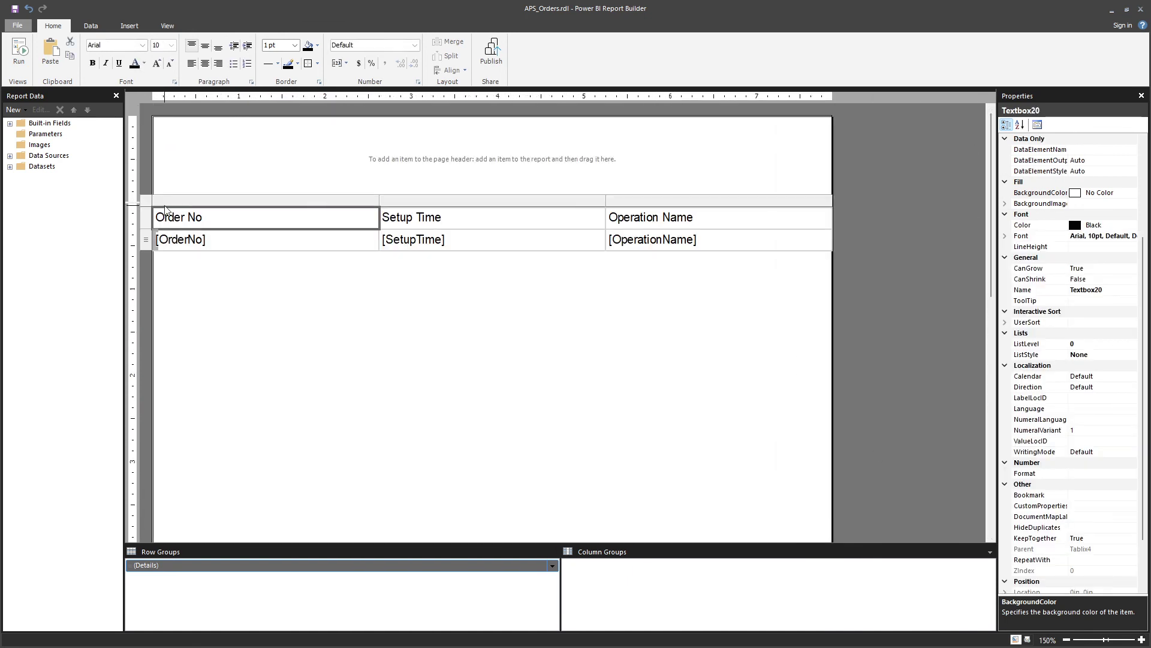
pyautogui.click(159, 207)
pyautogui.moveTo(161, 208); pyautogui.dragTo(161, 207)
pyautogui.doubleClick(180, 238)
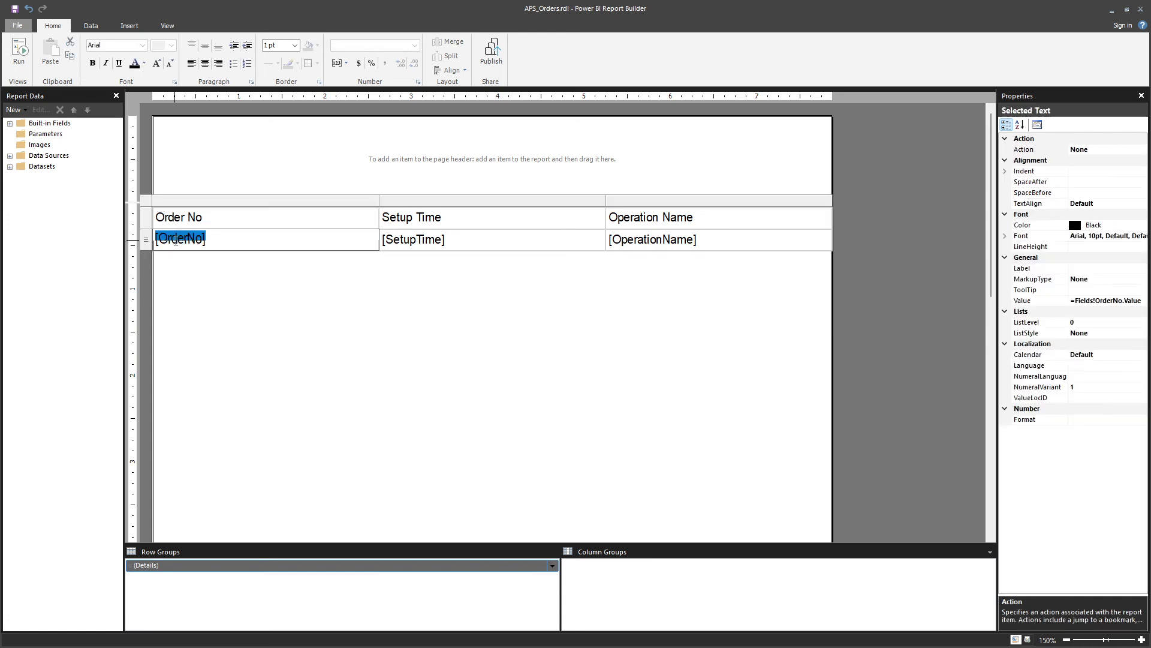
pyautogui.click(145, 204)
pyautogui.moveTo(160, 207); pyautogui.dragTo(162, 208)
# Step: Repeatedly select the Orders table and drag it toward the header until it leaves the body
pyautogui.click(171, 194)
pyautogui.click(174, 213)
pyautogui.click(161, 201)
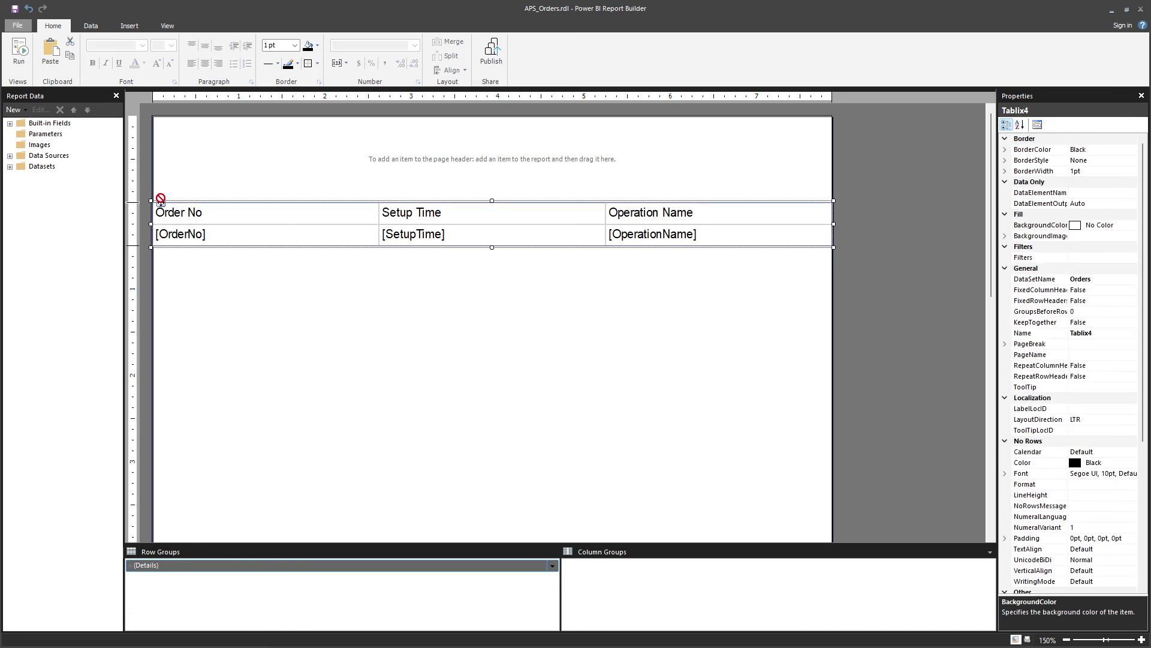
pyautogui.click(185, 192)
pyautogui.click(160, 198)
pyautogui.click(161, 201)
pyautogui.moveTo(160, 201); pyautogui.dragTo(162, 198)
pyautogui.click(170, 292)
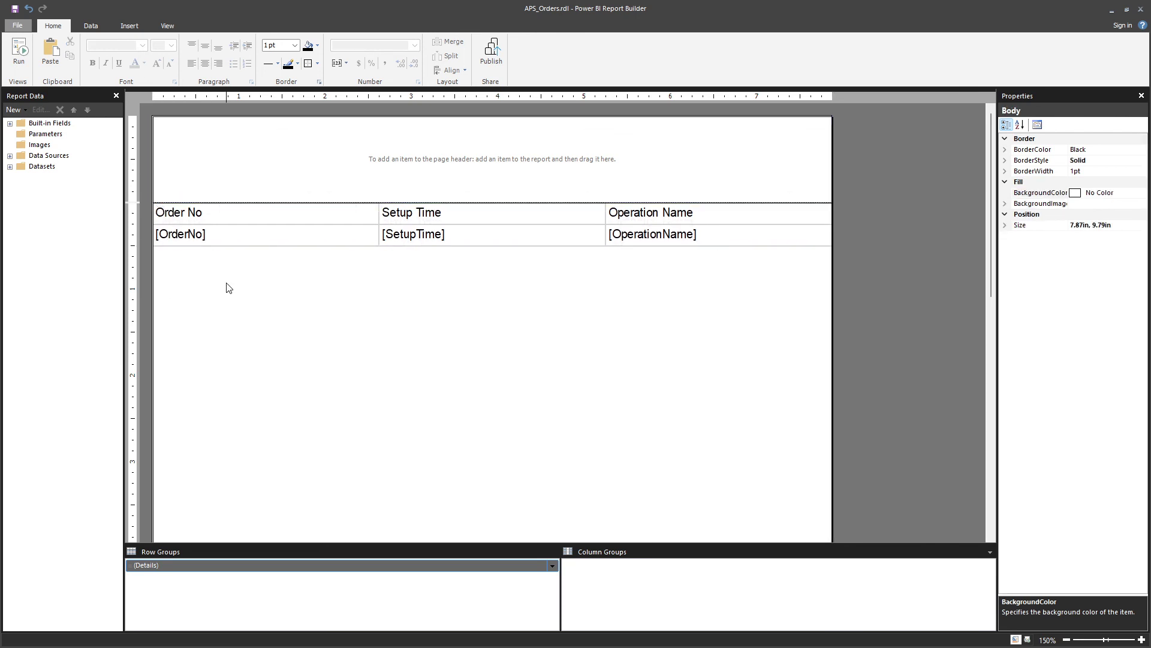
pyautogui.click(252, 222)
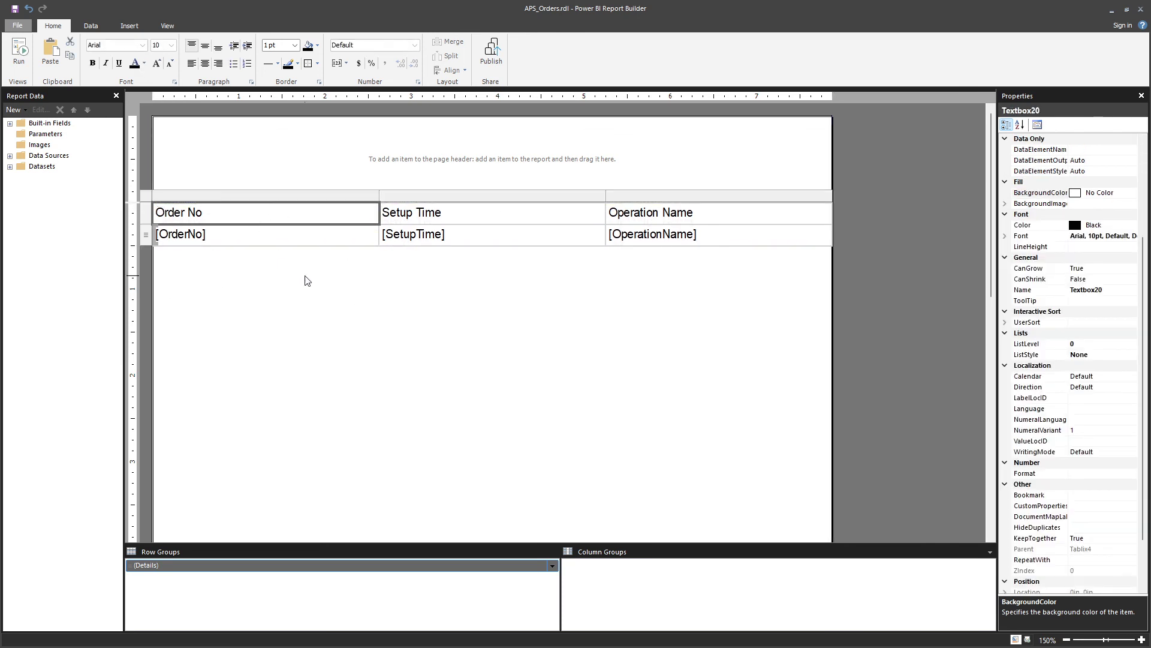
pyautogui.click(146, 195)
pyautogui.moveTo(163, 200)
pyautogui.mouseDown()
pyautogui.moveTo(159, 188)
pyautogui.moveTo(159, 197)
pyautogui.mouseUp()
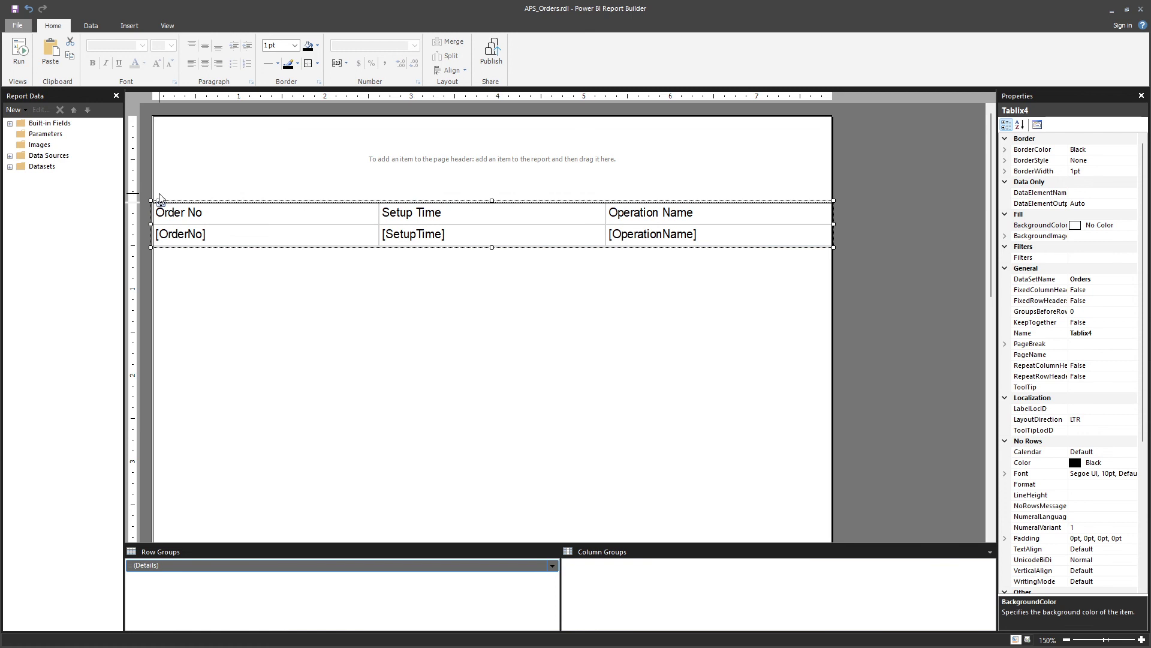
pyautogui.click(311, 142)
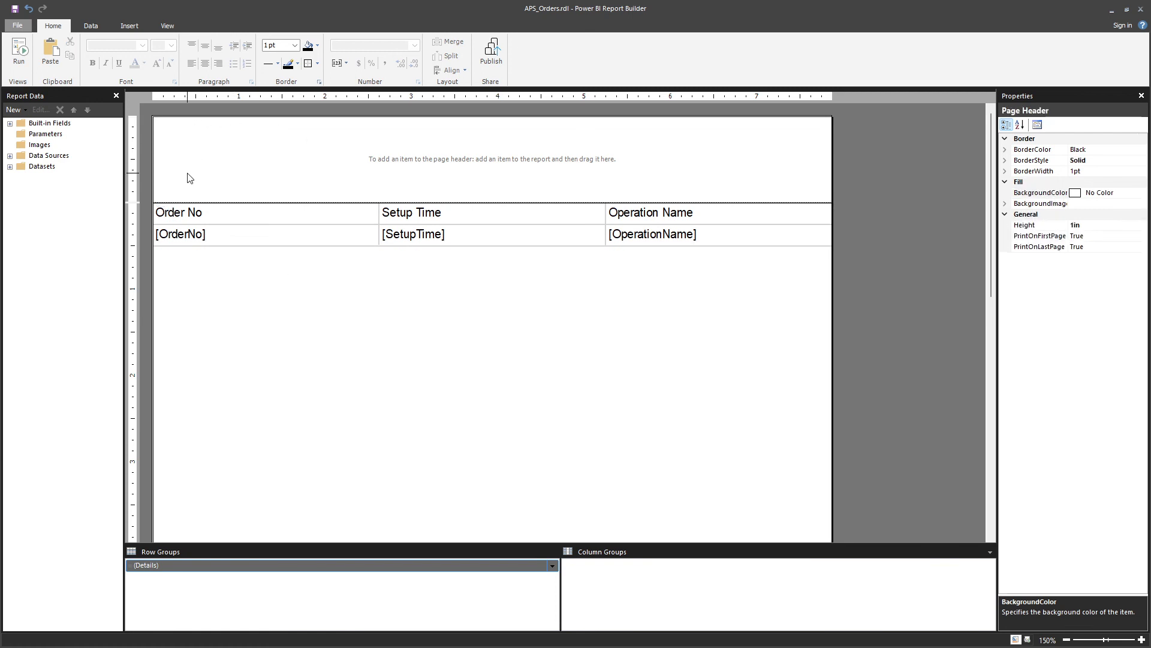
pyautogui.click(180, 233)
pyautogui.click(160, 202)
pyautogui.moveTo(161, 202); pyautogui.dragTo(156, 322)
# Step: Insert a text box into the body and drag it toward the top-left, undoing moves into the header
pyautogui.click(131, 27)
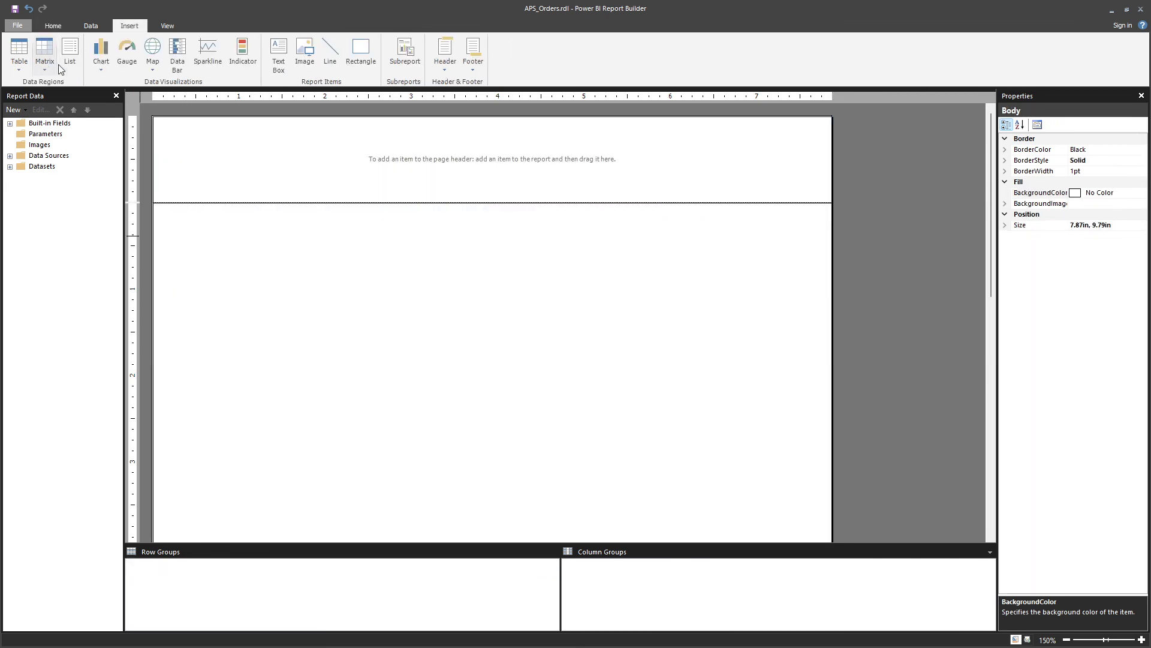
pyautogui.click(278, 56)
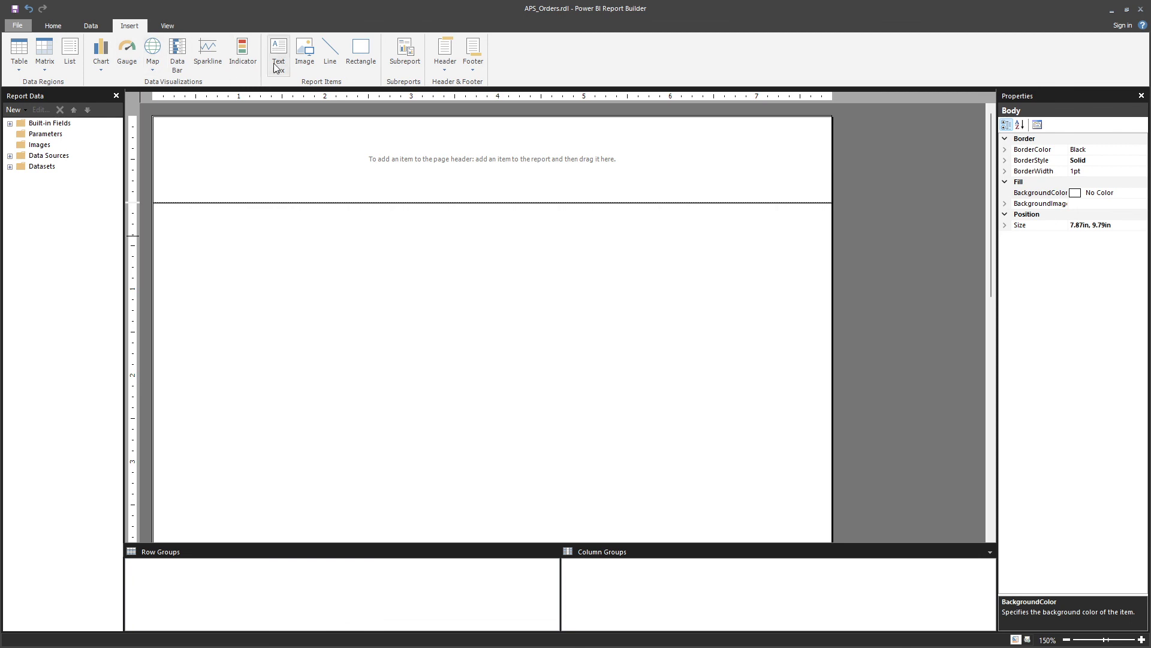
pyautogui.click(157, 217)
pyautogui.click(173, 217)
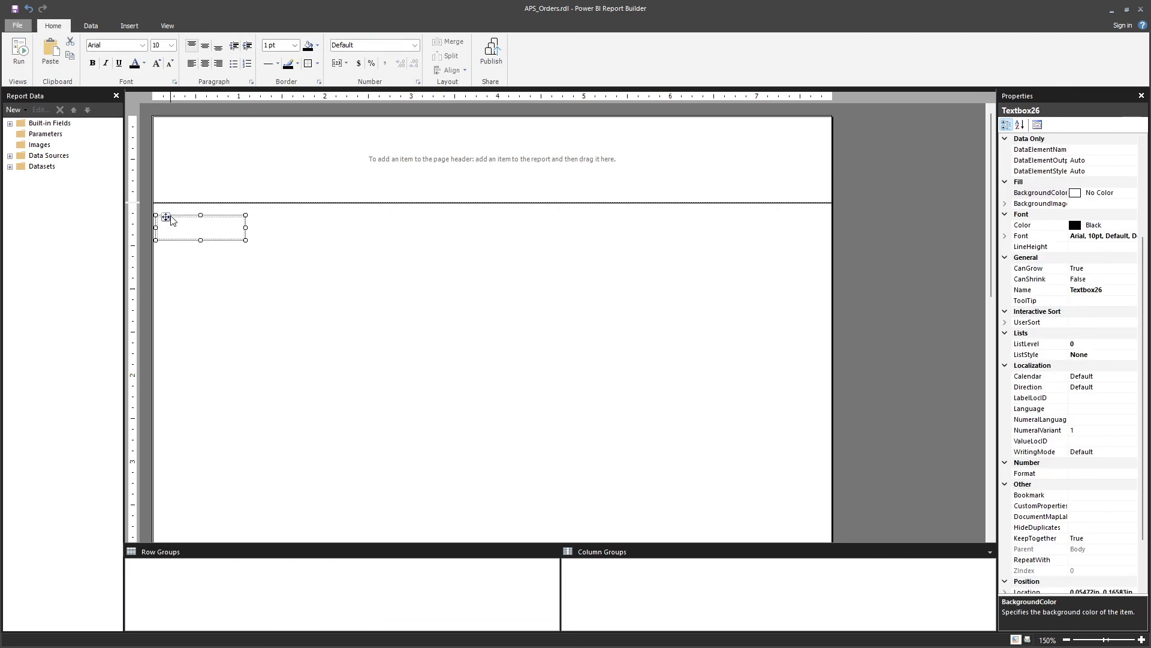
pyautogui.moveTo(170, 216); pyautogui.dragTo(164, 206)
pyautogui.hotkey('ctrl', 'z')
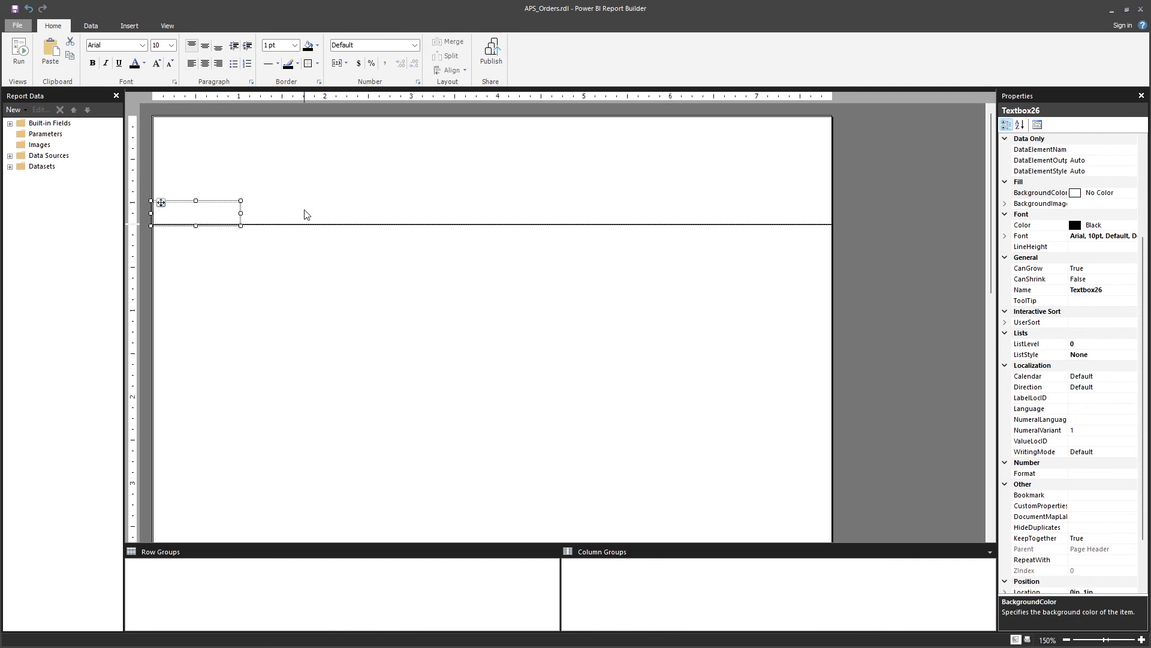
pyautogui.hotkey('ctrl', 'z')
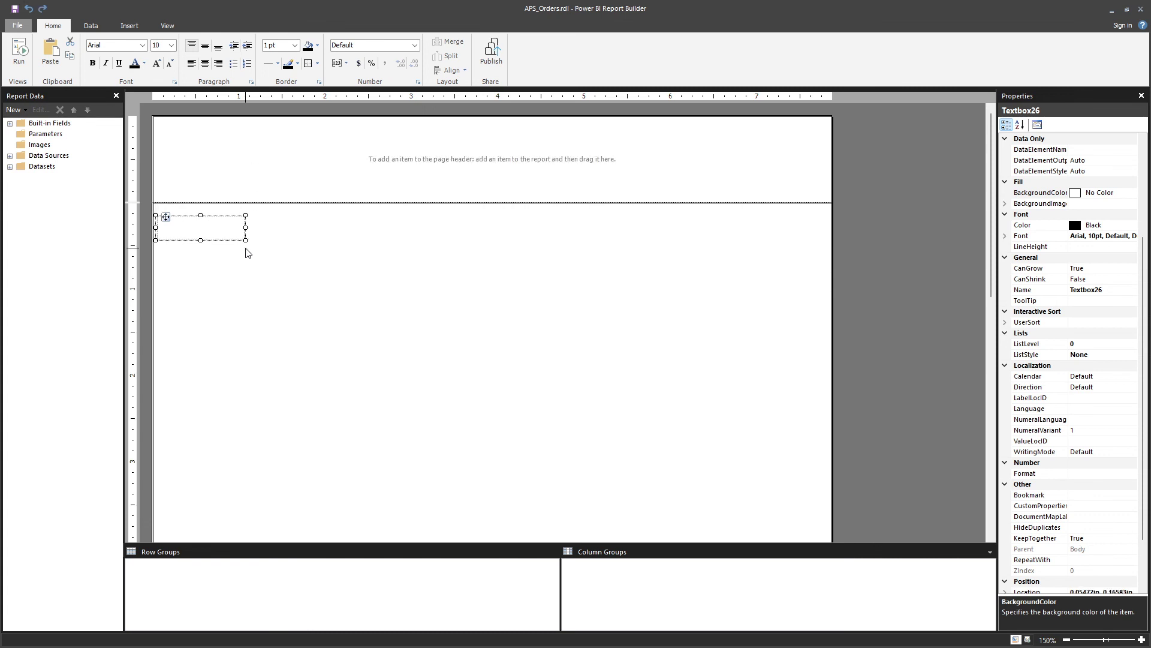
pyautogui.scroll(-3, 248, 253)
pyautogui.moveTo(162, 190); pyautogui.dragTo(162, 183)
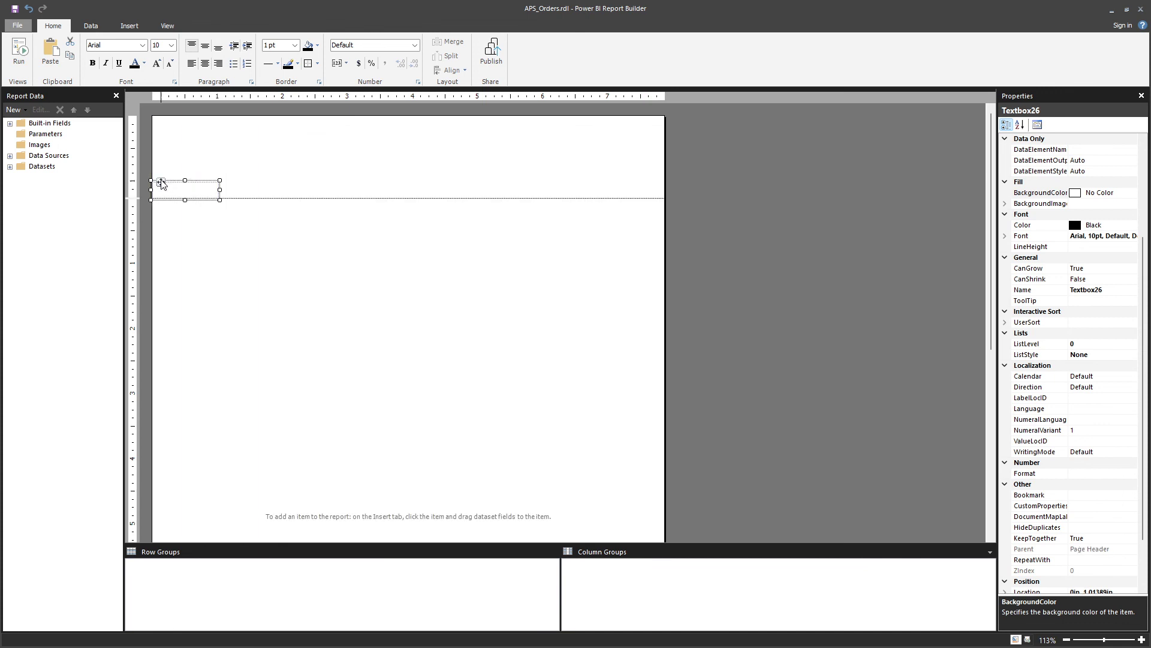
pyautogui.hotkey('ctrl', 'z')
# Step: Set the 1in × 0.25in text box's Location to 0in, 0in in Properties
pyautogui.click(169, 152)
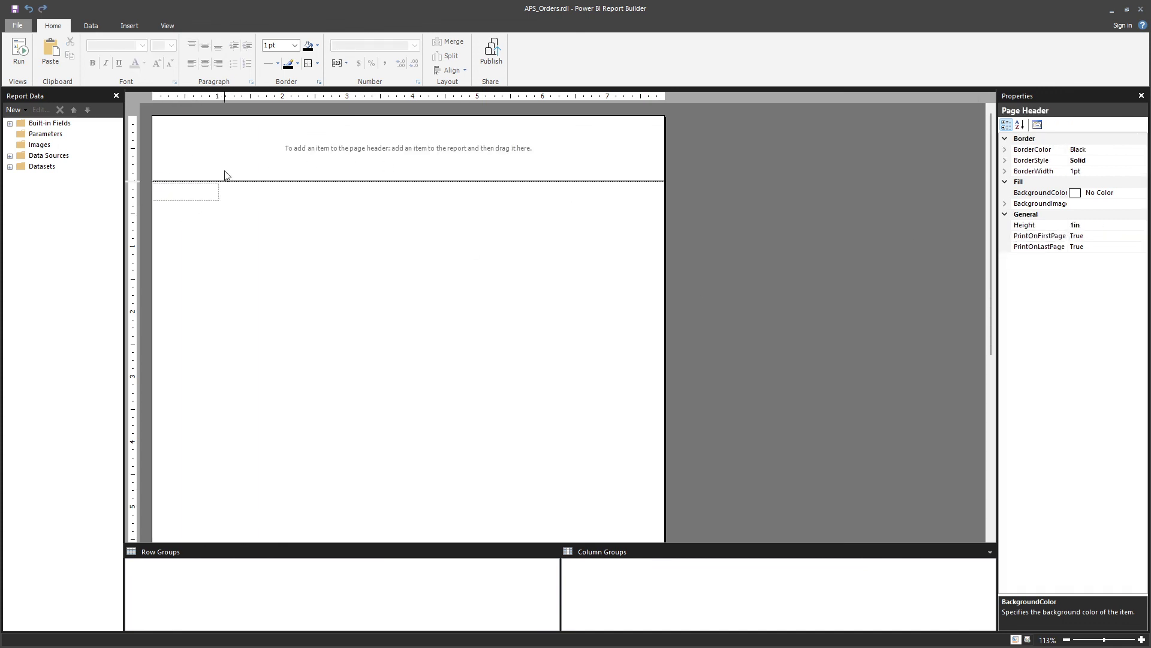
pyautogui.click(211, 189)
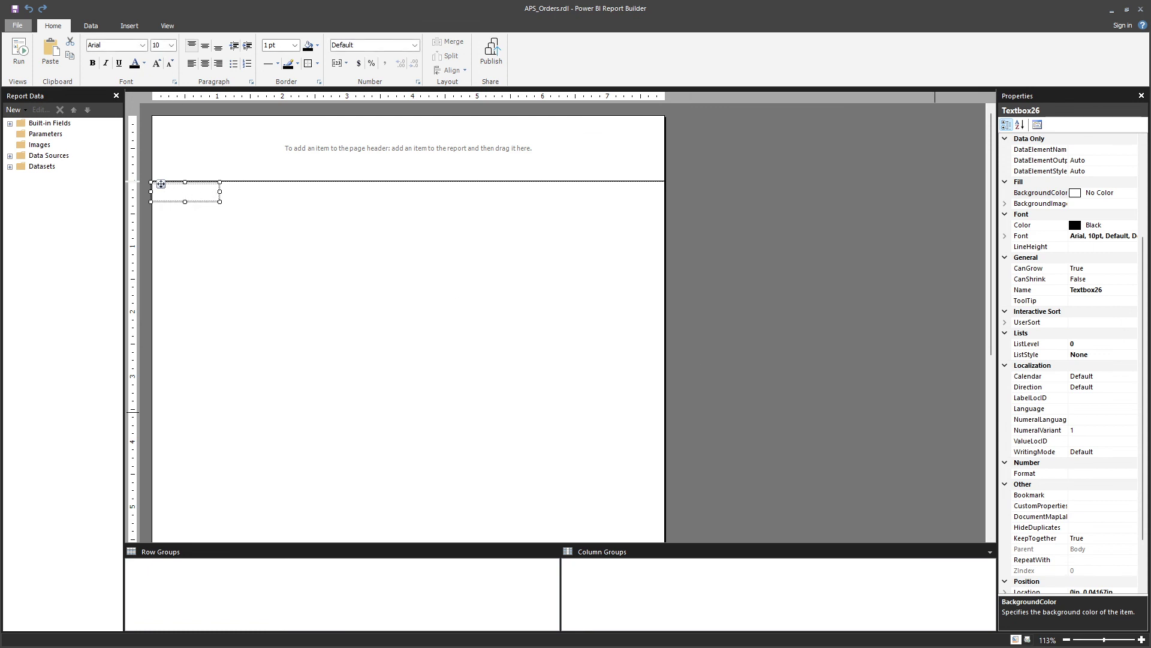
pyautogui.scroll(-2, 1108, 525)
pyautogui.click(1087, 527)
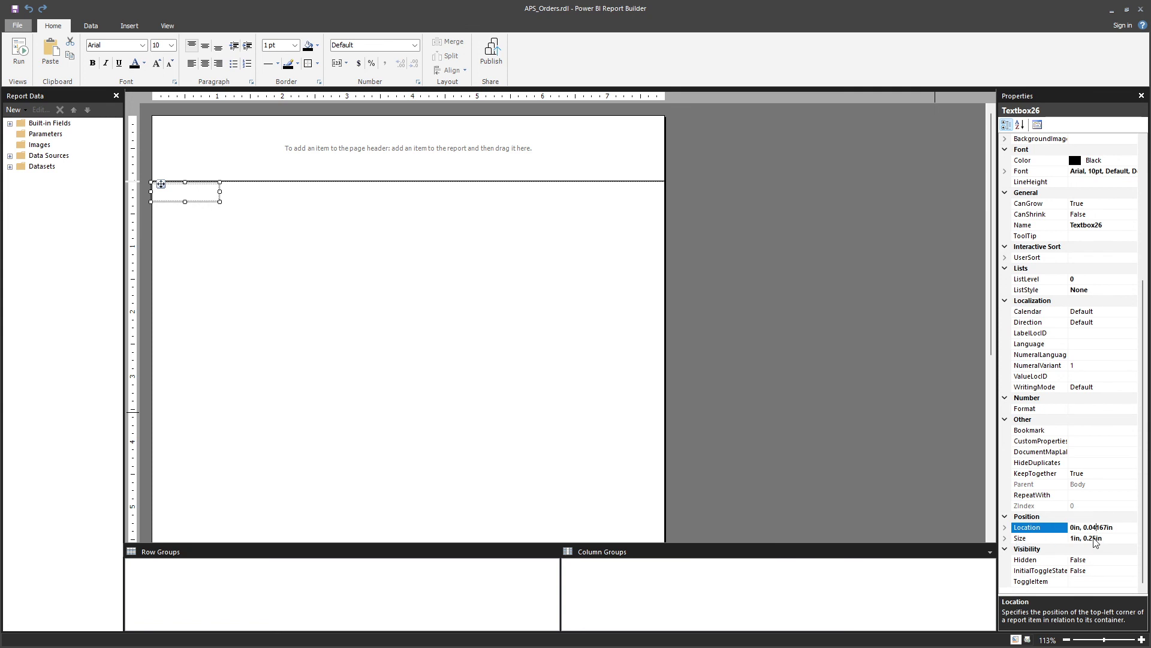
pyautogui.moveTo(1085, 525); pyautogui.dragTo(1086, 527)
pyautogui.press('BackSpace')
pyautogui.press('Return')
pyautogui.click(237, 234)
pyautogui.click(192, 186)
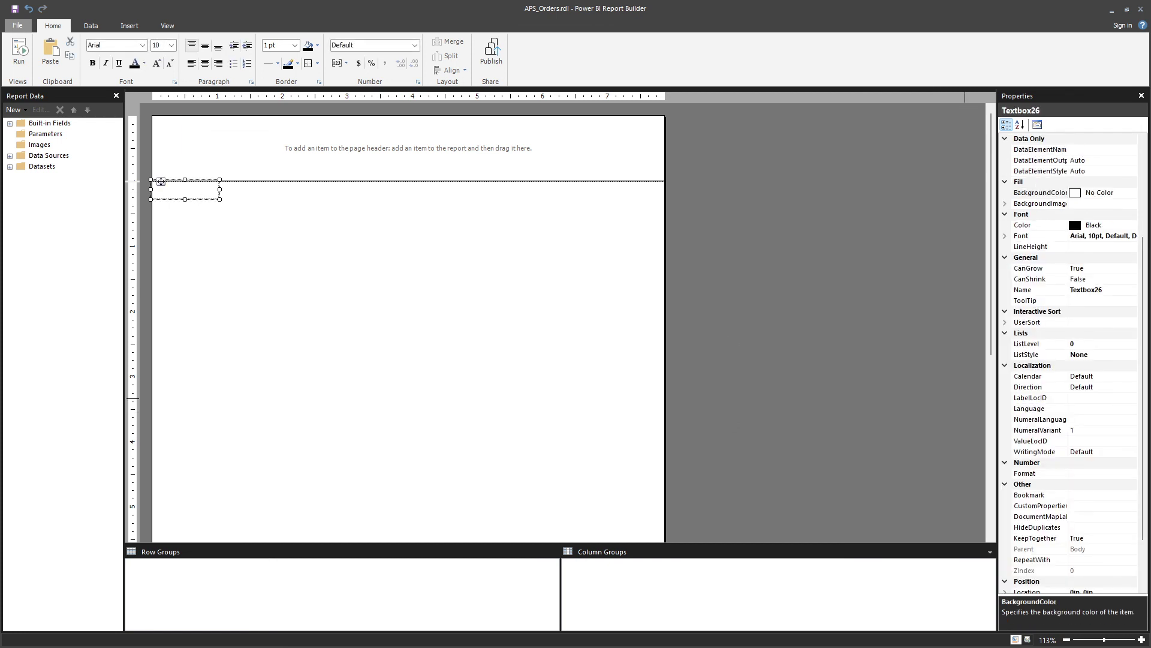
pyautogui.scroll(-2, 1073, 213)
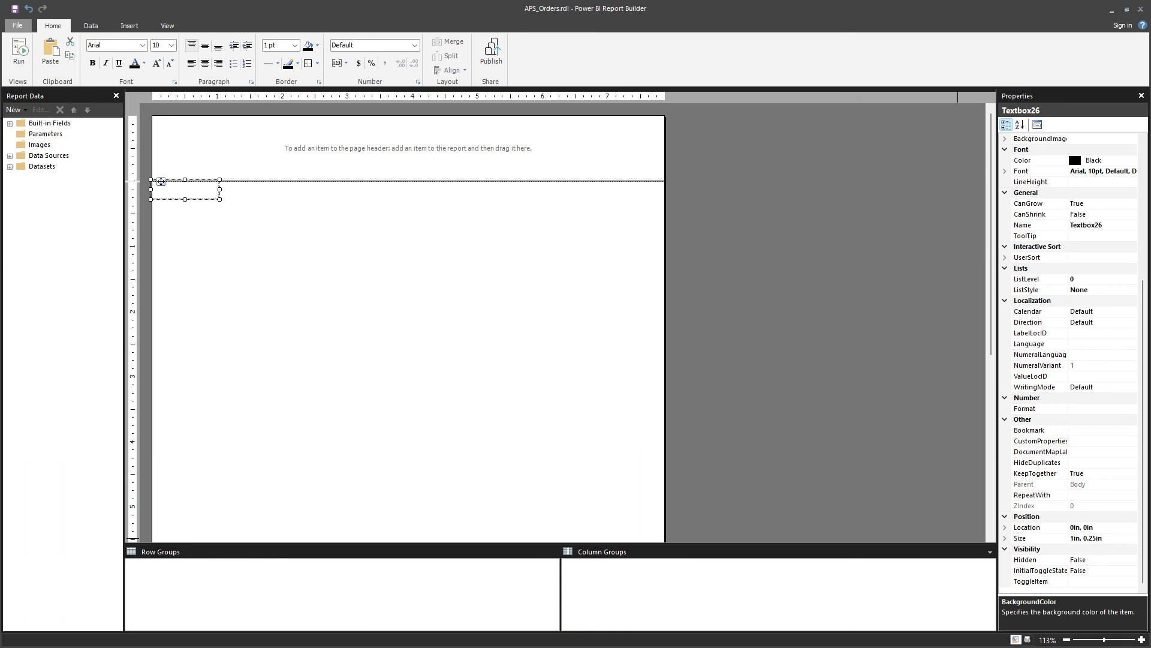
pyautogui.click(269, 226)
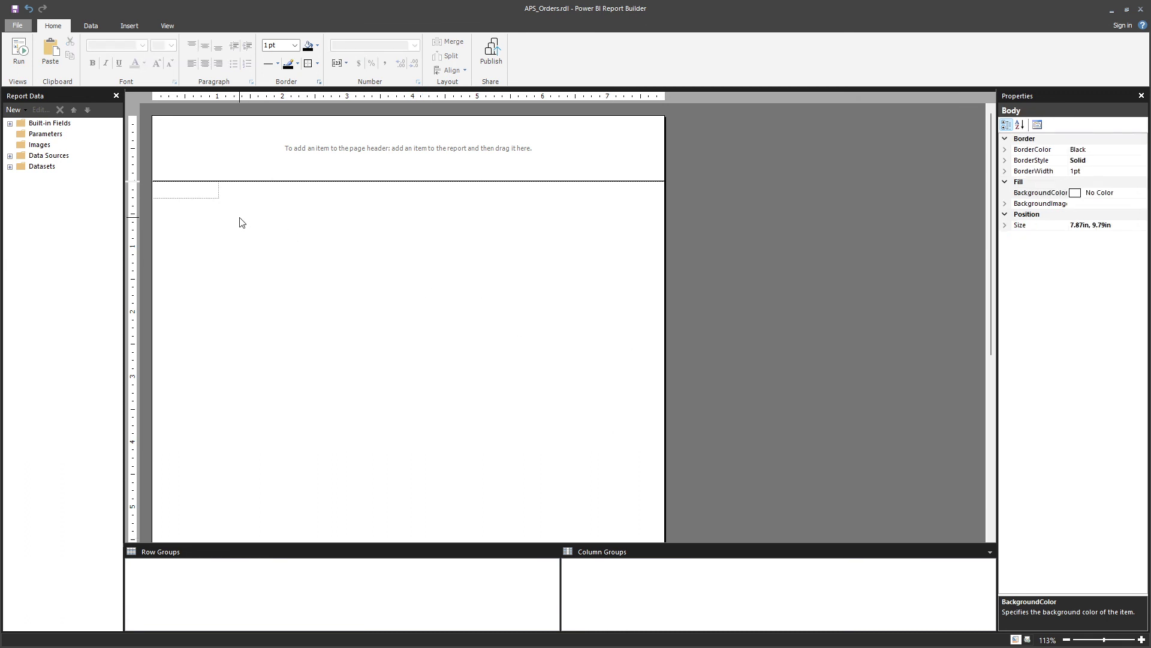
# Step: Copy and paste the text box, and place the copy directly beneath the first
pyautogui.click(195, 192)
pyautogui.hotkey('ctrl', 'c')
pyautogui.hotkey('ctrl', 'v')
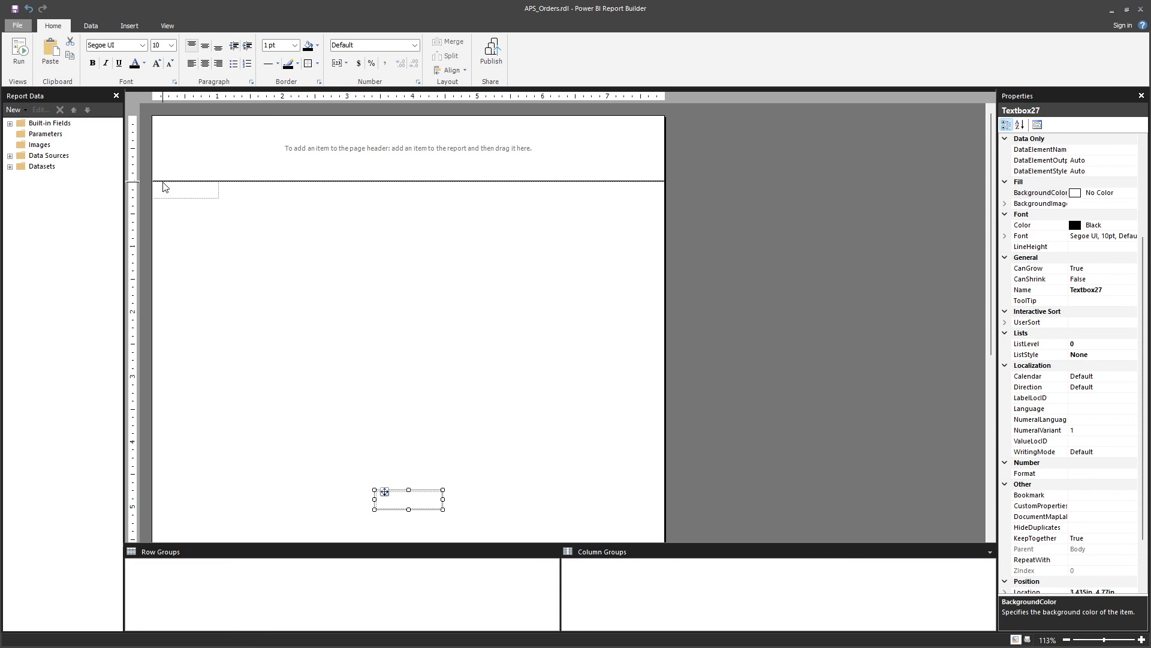
pyautogui.moveTo(385, 492); pyautogui.dragTo(161, 198)
pyautogui.click(180, 224)
pyautogui.click(211, 200)
# Step: Paste another text box copy and place it to the right on the top row
pyautogui.hotkey('ctrl', 'c')
pyautogui.hotkey('ctrl', 'v')
pyautogui.moveTo(385, 491); pyautogui.dragTo(292, 192)
# Step: Check in Properties that the lower text box sits at Location 0in, 0.25in
pyautogui.click(159, 197)
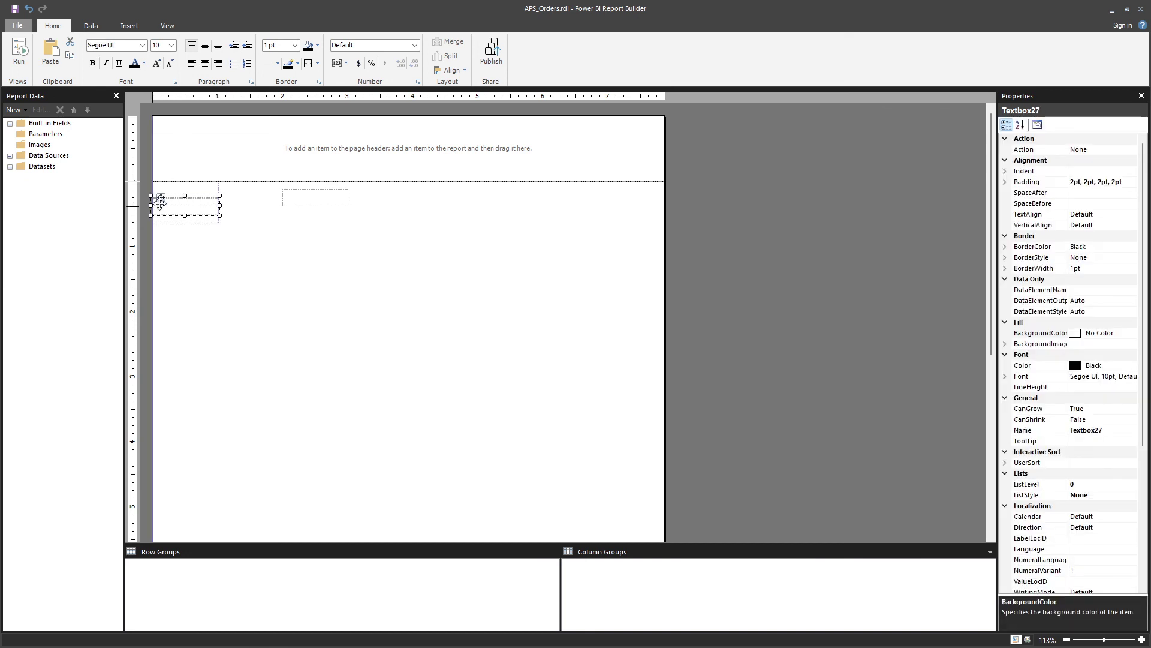
pyautogui.click(268, 233)
pyautogui.click(159, 197)
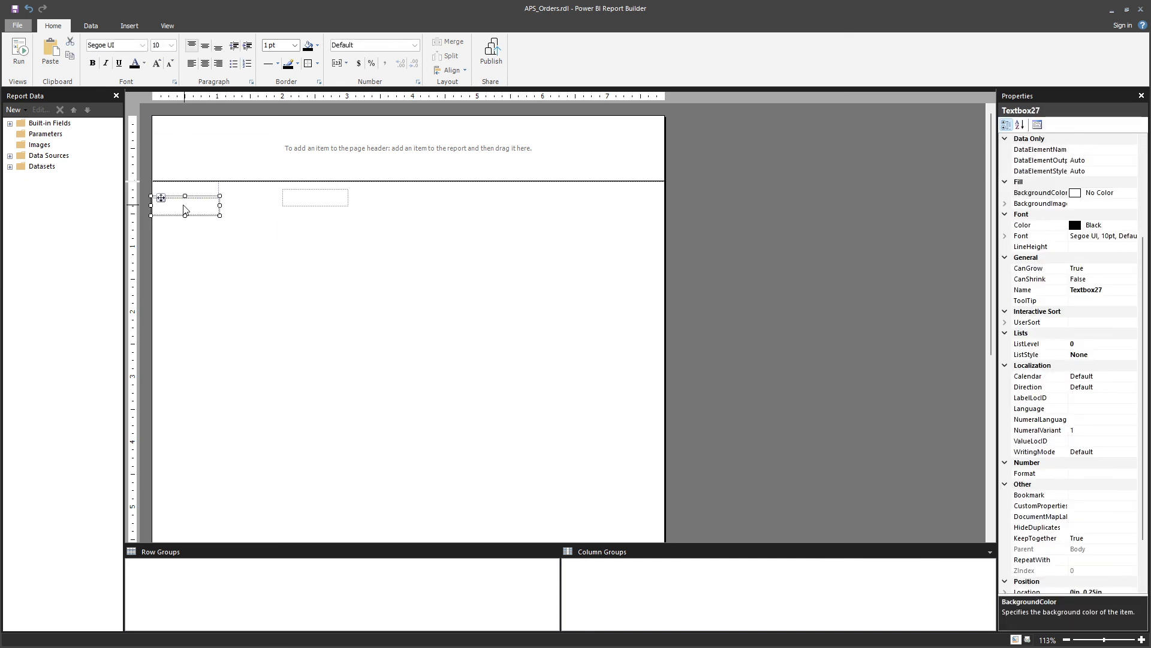
pyautogui.scroll(-2, 1085, 548)
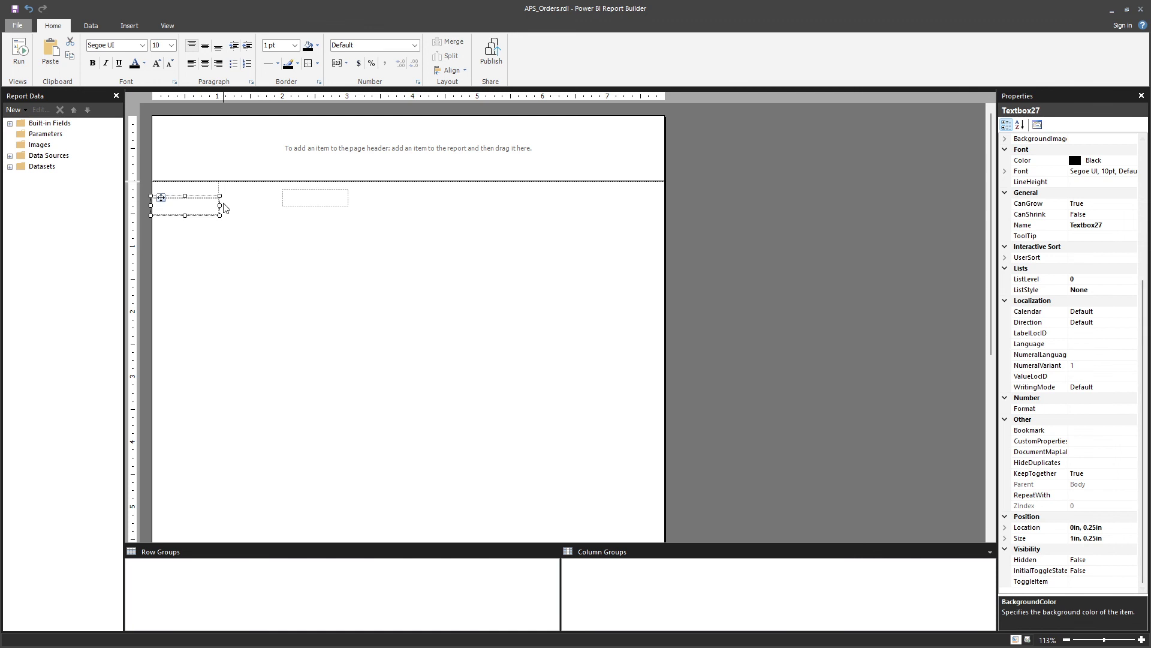
pyautogui.click(192, 188)
pyautogui.scroll(-3, 1075, 532)
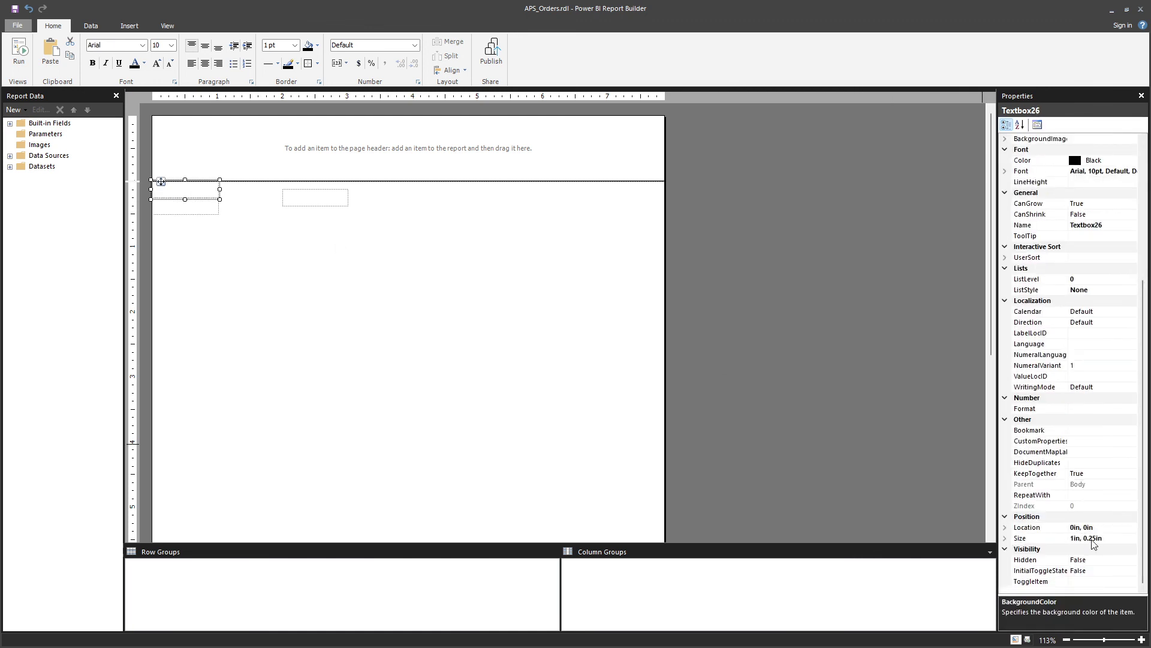
pyautogui.click(204, 207)
pyautogui.click(1141, 524)
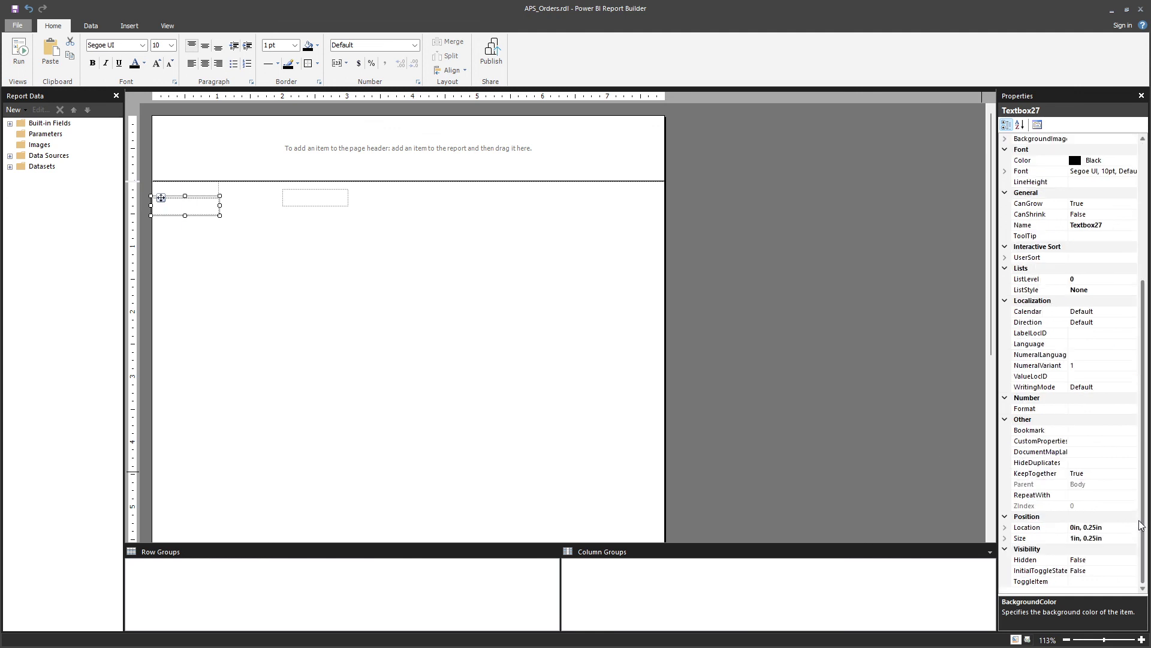
pyautogui.click(1091, 527)
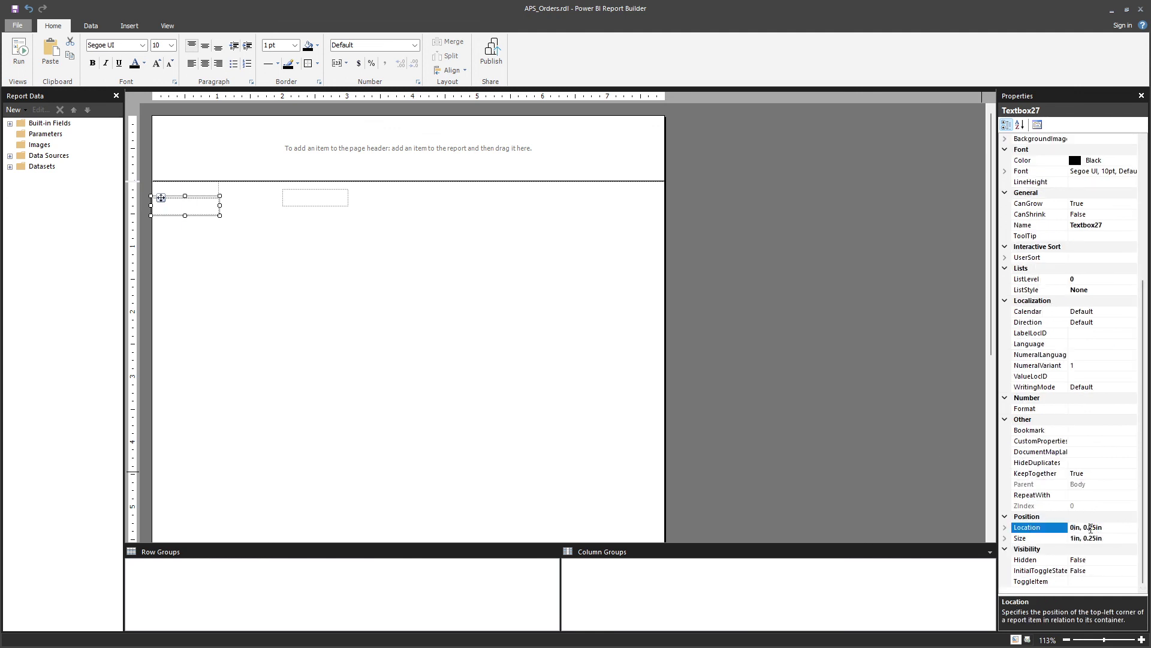
pyautogui.click(373, 264)
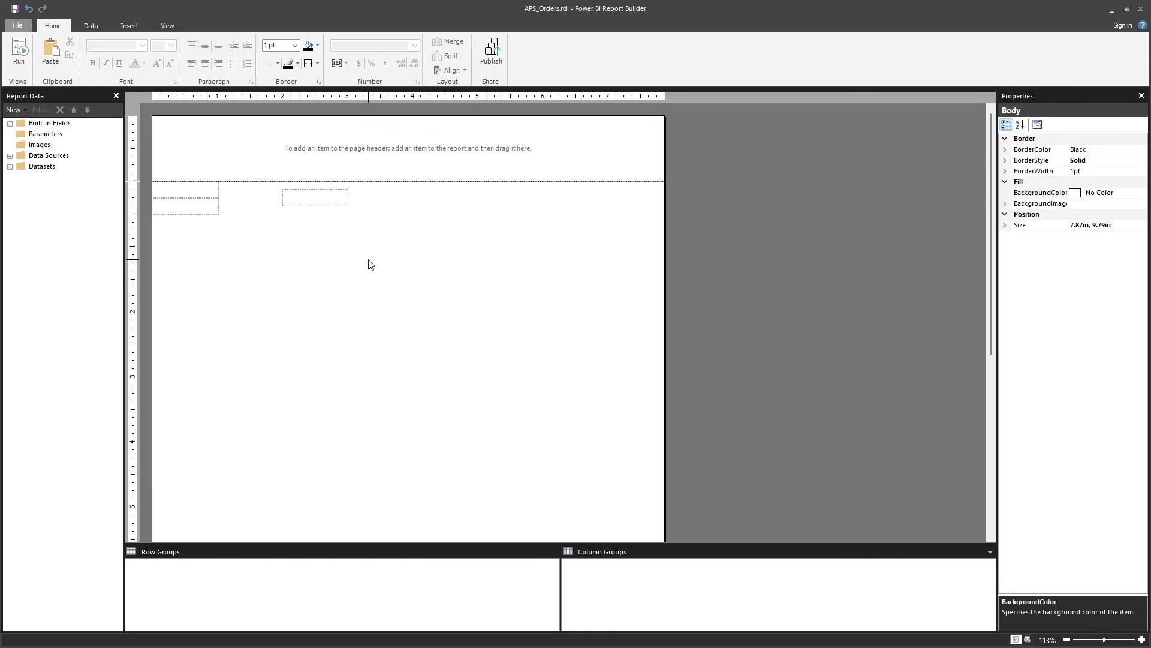